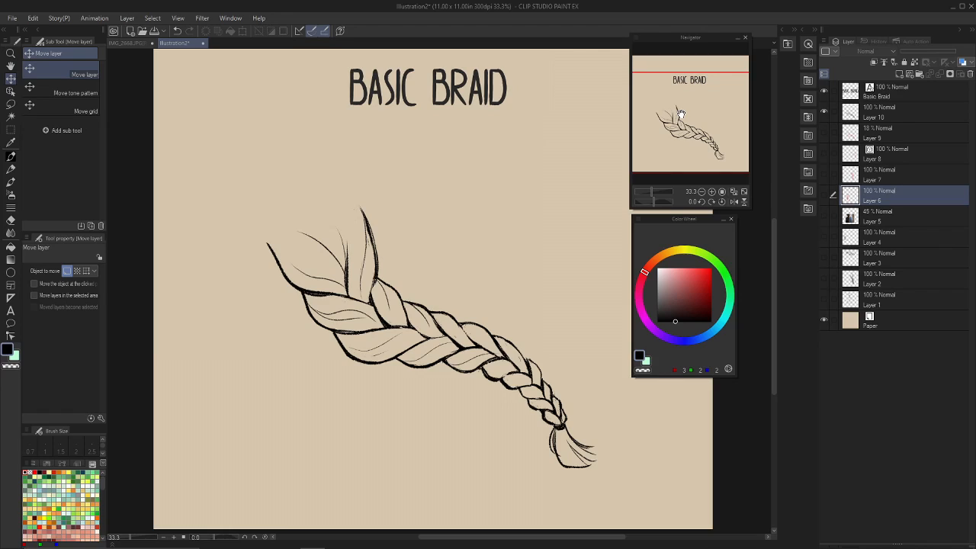
Add two new layers for annotating the braid and set the pen to red (RGB 216, 0, 0).
{"action": "key", "text": "ctrl+shift+n"}
{"action": "key", "text": "p"}
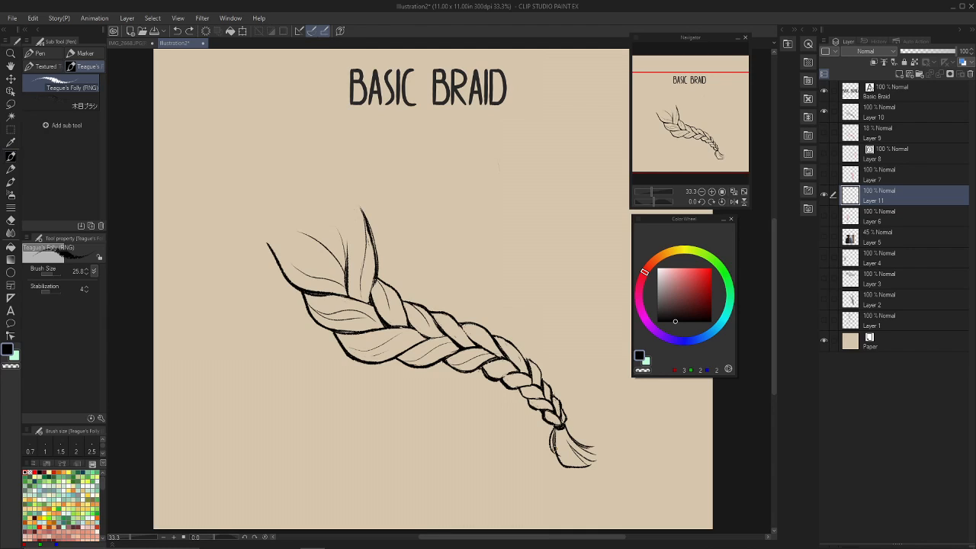
{"action": "left_click_drag", "start_coordinate": [702, 120], "coordinate": [695, 104]}
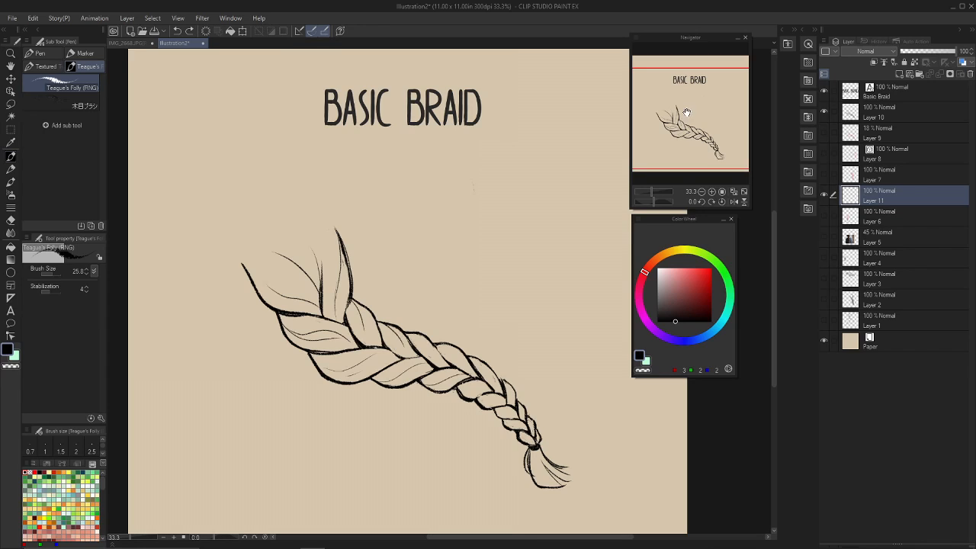
{"action": "left_click_drag", "start_coordinate": [695, 108], "coordinate": [691, 114]}
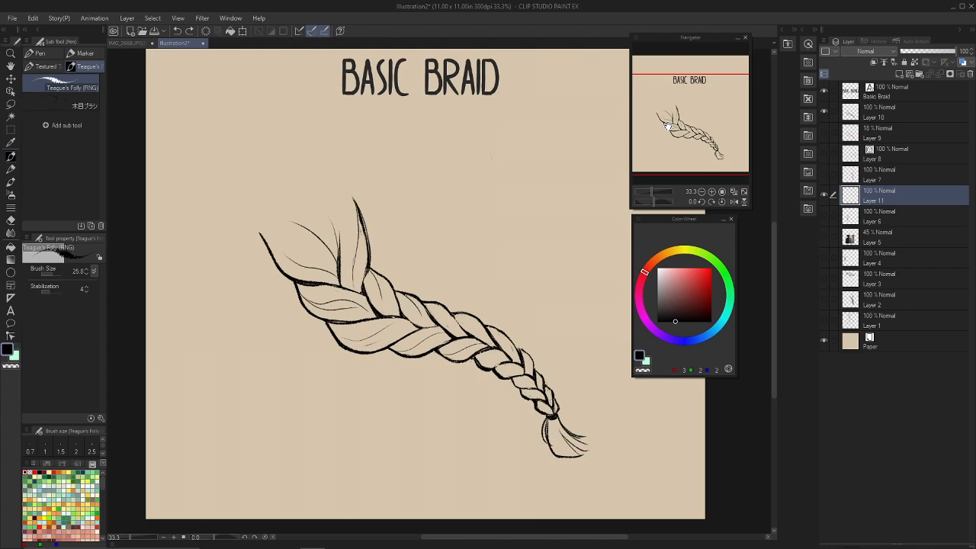
{"action": "key", "text": "ctrl+shift+n"}
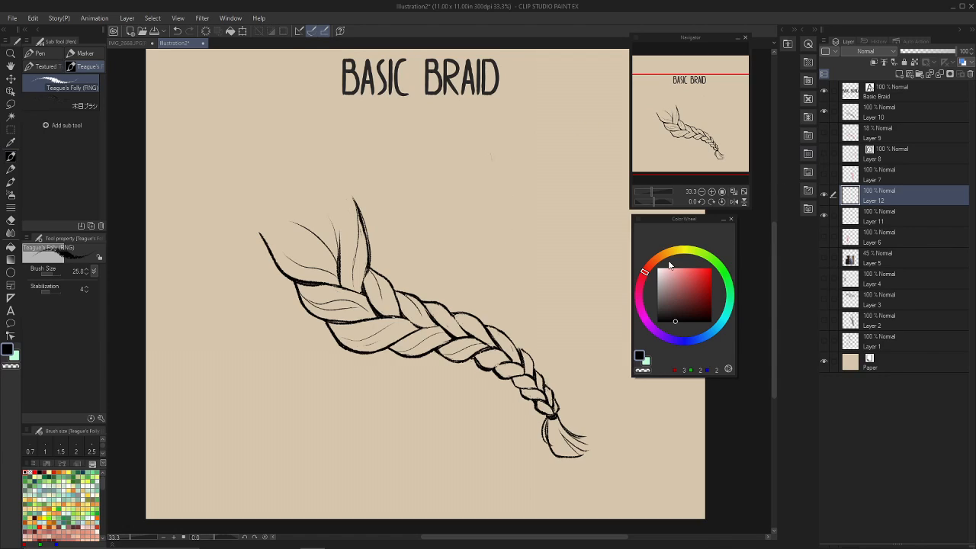
{"action": "left_click", "coordinate": [711, 275]}
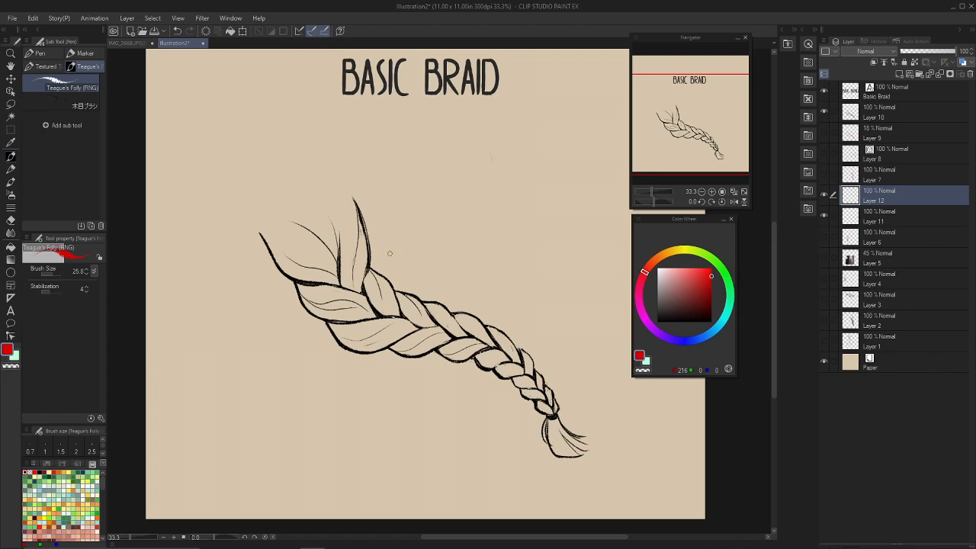
{"action": "mouse_move", "coordinate": [383, 257]}
{"action": "left_mouse_down"}
{"action": "mouse_move", "coordinate": [400, 281]}
{"action": "mouse_move", "coordinate": [405, 271]}
{"action": "left_mouse_up"}
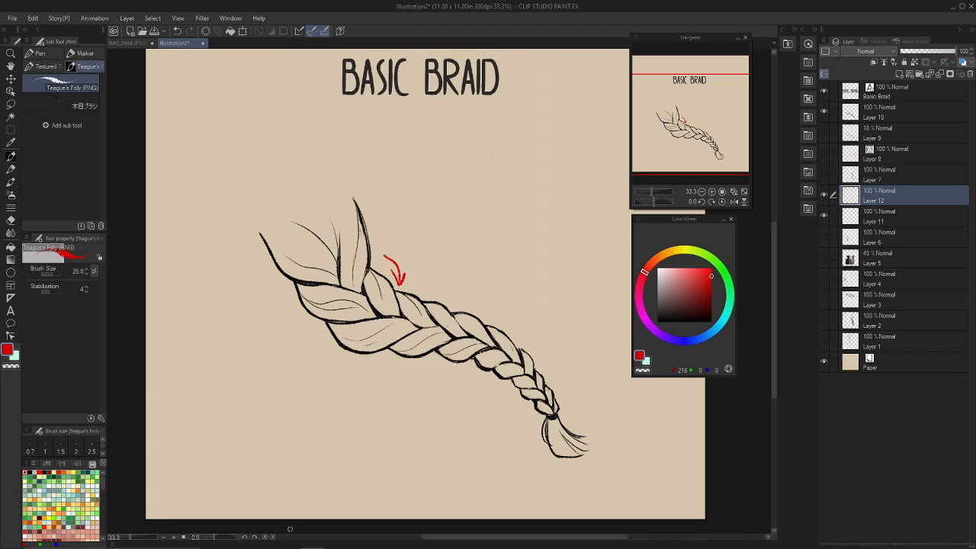
{"action": "key", "text": "ctrl+z"}
{"action": "left_click", "coordinate": [823, 195]}
{"action": "left_click", "coordinate": [824, 195]}
{"action": "key", "text": "ctrl+z"}
Draw red arrows following the two loose strands at the braid's start, pointing inward to where they meet.
{"action": "mouse_move", "coordinate": [711, 109]}
{"action": "left_mouse_down"}
{"action": "mouse_move", "coordinate": [706, 119]}
{"action": "mouse_move", "coordinate": [713, 112]}
{"action": "left_mouse_up"}
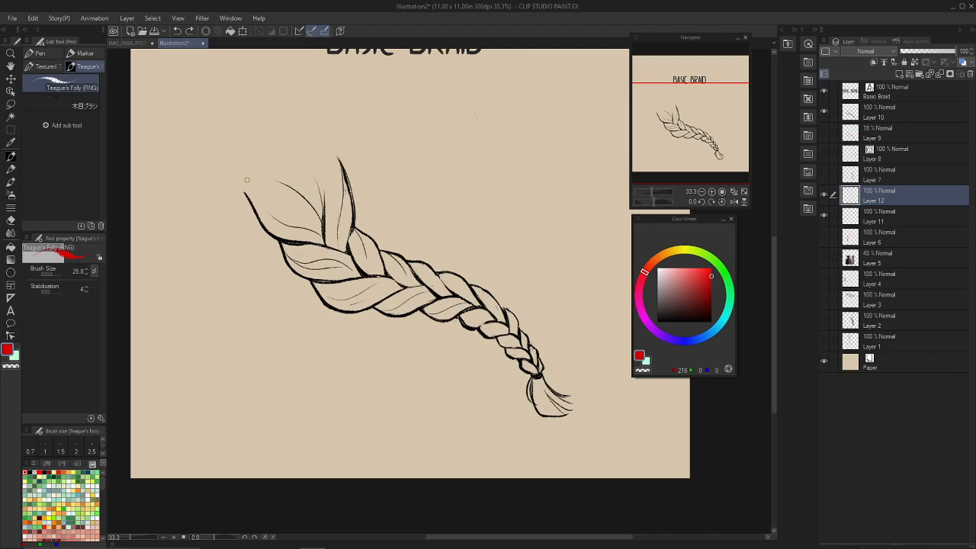
{"action": "left_click_drag", "start_coordinate": [253, 183], "coordinate": [297, 219]}
{"action": "key", "text": "ctrl+z"}
{"action": "mouse_move", "coordinate": [247, 186]}
{"action": "left_mouse_down"}
{"action": "mouse_move", "coordinate": [269, 208]}
{"action": "mouse_move", "coordinate": [320, 224]}
{"action": "mouse_move", "coordinate": [308, 212]}
{"action": "left_mouse_up"}
{"action": "mouse_move", "coordinate": [333, 162]}
{"action": "left_mouse_down"}
{"action": "mouse_move", "coordinate": [336, 194]}
{"action": "mouse_move", "coordinate": [340, 170]}
{"action": "mouse_move", "coordinate": [331, 234]}
{"action": "left_mouse_up"}
{"action": "key", "text": "ctrl+z"}
{"action": "mouse_move", "coordinate": [317, 197]}
{"action": "left_mouse_down"}
{"action": "mouse_move", "coordinate": [305, 232]}
{"action": "mouse_move", "coordinate": [324, 189]}
{"action": "mouse_move", "coordinate": [327, 236]}
{"action": "mouse_move", "coordinate": [339, 234]}
{"action": "mouse_move", "coordinate": [342, 255]}
{"action": "left_mouse_up"}
{"action": "key", "text": "ctrl+z"}
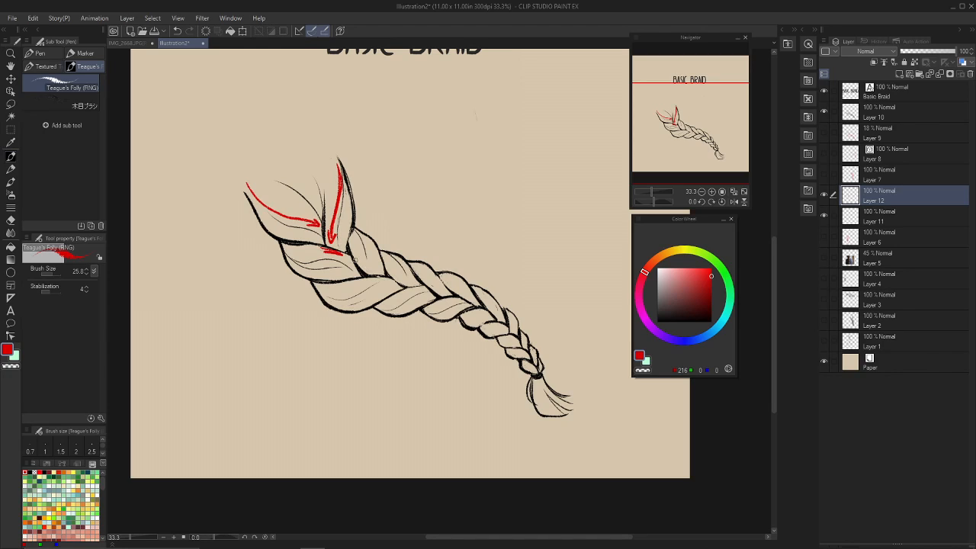
{"action": "key", "text": "ctrl+z"}
Draw red directional arrows on the first two pairs of braid segments, alternating sides and pointing toward the centre.
{"action": "mouse_move", "coordinate": [277, 242]}
{"action": "left_mouse_down"}
{"action": "mouse_move", "coordinate": [304, 266]}
{"action": "mouse_move", "coordinate": [353, 267]}
{"action": "mouse_move", "coordinate": [340, 260]}
{"action": "mouse_move", "coordinate": [352, 267]}
{"action": "mouse_move", "coordinate": [344, 270]}
{"action": "left_mouse_up"}
{"action": "left_click_drag", "start_coordinate": [360, 224], "coordinate": [369, 270]}
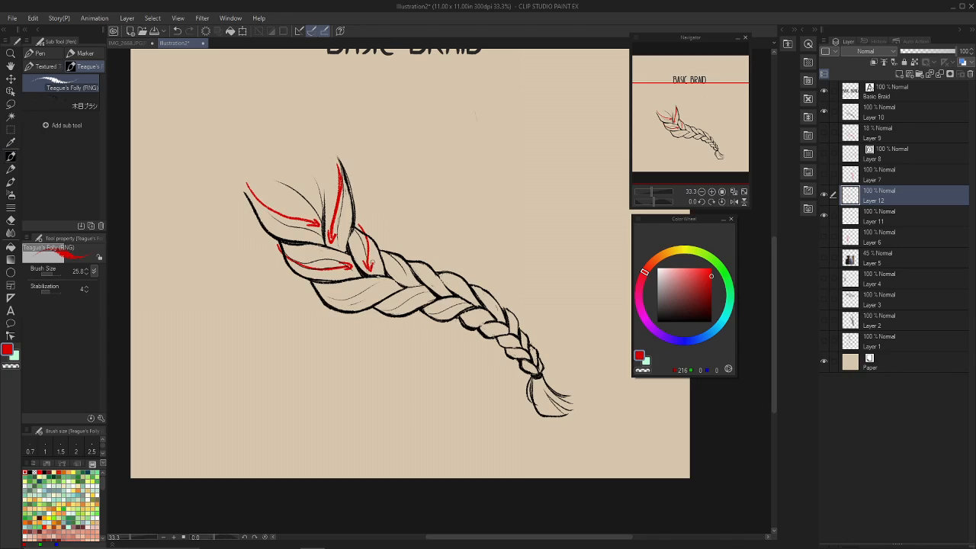
{"action": "mouse_move", "coordinate": [307, 292]}
{"action": "left_mouse_down"}
{"action": "mouse_move", "coordinate": [310, 300]}
{"action": "mouse_move", "coordinate": [355, 298]}
{"action": "mouse_move", "coordinate": [384, 279]}
{"action": "left_mouse_up"}
{"action": "key", "text": "ctrl+z"}
{"action": "left_click_drag", "start_coordinate": [312, 305], "coordinate": [378, 285]}
{"action": "left_click_drag", "start_coordinate": [383, 246], "coordinate": [409, 282]}
{"action": "key", "text": "ctrl+z"}
{"action": "key", "text": "ctrl+z"}
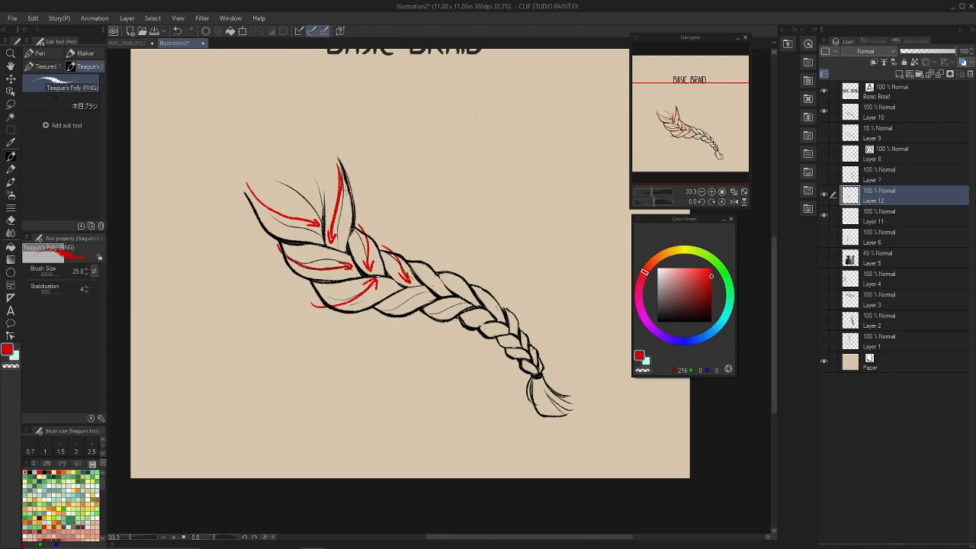
Continue the red inward-pointing arrows on the segments along the middle of the braid, on both sides.
{"action": "mouse_move", "coordinate": [378, 326]}
{"action": "left_mouse_down"}
{"action": "mouse_move", "coordinate": [412, 287]}
{"action": "mouse_move", "coordinate": [414, 299]}
{"action": "left_mouse_up"}
{"action": "key", "text": "ctrl+z"}
{"action": "key", "text": "ctrl+z"}
{"action": "left_click_drag", "start_coordinate": [373, 319], "coordinate": [424, 291]}
{"action": "left_click_drag", "start_coordinate": [424, 290], "coordinate": [415, 306]}
{"action": "mouse_move", "coordinate": [414, 246]}
{"action": "left_mouse_down"}
{"action": "mouse_move", "coordinate": [419, 269]}
{"action": "mouse_move", "coordinate": [445, 295]}
{"action": "mouse_move", "coordinate": [442, 286]}
{"action": "left_mouse_up"}
{"action": "mouse_move", "coordinate": [416, 312]}
{"action": "left_mouse_down"}
{"action": "mouse_move", "coordinate": [428, 322]}
{"action": "mouse_move", "coordinate": [457, 298]}
{"action": "mouse_move", "coordinate": [455, 308]}
{"action": "left_mouse_up"}
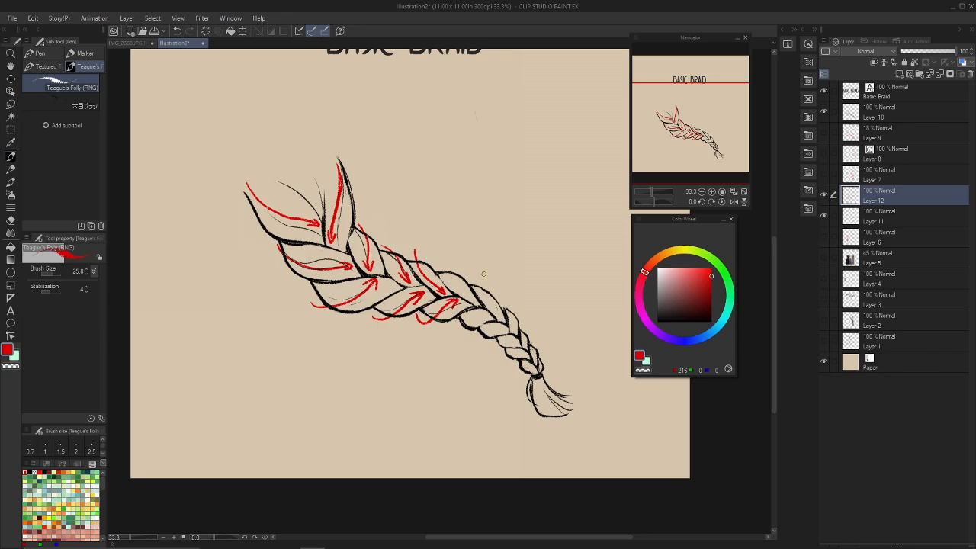
Mark the remaining, smaller braid segments down to the hair tie with curved red arrows on both sides.
{"action": "mouse_move", "coordinate": [433, 265]}
{"action": "left_mouse_down"}
{"action": "mouse_move", "coordinate": [458, 263]}
{"action": "mouse_move", "coordinate": [472, 302]}
{"action": "mouse_move", "coordinate": [469, 289]}
{"action": "left_mouse_up"}
{"action": "mouse_move", "coordinate": [453, 334]}
{"action": "left_mouse_down"}
{"action": "mouse_move", "coordinate": [485, 314]}
{"action": "mouse_move", "coordinate": [475, 313]}
{"action": "mouse_move", "coordinate": [485, 320]}
{"action": "left_mouse_up"}
{"action": "mouse_move", "coordinate": [470, 279]}
{"action": "left_mouse_down"}
{"action": "mouse_move", "coordinate": [501, 318]}
{"action": "mouse_move", "coordinate": [503, 310]}
{"action": "left_mouse_up"}
{"action": "key", "text": "ctrl+z"}
{"action": "left_click_drag", "start_coordinate": [521, 341], "coordinate": [526, 345]}
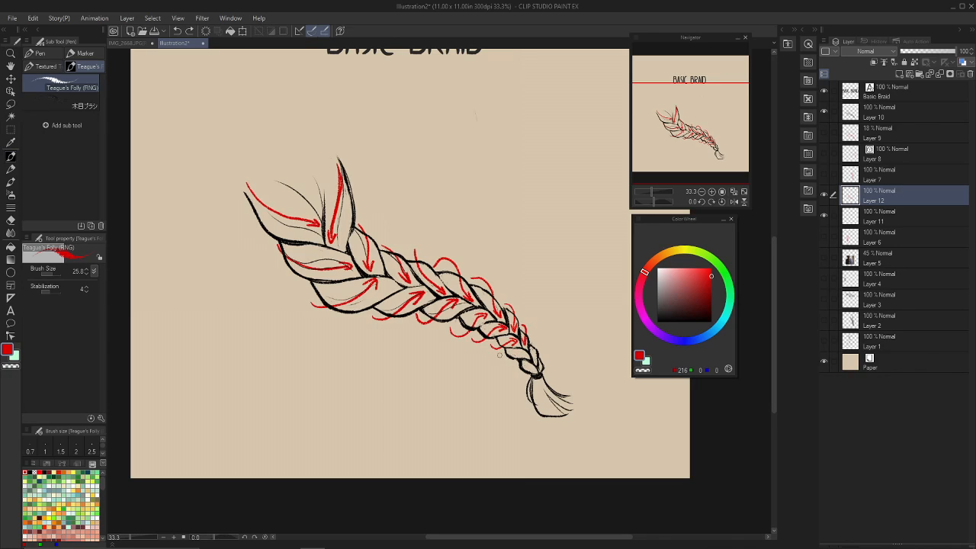
{"action": "mouse_move", "coordinate": [499, 357]}
{"action": "left_mouse_down"}
{"action": "mouse_move", "coordinate": [537, 346]}
{"action": "mouse_move", "coordinate": [523, 371]}
{"action": "mouse_move", "coordinate": [533, 366]}
{"action": "left_mouse_up"}
{"action": "key", "text": "ctrl+z"}
{"action": "left_click_drag", "start_coordinate": [533, 367], "coordinate": [540, 371]}
{"action": "left_click_drag", "start_coordinate": [303, 290], "coordinate": [353, 324]}
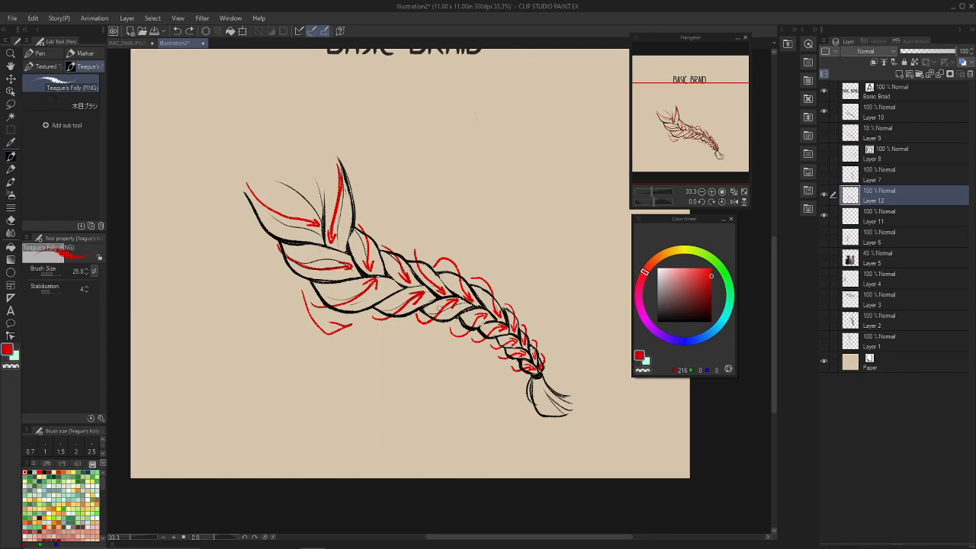
{"action": "key", "text": "ctrl+z"}
{"action": "key", "text": "ctrl+z"}
{"action": "mouse_move", "coordinate": [225, 197]}
{"action": "left_mouse_down"}
{"action": "mouse_move", "coordinate": [268, 295]}
{"action": "mouse_move", "coordinate": [328, 345]}
{"action": "mouse_move", "coordinate": [515, 398]}
{"action": "left_mouse_up"}
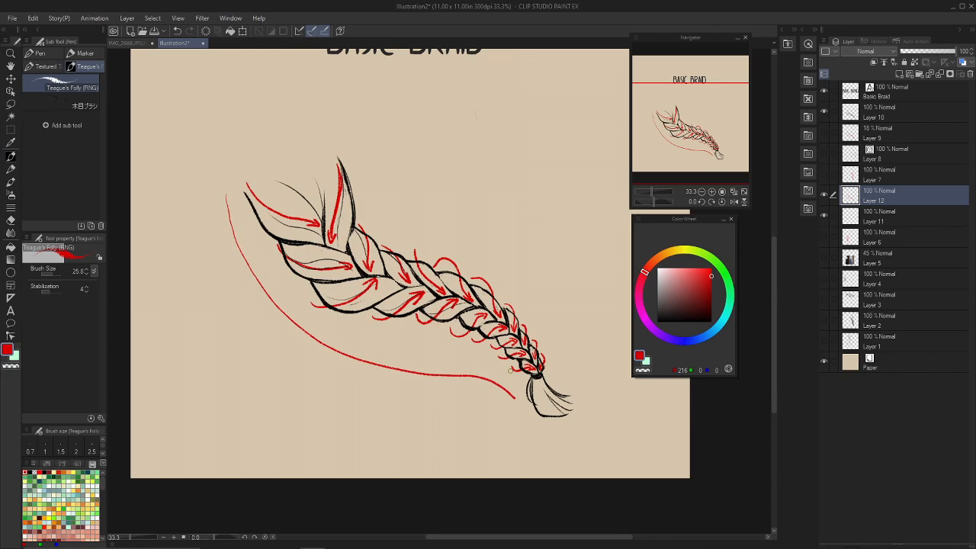
{"action": "key", "text": "ctrl+z"}
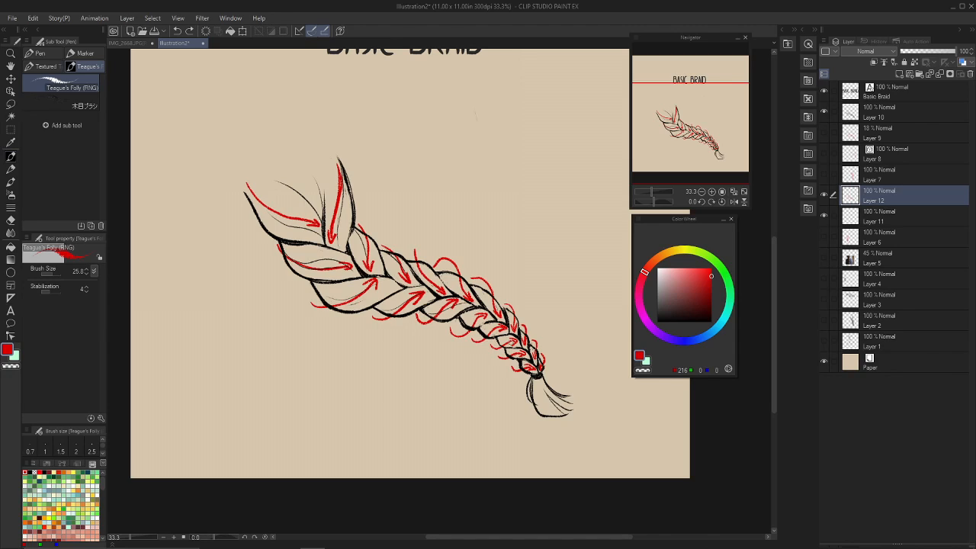
{"action": "mouse_move", "coordinate": [541, 375]}
{"action": "left_mouse_down"}
{"action": "mouse_move", "coordinate": [533, 377]}
{"action": "mouse_move", "coordinate": [547, 380]}
{"action": "left_mouse_up"}
{"action": "key", "text": "ctrl+z"}
{"action": "left_click_drag", "start_coordinate": [691, 162], "coordinate": [696, 163]}
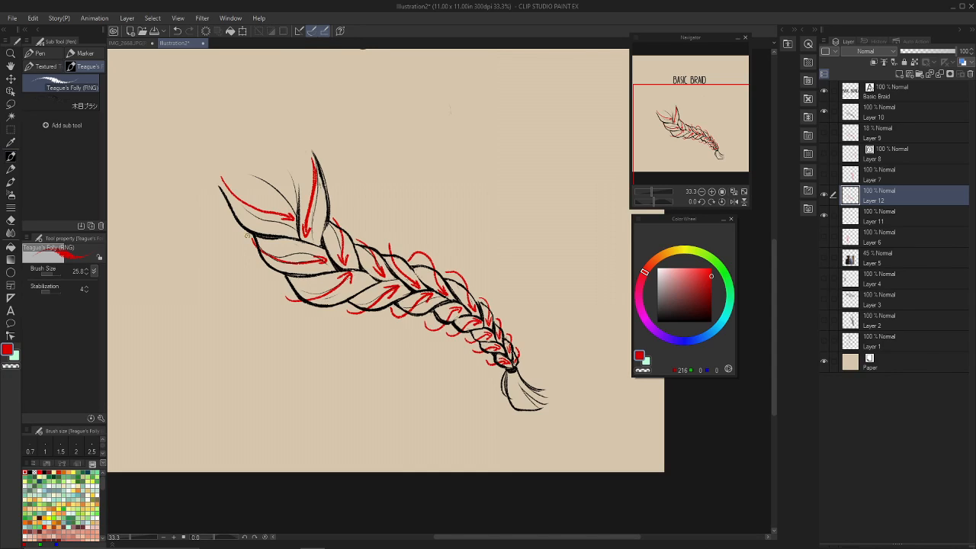
{"action": "mouse_move", "coordinate": [247, 235]}
{"action": "left_mouse_down"}
{"action": "mouse_move", "coordinate": [255, 268]}
{"action": "mouse_move", "coordinate": [331, 257]}
{"action": "mouse_move", "coordinate": [325, 264]}
{"action": "left_mouse_up"}
{"action": "mouse_move", "coordinate": [342, 192]}
{"action": "left_mouse_down"}
{"action": "mouse_move", "coordinate": [354, 235]}
{"action": "mouse_move", "coordinate": [346, 269]}
{"action": "left_mouse_up"}
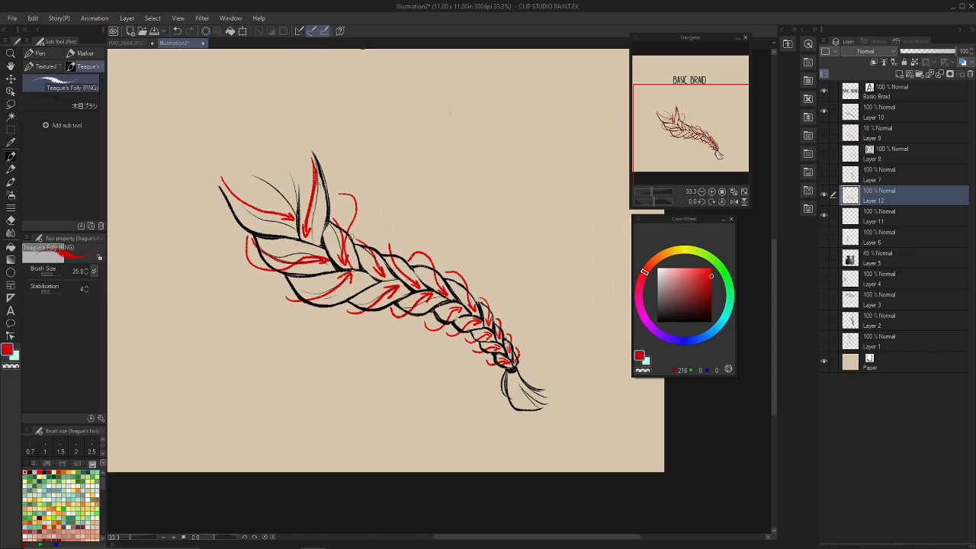
{"action": "key", "text": "ctrl+z"}
{"action": "key", "text": "ctrl+z"}
{"action": "key", "text": "ctrl+z"}
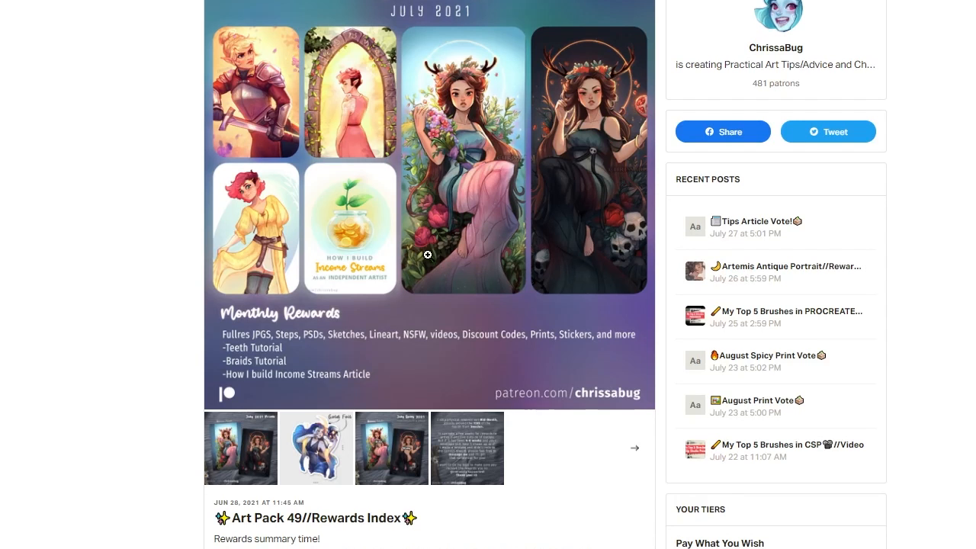
Switch to the Patreon page and look through the Art Pack 49 rewards index post and its linked articles and tutorials.
{"action": "scroll", "coordinate": [416, 175], "scroll_direction": "down", "scroll_amount": 1}
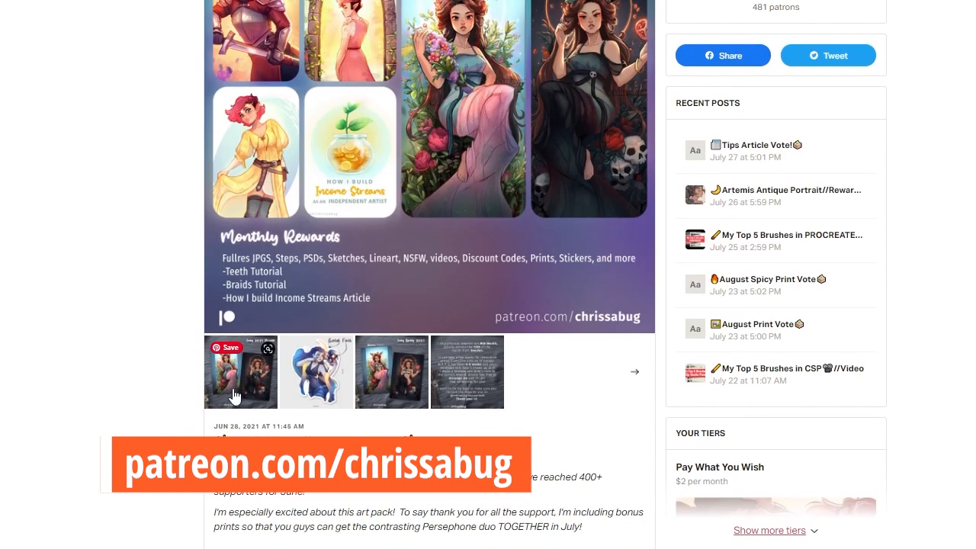
{"action": "left_click", "coordinate": [230, 385]}
{"action": "key", "text": "Escape"}
{"action": "scroll", "coordinate": [492, 256], "scroll_direction": "down", "scroll_amount": 5}
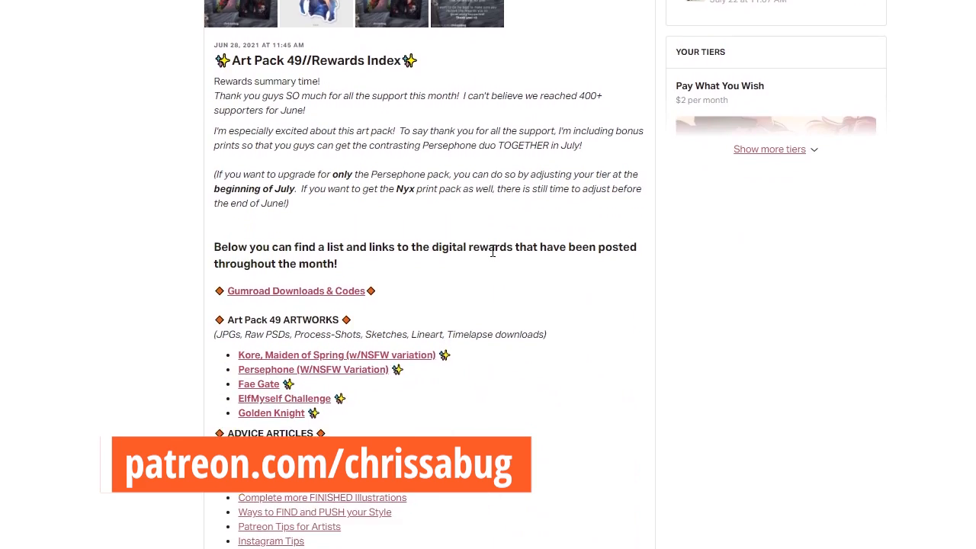
{"action": "scroll", "coordinate": [491, 257], "scroll_direction": "down", "scroll_amount": 7}
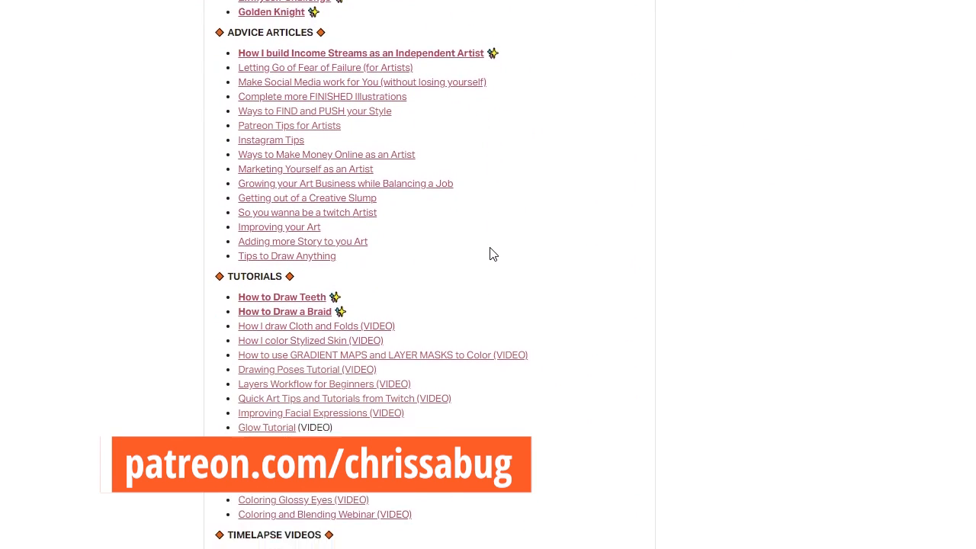
{"action": "scroll", "coordinate": [487, 257], "scroll_direction": "down", "scroll_amount": 5}
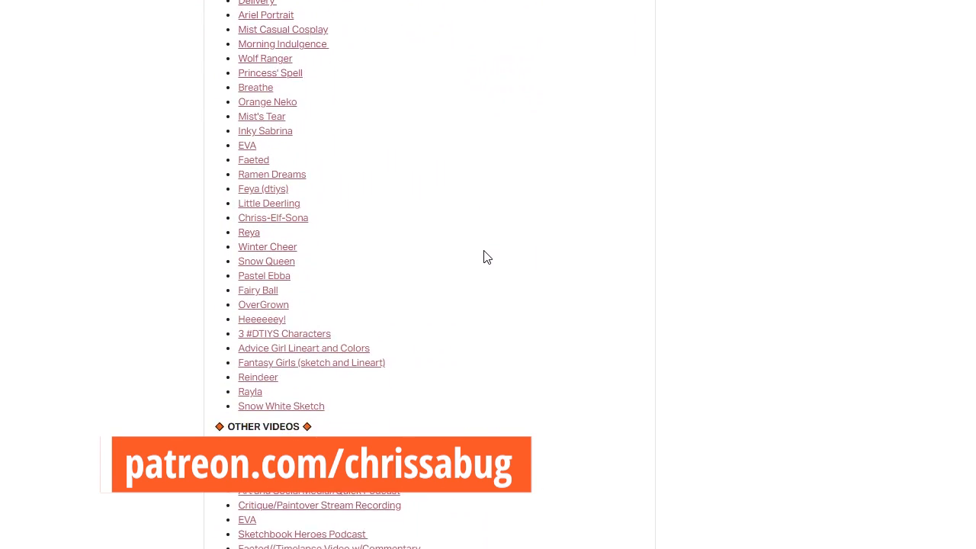
{"action": "scroll", "coordinate": [486, 258], "scroll_direction": "down", "scroll_amount": 5}
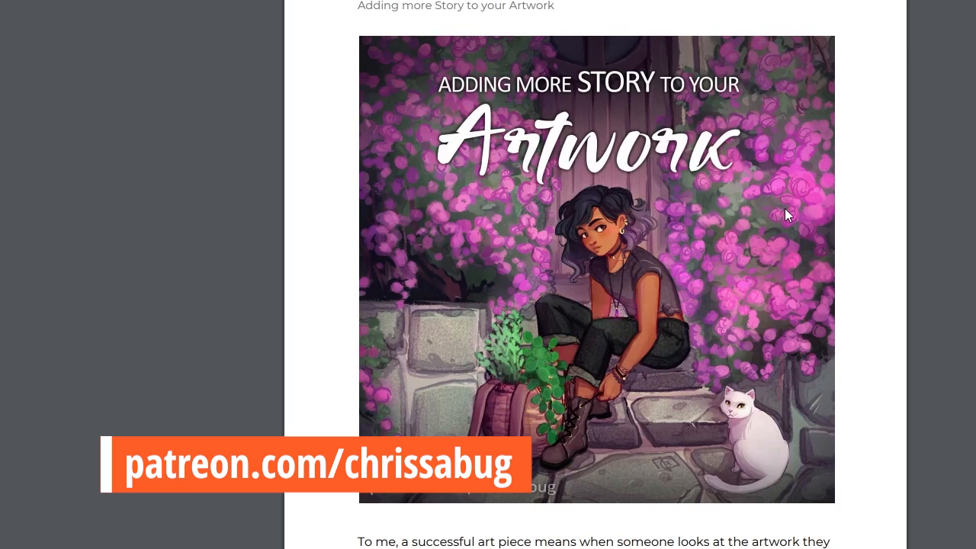
Skim the article "Adding more Story to your Artwork" for its advice on character and environment details.
{"action": "scroll", "coordinate": [786, 209], "scroll_direction": "down", "scroll_amount": 15}
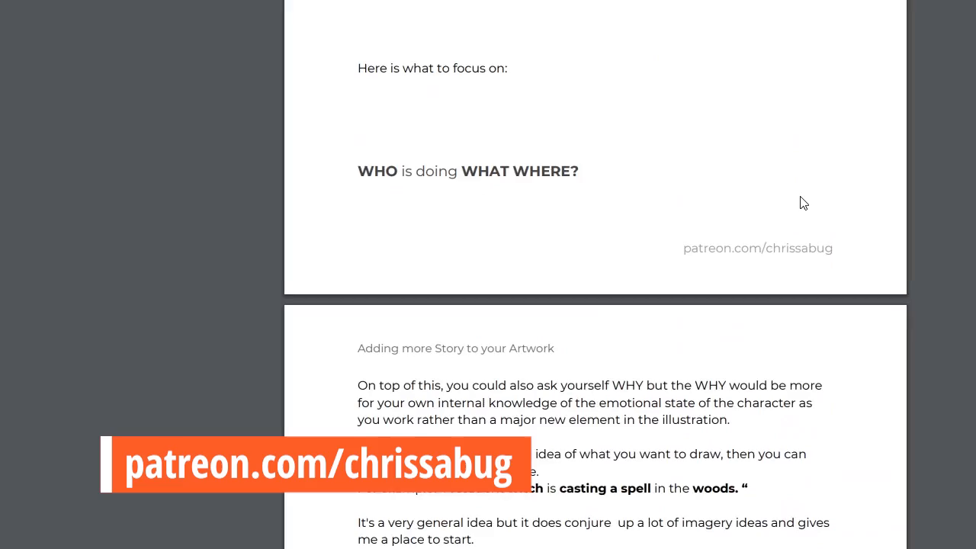
{"action": "scroll", "coordinate": [803, 203], "scroll_direction": "down", "scroll_amount": 18}
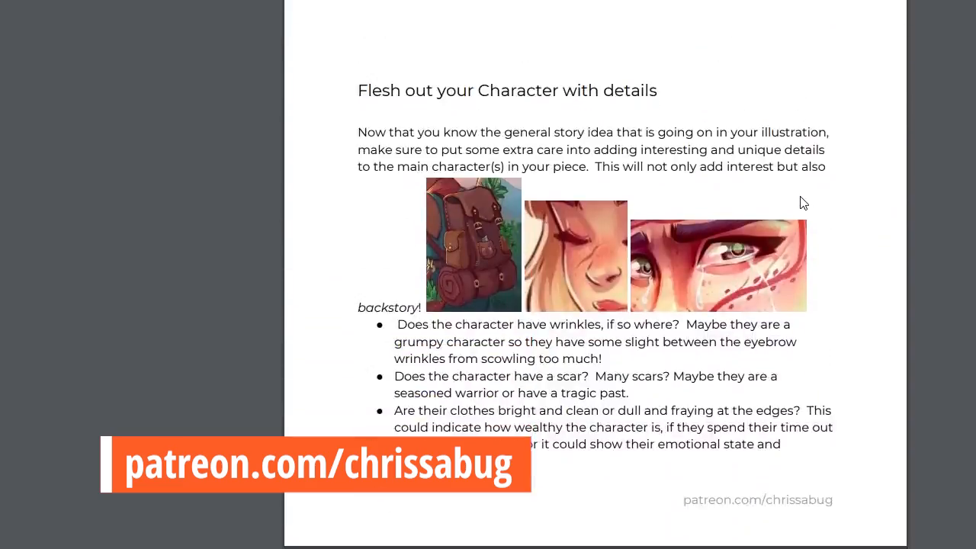
{"action": "scroll", "coordinate": [803, 203], "scroll_direction": "down", "scroll_amount": 20}
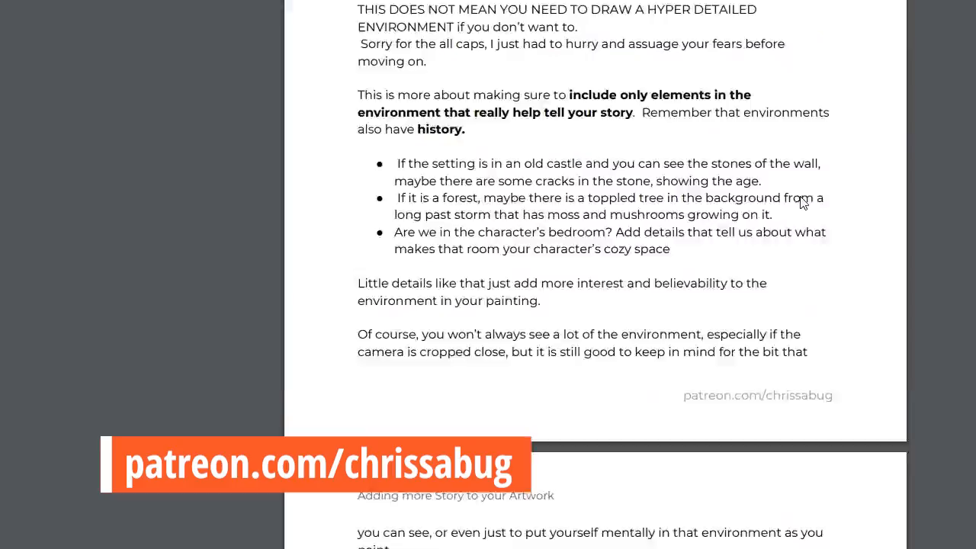
{"action": "scroll", "coordinate": [803, 203], "scroll_direction": "down", "scroll_amount": 15}
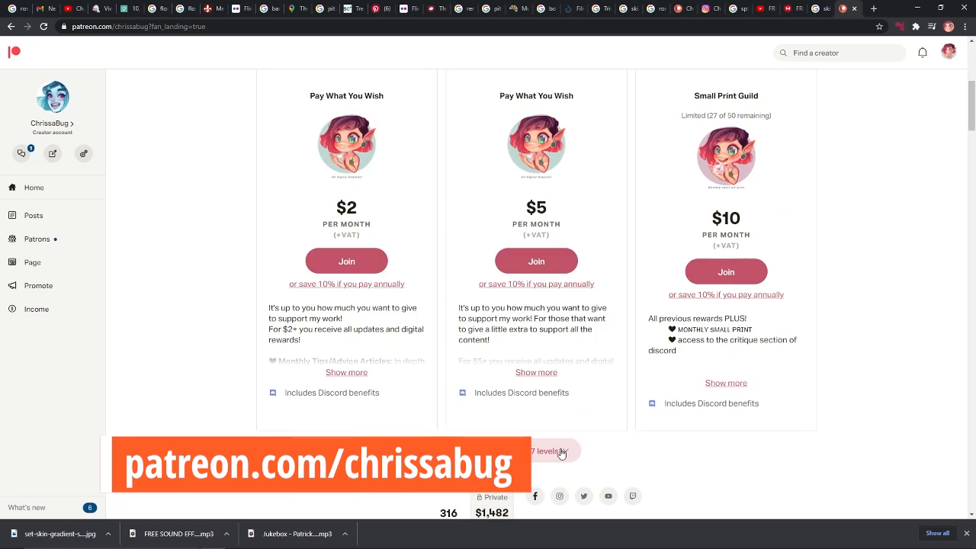
Expand all membership levels on the creator's Patreon page and look through the tiers and their rewards.
{"action": "left_click", "coordinate": [561, 453]}
{"action": "scroll", "coordinate": [875, 305], "scroll_direction": "down", "scroll_amount": 2}
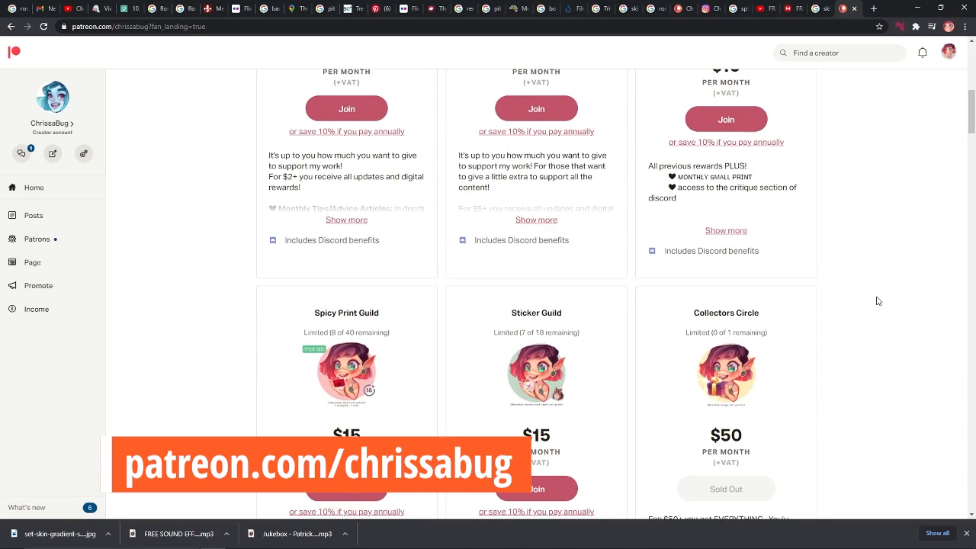
{"action": "scroll", "coordinate": [877, 300], "scroll_direction": "down", "scroll_amount": 1}
{"action": "scroll", "coordinate": [877, 300], "scroll_direction": "down", "scroll_amount": 4}
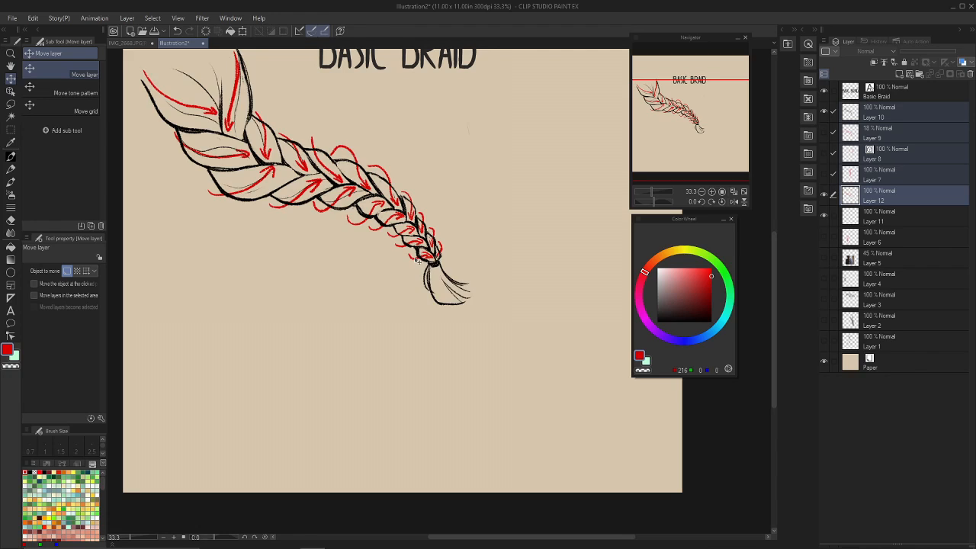
Back in Clip Studio Paint, move the annotated braid up and left, and add a new top layer for drawing with a black pen.
{"action": "left_click_drag", "start_coordinate": [418, 260], "coordinate": [437, 231]}
{"action": "key", "text": "ctrl+shift+n"}
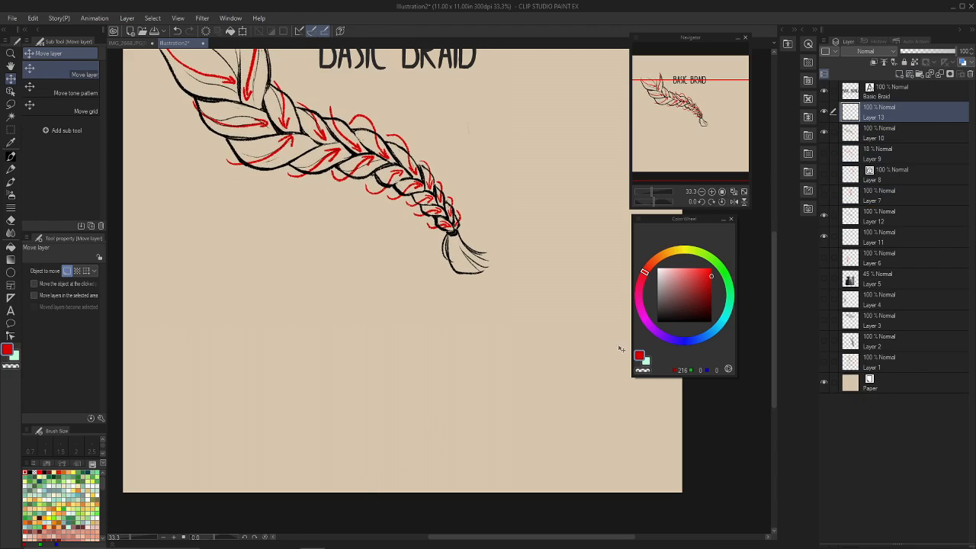
{"action": "key", "text": "b"}
{"action": "left_click", "coordinate": [457, 231], "text": "alt"}
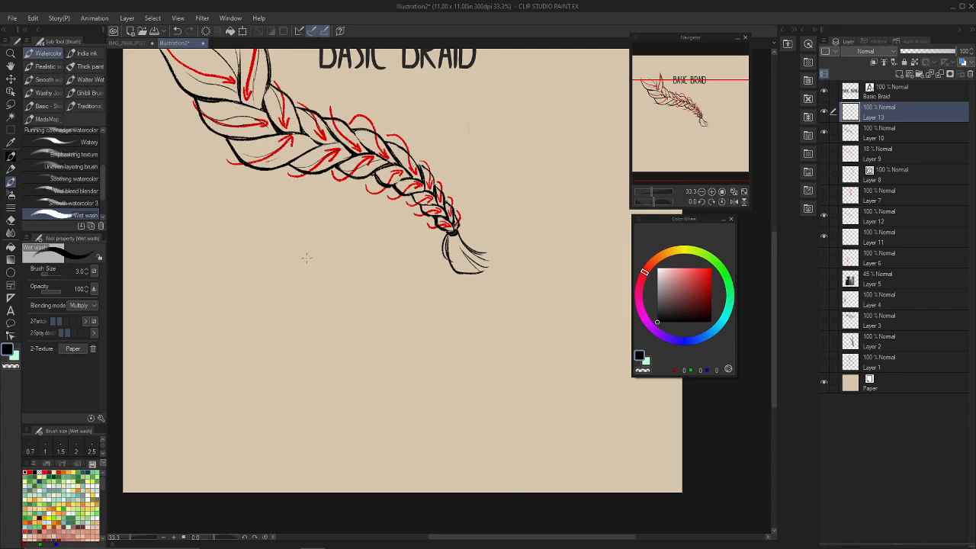
{"action": "key", "text": "p"}
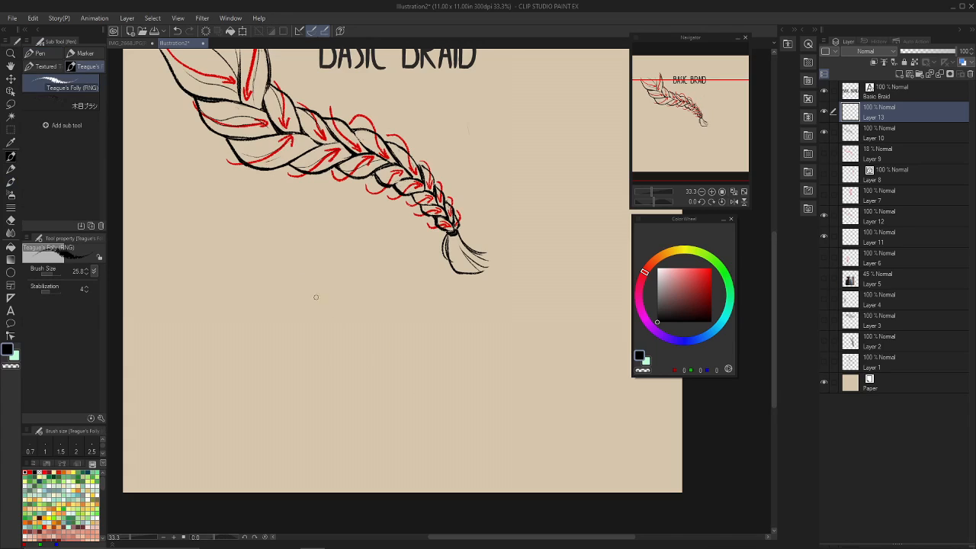
{"action": "left_click_drag", "start_coordinate": [329, 232], "coordinate": [370, 433]}
{"action": "key", "text": "ctrl+z"}
{"action": "left_click_drag", "start_coordinate": [302, 241], "coordinate": [357, 424]}
{"action": "left_click_drag", "start_coordinate": [400, 242], "coordinate": [405, 416]}
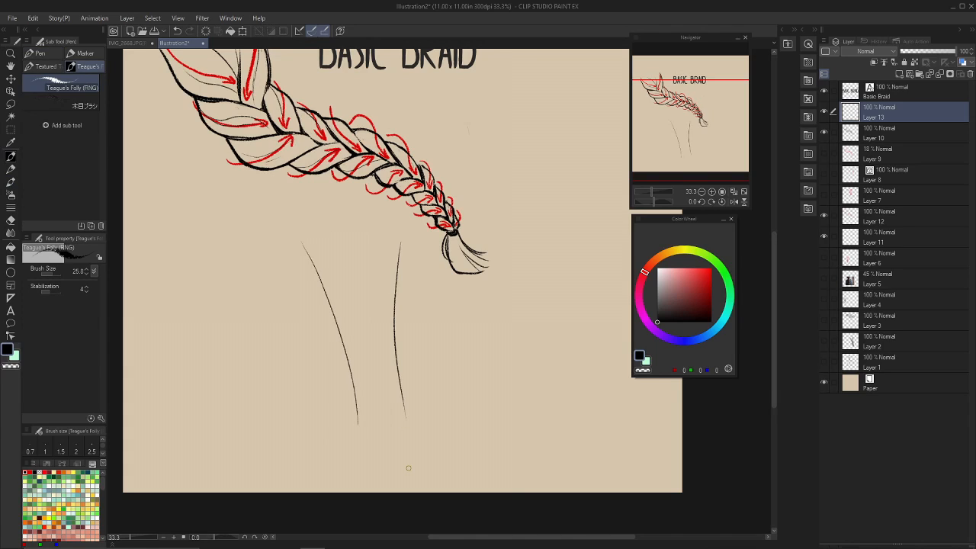
{"action": "key", "text": "ctrl+z"}
{"action": "key", "text": "ctrl+z"}
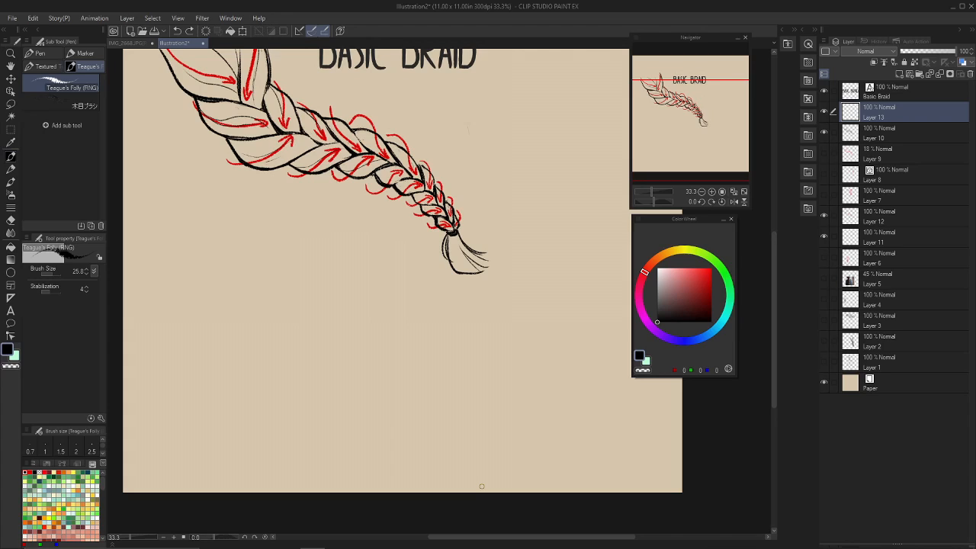
Draw a flowing S-shaped guide curve in black below the annotated braid as the new braid's left edge, retrying until it fits.
{"action": "mouse_move", "coordinate": [304, 266]}
{"action": "left_mouse_down"}
{"action": "mouse_move", "coordinate": [423, 386]}
{"action": "mouse_move", "coordinate": [458, 439]}
{"action": "left_mouse_up"}
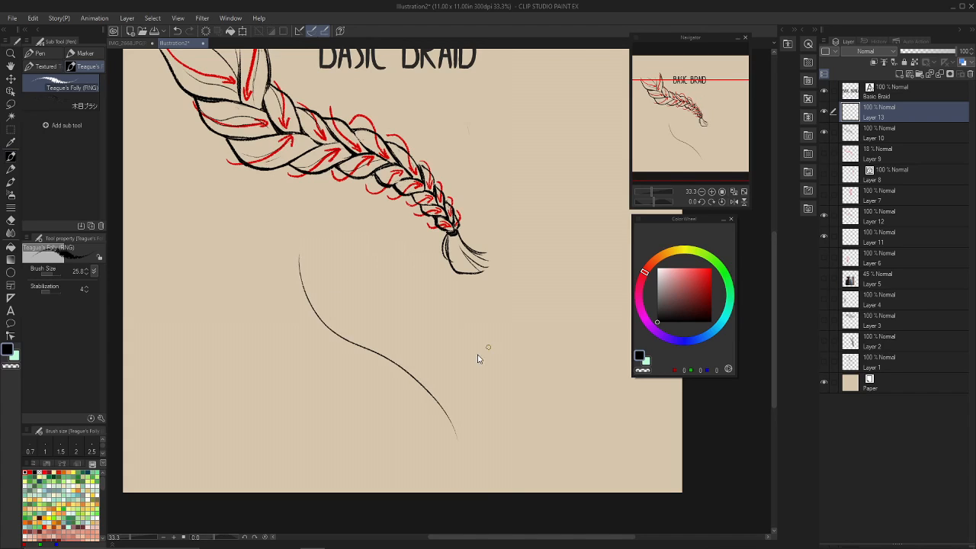
{"action": "key", "text": "ctrl+z"}
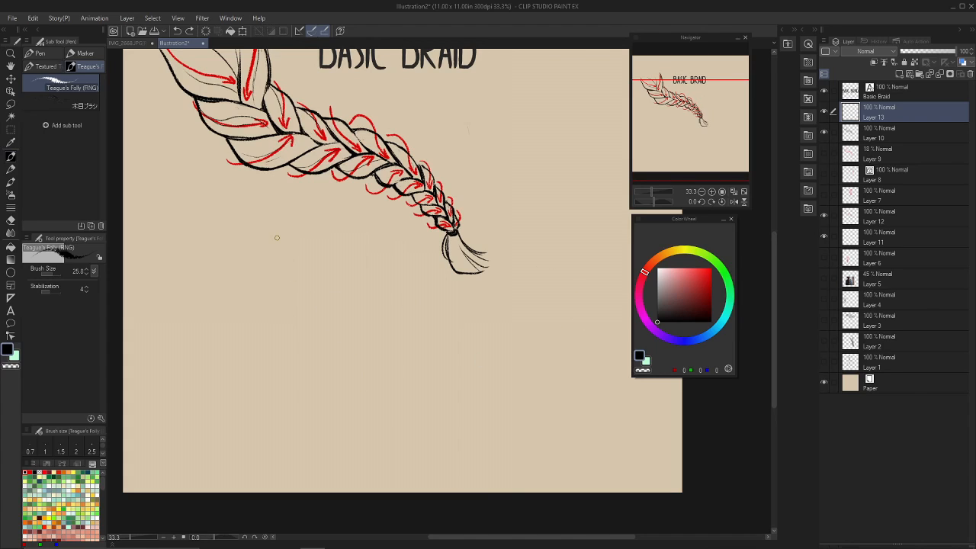
{"action": "mouse_move", "coordinate": [276, 238]}
{"action": "left_mouse_down"}
{"action": "mouse_move", "coordinate": [287, 277]}
{"action": "mouse_move", "coordinate": [377, 405]}
{"action": "left_mouse_up"}
{"action": "key", "text": "ctrl+z"}
{"action": "mouse_move", "coordinate": [282, 235]}
{"action": "left_mouse_down"}
{"action": "mouse_move", "coordinate": [304, 284]}
{"action": "mouse_move", "coordinate": [406, 433]}
{"action": "left_mouse_up"}
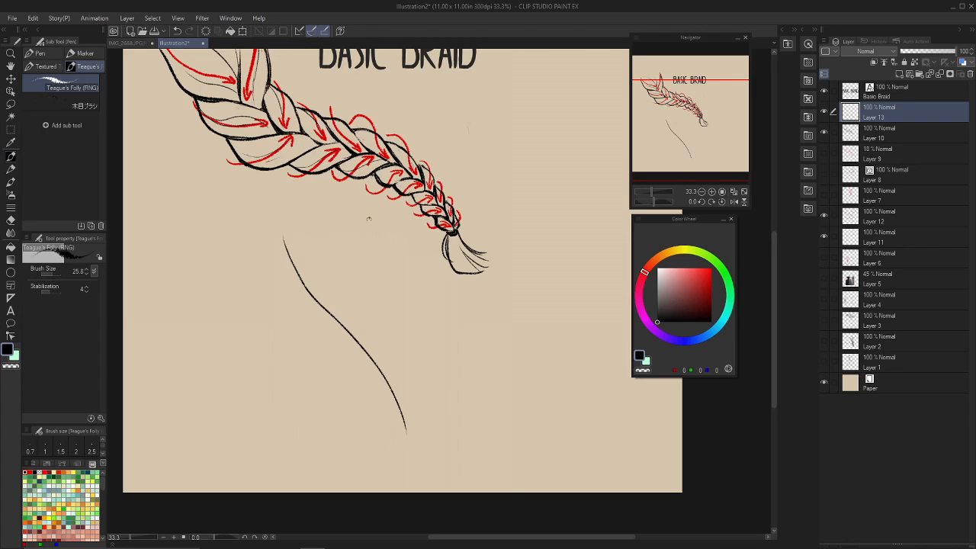
Draw a matching flowing guide curve for the new braid's right edge, narrowing the gap toward the lower end.
{"action": "left_click_drag", "start_coordinate": [367, 218], "coordinate": [437, 434]}
{"action": "key", "text": "ctrl+z"}
{"action": "mouse_move", "coordinate": [364, 215]}
{"action": "left_mouse_down"}
{"action": "mouse_move", "coordinate": [396, 280]}
{"action": "mouse_move", "coordinate": [440, 445]}
{"action": "mouse_move", "coordinate": [371, 250]}
{"action": "mouse_move", "coordinate": [424, 454]}
{"action": "left_mouse_up"}
{"action": "key", "text": "ctrl+z"}
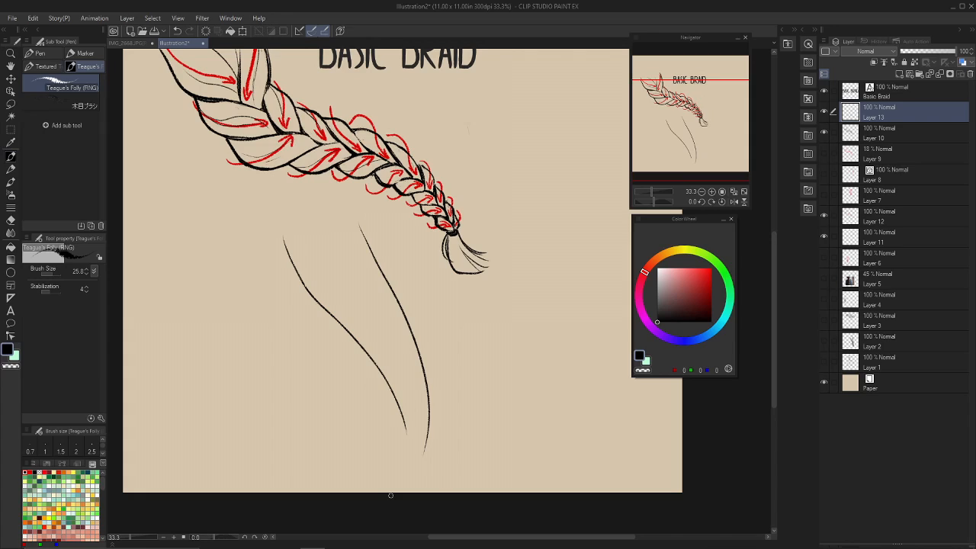
{"action": "key", "text": "ctrl+z"}
{"action": "mouse_move", "coordinate": [353, 216]}
{"action": "left_mouse_down"}
{"action": "mouse_move", "coordinate": [396, 299]}
{"action": "mouse_move", "coordinate": [443, 418]}
{"action": "left_mouse_up"}
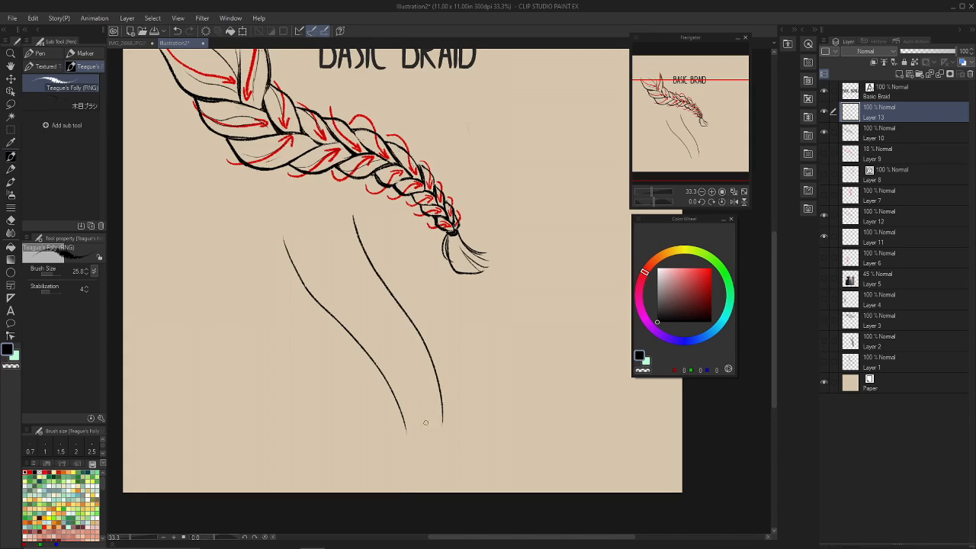
Thicken the right guide curve by retracing it with repeated strokes.
{"action": "left_click_drag", "start_coordinate": [350, 215], "coordinate": [408, 348]}
{"action": "key", "text": "ctrl+z"}
{"action": "left_click_drag", "start_coordinate": [354, 215], "coordinate": [386, 281]}
{"action": "key", "text": "ctrl+z"}
{"action": "mouse_move", "coordinate": [356, 226]}
{"action": "left_mouse_down"}
{"action": "mouse_move", "coordinate": [410, 318]}
{"action": "mouse_move", "coordinate": [436, 386]}
{"action": "mouse_move", "coordinate": [438, 424]}
{"action": "left_mouse_up"}
{"action": "key", "text": "ctrl+z"}
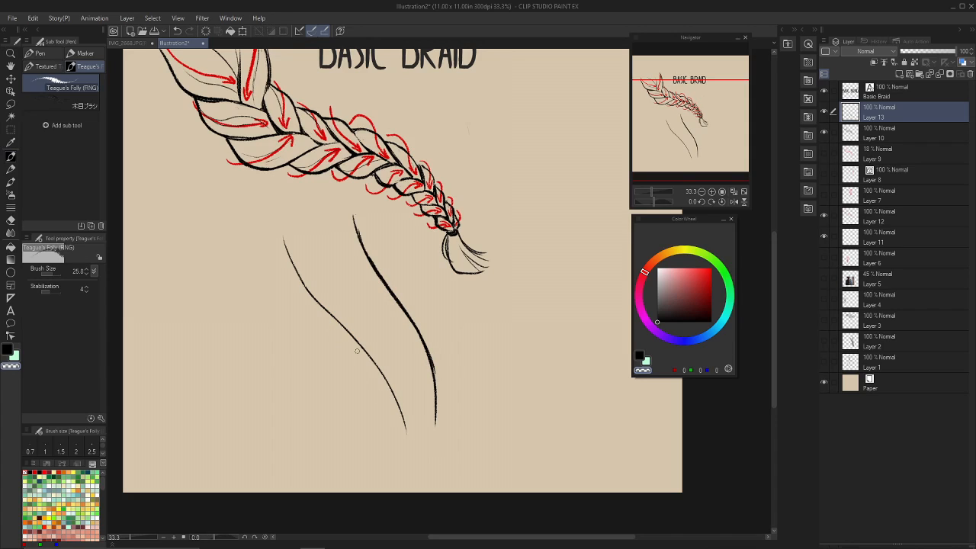
{"action": "key", "text": "ctrl+z"}
Draw the first left strand's rounded outline in black, curving inward from above the left guide toward the braid's centre.
{"action": "mouse_move", "coordinate": [707, 134]}
{"action": "left_mouse_down"}
{"action": "mouse_move", "coordinate": [706, 143]}
{"action": "mouse_move", "coordinate": [703, 131]}
{"action": "left_mouse_up"}
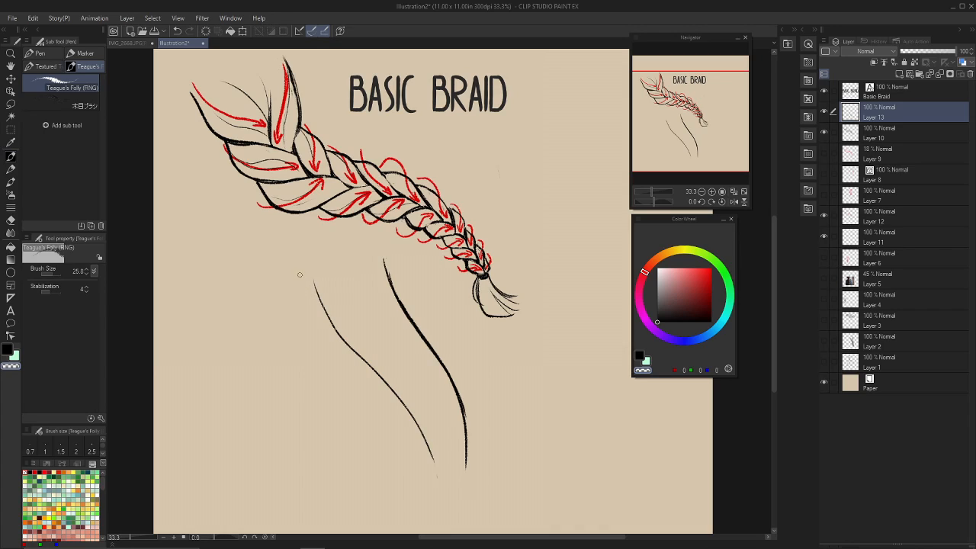
{"action": "key", "text": "x"}
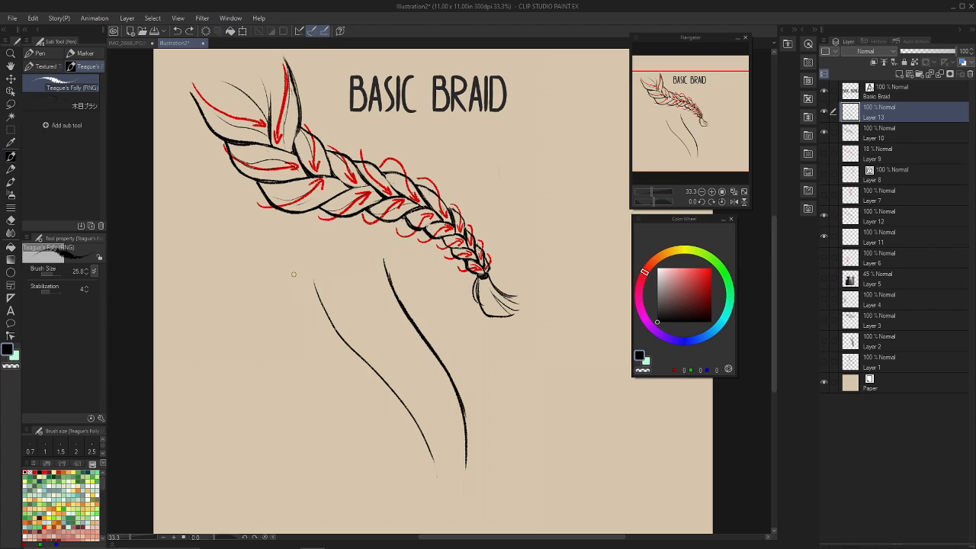
{"action": "mouse_move", "coordinate": [294, 275]}
{"action": "left_mouse_down"}
{"action": "mouse_move", "coordinate": [316, 319]}
{"action": "mouse_move", "coordinate": [349, 323]}
{"action": "left_mouse_up"}
{"action": "key", "text": "ctrl+z"}
{"action": "key", "text": "ctrl+z"}
{"action": "mouse_move", "coordinate": [288, 272]}
{"action": "left_mouse_down"}
{"action": "mouse_move", "coordinate": [307, 307]}
{"action": "mouse_move", "coordinate": [364, 314]}
{"action": "left_mouse_up"}
{"action": "key", "text": "ctrl+z"}
{"action": "mouse_move", "coordinate": [289, 268]}
{"action": "left_mouse_down"}
{"action": "mouse_move", "coordinate": [325, 307]}
{"action": "mouse_move", "coordinate": [359, 308]}
{"action": "left_mouse_up"}
{"action": "key", "text": "ctrl+z"}
{"action": "left_click_drag", "start_coordinate": [297, 296], "coordinate": [361, 307]}
{"action": "left_click_drag", "start_coordinate": [289, 274], "coordinate": [312, 305]}
Draw the first right strand's bulging outline over the right guide and curve its lower end inward.
{"action": "mouse_move", "coordinate": [381, 245]}
{"action": "left_mouse_down"}
{"action": "mouse_move", "coordinate": [394, 286]}
{"action": "mouse_move", "coordinate": [381, 308]}
{"action": "left_mouse_up"}
{"action": "left_click_drag", "start_coordinate": [394, 266], "coordinate": [379, 317]}
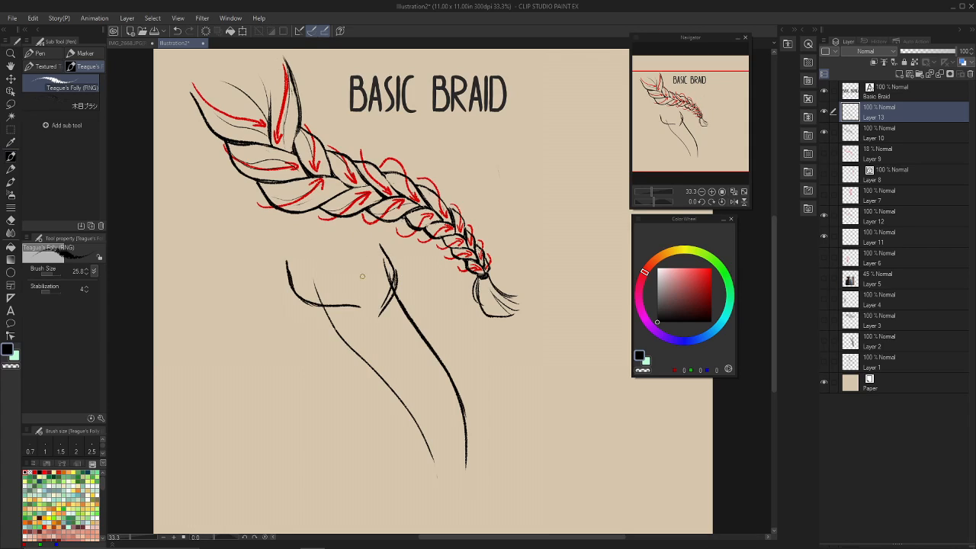
{"action": "left_click_drag", "start_coordinate": [331, 270], "coordinate": [344, 300]}
{"action": "left_click_drag", "start_coordinate": [353, 279], "coordinate": [345, 300]}
{"action": "key", "text": "ctrl+z"}
{"action": "key", "text": "ctrl+z"}
{"action": "key", "text": "ctrl+z"}
{"action": "key", "text": "c"}
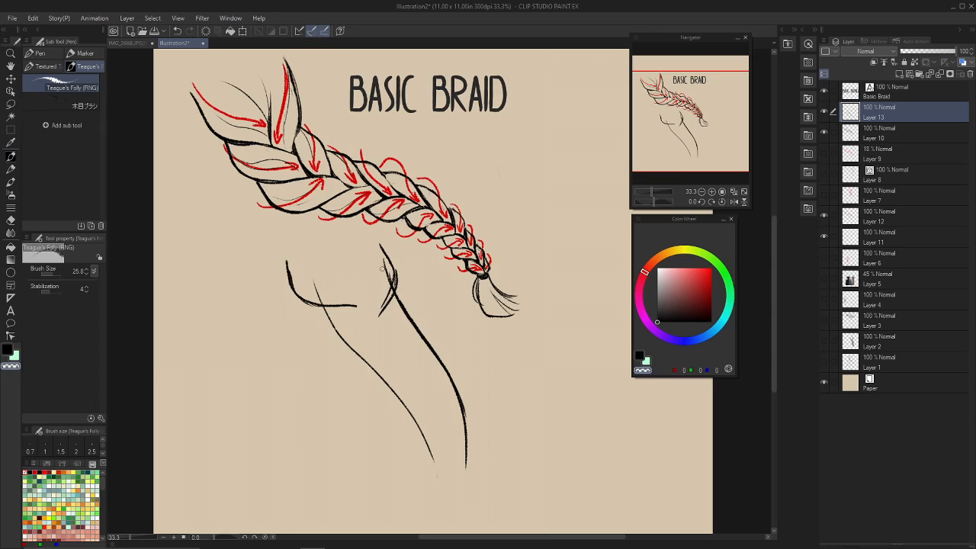
{"action": "key", "text": "c"}
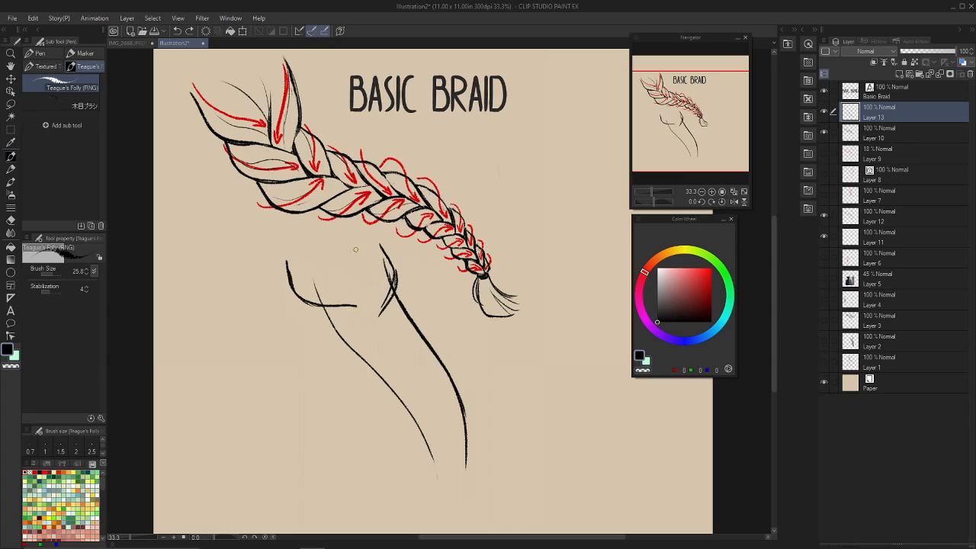
{"action": "mouse_move", "coordinate": [347, 248]}
{"action": "left_mouse_down"}
{"action": "mouse_move", "coordinate": [359, 307]}
{"action": "mouse_move", "coordinate": [337, 301]}
{"action": "left_mouse_up"}
{"action": "mouse_move", "coordinate": [371, 250]}
{"action": "left_mouse_down"}
{"action": "mouse_move", "coordinate": [368, 285]}
{"action": "mouse_move", "coordinate": [366, 260]}
{"action": "mouse_move", "coordinate": [364, 273]}
{"action": "left_mouse_up"}
{"action": "key", "text": "ctrl+z"}
{"action": "key", "text": "ctrl+z"}
{"action": "left_click_drag", "start_coordinate": [364, 260], "coordinate": [371, 279]}
{"action": "key", "text": "ctrl+z"}
Draw the curved inner strand lines between the first left and right strands and erase the overlapping marks inside the right strand.
{"action": "key", "text": "ctrl+z"}
{"action": "key", "text": "ctrl+z"}
{"action": "left_click_drag", "start_coordinate": [315, 251], "coordinate": [357, 279]}
{"action": "key", "text": "ctrl+z"}
{"action": "left_click_drag", "start_coordinate": [314, 255], "coordinate": [357, 288]}
{"action": "key", "text": "c"}
{"action": "left_click_drag", "start_coordinate": [345, 250], "coordinate": [360, 295]}
{"action": "key", "text": "c"}
{"action": "key", "text": "c"}
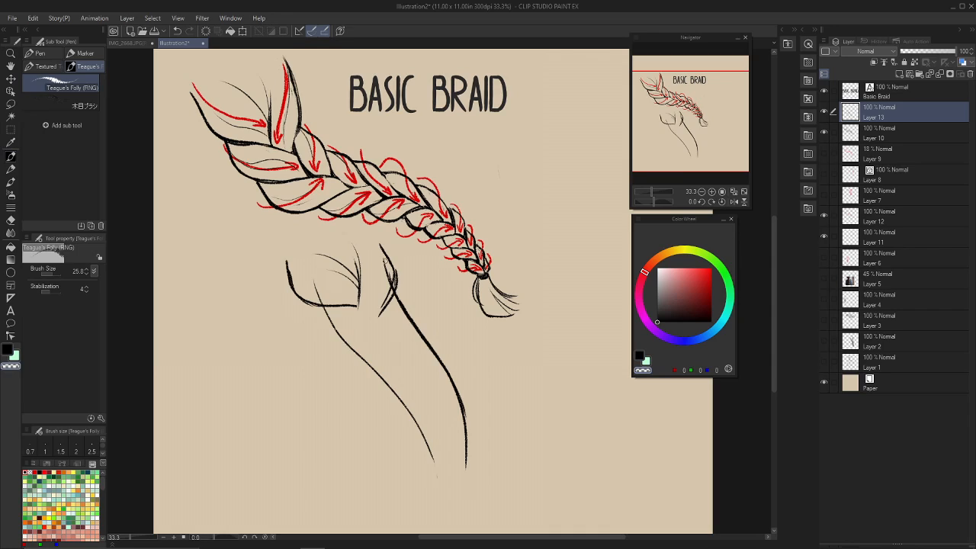
{"action": "left_click_drag", "start_coordinate": [391, 275], "coordinate": [380, 308]}
{"action": "key", "text": "c"}
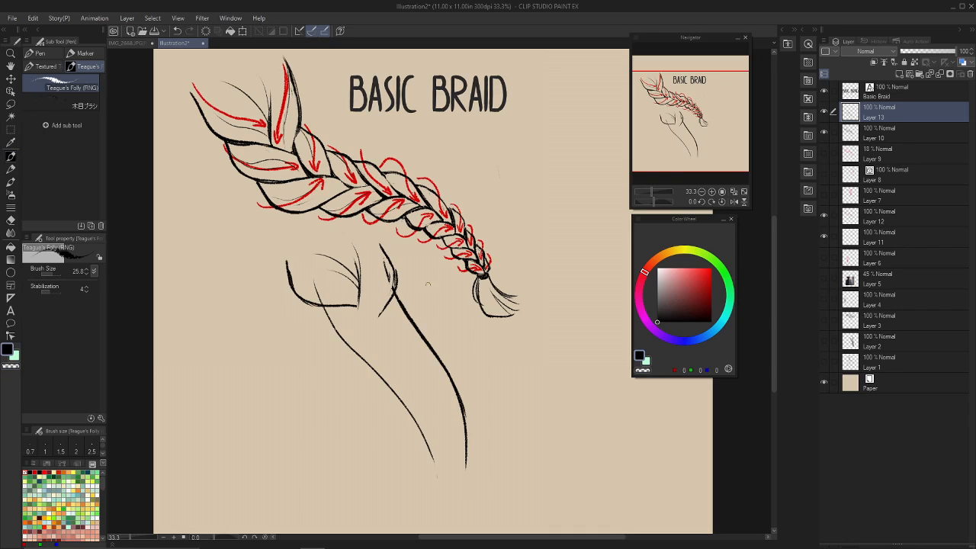
{"action": "left_click_drag", "start_coordinate": [375, 280], "coordinate": [375, 299]}
{"action": "key", "text": "ctrl+z"}
{"action": "mouse_move", "coordinate": [369, 238]}
{"action": "left_mouse_down"}
{"action": "mouse_move", "coordinate": [380, 275]}
{"action": "mouse_move", "coordinate": [372, 302]}
{"action": "left_mouse_up"}
{"action": "left_click_drag", "start_coordinate": [371, 284], "coordinate": [379, 296]}
{"action": "key", "text": "ctrl+z"}
Draw the second left strand's rounded outline below the first one, sweeping from the left guide toward the centre.
{"action": "key", "text": "ctrl+z"}
{"action": "mouse_move", "coordinate": [315, 306]}
{"action": "left_mouse_down"}
{"action": "mouse_move", "coordinate": [325, 334]}
{"action": "mouse_move", "coordinate": [314, 309]}
{"action": "left_mouse_up"}
{"action": "key", "text": "ctrl+z"}
Connect the first left strand's lower edge to the right strand's inward tip and clean up the overlap with transparent strokes.
{"action": "key", "text": "ctrl+z"}
{"action": "mouse_move", "coordinate": [314, 309]}
{"action": "left_mouse_down"}
{"action": "mouse_move", "coordinate": [326, 330]}
{"action": "mouse_move", "coordinate": [349, 335]}
{"action": "mouse_move", "coordinate": [326, 332]}
{"action": "mouse_move", "coordinate": [365, 333]}
{"action": "mouse_move", "coordinate": [324, 333]}
{"action": "mouse_move", "coordinate": [382, 330]}
{"action": "left_mouse_up"}
{"action": "key", "text": "ctrl+z"}
{"action": "key", "text": "ctrl+z"}
{"action": "left_click_drag", "start_coordinate": [354, 304], "coordinate": [379, 318]}
{"action": "mouse_move", "coordinate": [375, 273]}
{"action": "left_mouse_down"}
{"action": "mouse_move", "coordinate": [379, 247]}
{"action": "mouse_move", "coordinate": [382, 299]}
{"action": "left_mouse_up"}
{"action": "key", "text": "ctrl+z"}
{"action": "key", "text": "ctrl+z"}
{"action": "key", "text": "ctrl+z"}
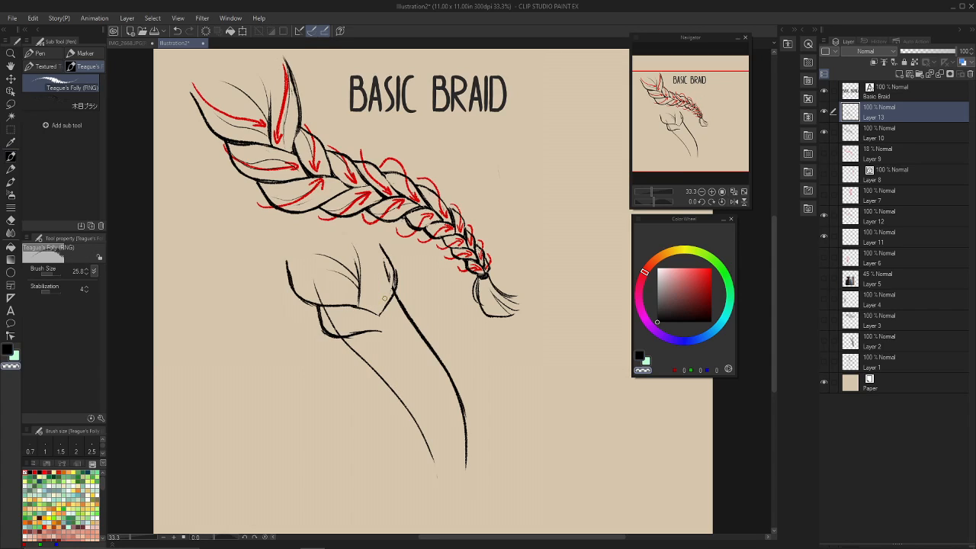
{"action": "key", "text": "c"}
{"action": "left_click_drag", "start_coordinate": [360, 306], "coordinate": [387, 318]}
{"action": "key", "text": "c"}
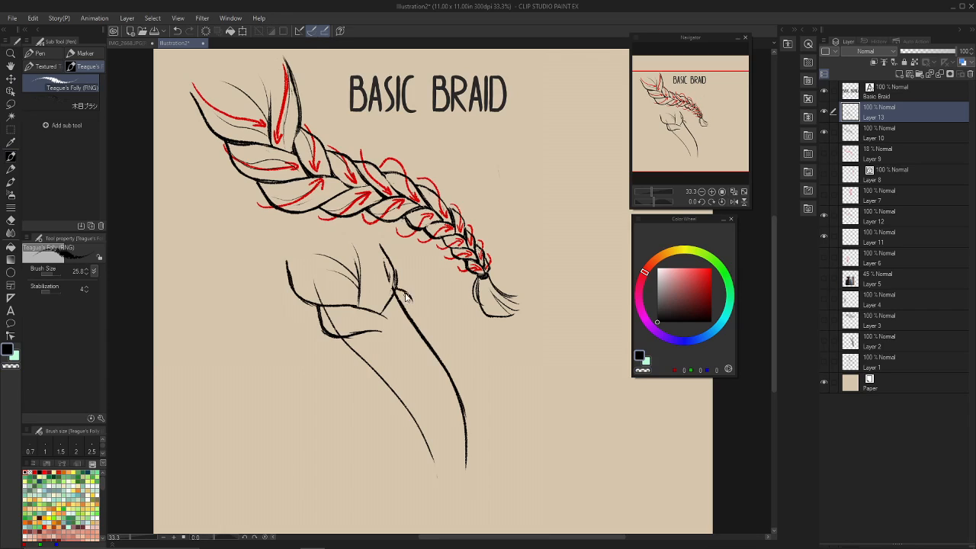
Draw the second right strand's rounded outline over the right guide and the short crossing edge at the second left strand.
{"action": "left_click_drag", "start_coordinate": [407, 295], "coordinate": [402, 348]}
{"action": "mouse_move", "coordinate": [386, 308]}
{"action": "left_mouse_down"}
{"action": "mouse_move", "coordinate": [386, 332]}
{"action": "mouse_move", "coordinate": [376, 328]}
{"action": "left_mouse_up"}
{"action": "key", "text": "ctrl+z"}
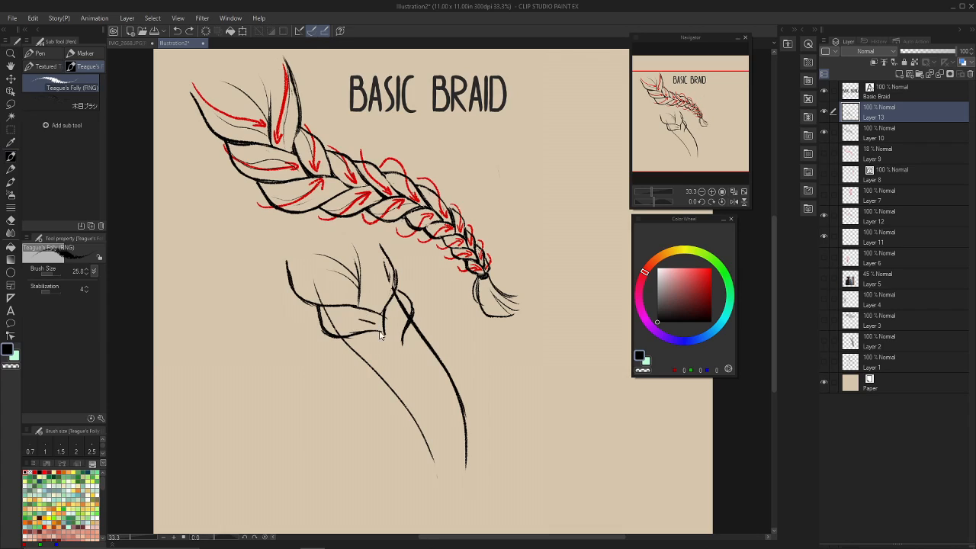
{"action": "key", "text": "ctrl+z"}
Erase the overlapping guide and strand lines around the first and second right strands.
{"action": "key", "text": "c"}
{"action": "left_click_drag", "start_coordinate": [385, 315], "coordinate": [385, 327]}
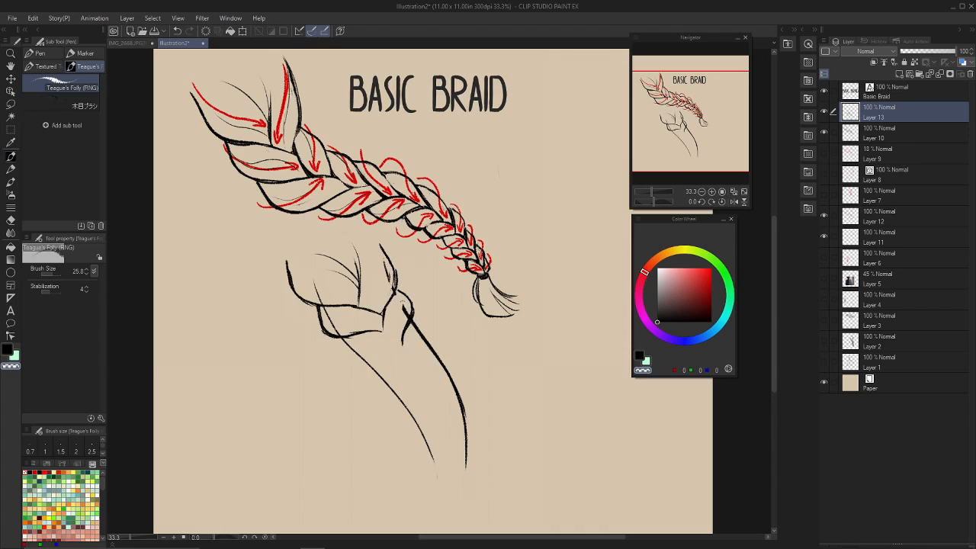
{"action": "mouse_move", "coordinate": [386, 264]}
{"action": "left_mouse_down"}
{"action": "mouse_move", "coordinate": [398, 338]}
{"action": "mouse_move", "coordinate": [407, 328]}
{"action": "left_mouse_up"}
{"action": "key", "text": "c"}
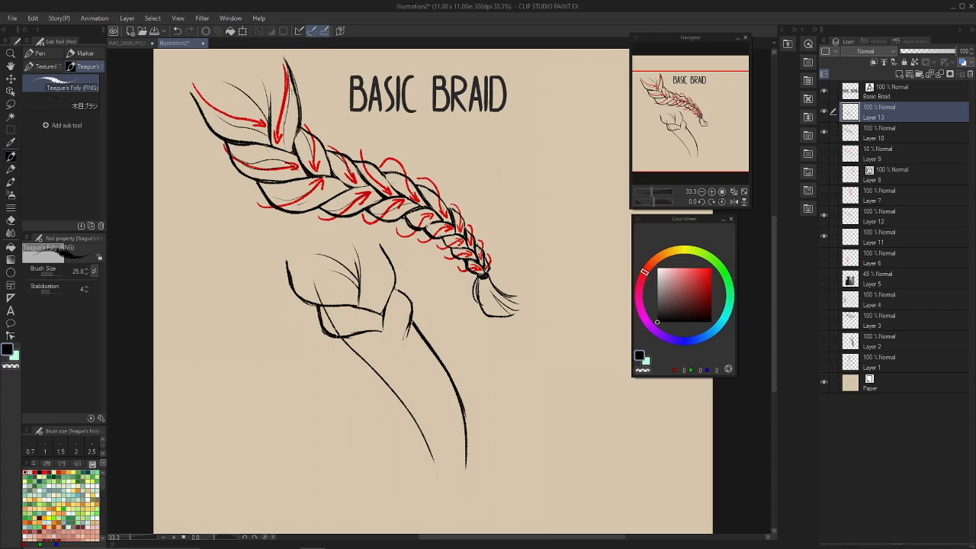
Draw the third left strand's upper edge and rounded lower outline below the second left strand.
{"action": "key", "text": "c"}
Draw the third right strand's curved outline over the right guide and the inner crossing edge beside the third left strand.
{"action": "key", "text": "c"}
{"action": "mouse_move", "coordinate": [335, 336]}
{"action": "left_mouse_down"}
{"action": "mouse_move", "coordinate": [361, 362]}
{"action": "mouse_move", "coordinate": [347, 353]}
{"action": "mouse_move", "coordinate": [406, 358]}
{"action": "mouse_move", "coordinate": [385, 333]}
{"action": "mouse_move", "coordinate": [409, 342]}
{"action": "left_mouse_up"}
{"action": "key", "text": "ctrl+z"}
{"action": "key", "text": "ctrl+z"}
{"action": "key", "text": "ctrl+z"}
{"action": "key", "text": "ctrl+z"}
{"action": "left_click_drag", "start_coordinate": [401, 304], "coordinate": [402, 325]}
{"action": "key", "text": "ctrl+z"}
{"action": "key", "text": "ctrl+z"}
{"action": "key", "text": "ctrl+z"}
{"action": "mouse_move", "coordinate": [411, 313]}
{"action": "left_mouse_down"}
{"action": "mouse_move", "coordinate": [428, 333]}
{"action": "mouse_move", "coordinate": [425, 321]}
{"action": "mouse_move", "coordinate": [421, 365]}
{"action": "left_mouse_up"}
{"action": "key", "text": "ctrl+z"}
{"action": "key", "text": "ctrl+z"}
{"action": "key", "text": "ctrl+z"}
{"action": "left_click_drag", "start_coordinate": [411, 327], "coordinate": [406, 362]}
{"action": "key", "text": "ctrl+z"}
{"action": "key", "text": "c"}
Erase the guide line and excess strokes inside the third right strand.
{"action": "key", "text": "c"}
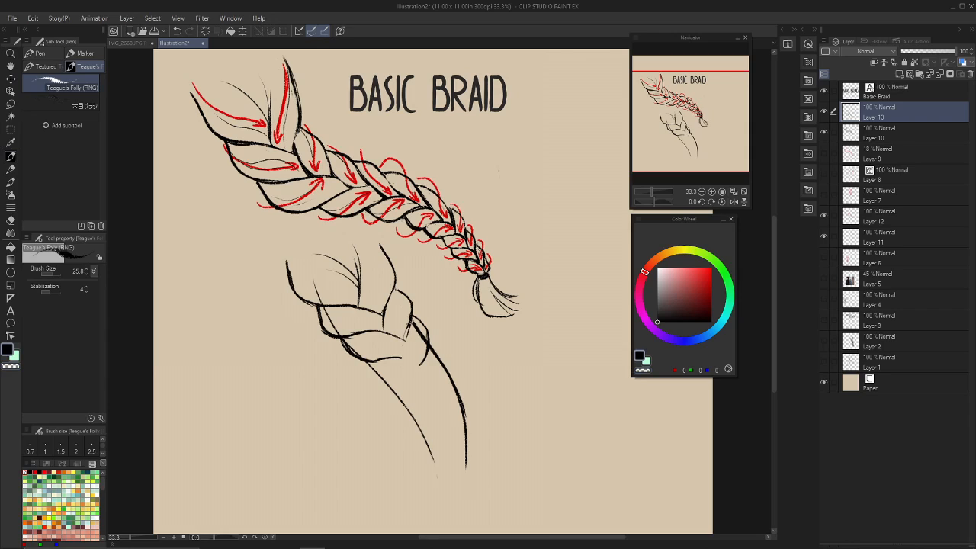
{"action": "left_click_drag", "start_coordinate": [410, 324], "coordinate": [401, 365]}
{"action": "key", "text": "c"}
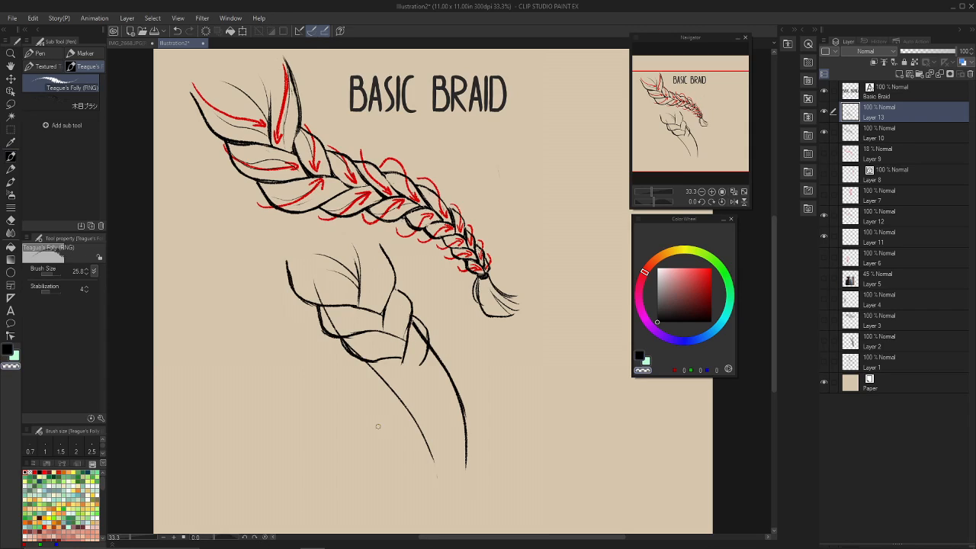
{"action": "left_click_drag", "start_coordinate": [422, 331], "coordinate": [420, 367]}
Redraw the second left strand's short inner edge and extend the third right strand's lower tip.
{"action": "key", "text": "c"}
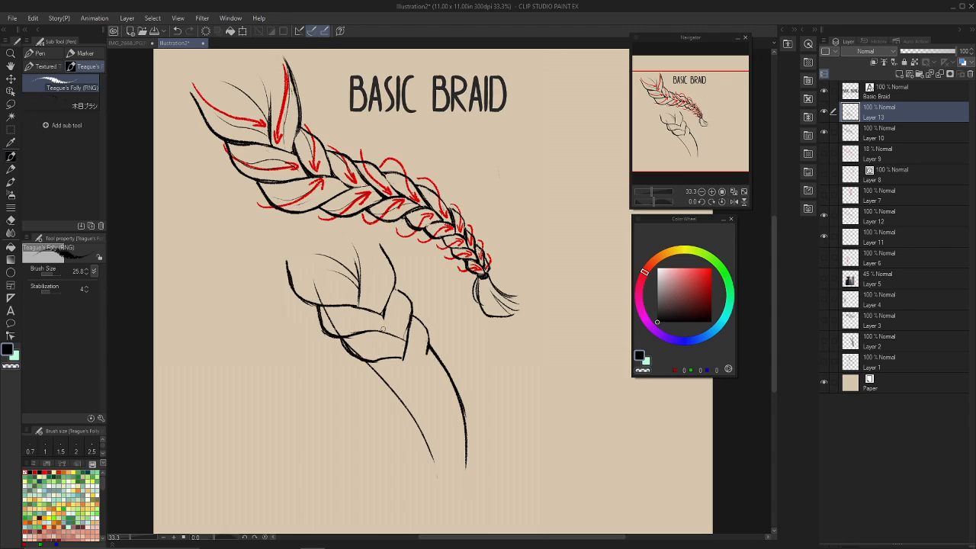
{"action": "left_click_drag", "start_coordinate": [386, 307], "coordinate": [384, 330]}
{"action": "key", "text": "c"}
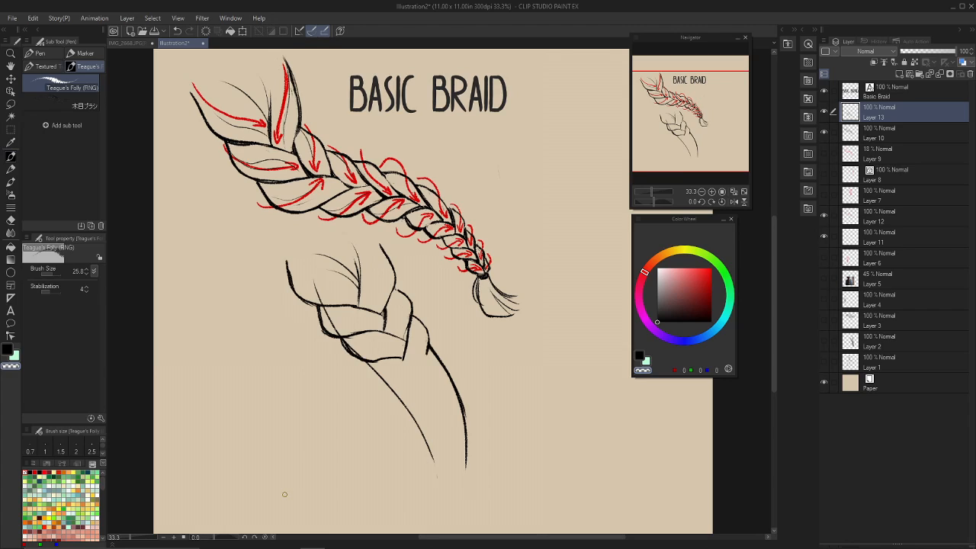
{"action": "key", "text": "c"}
{"action": "left_click_drag", "start_coordinate": [428, 336], "coordinate": [423, 362]}
{"action": "key", "text": "ctrl+z"}
{"action": "key", "text": "c"}
Draw the fourth left strand's rounded outline and strengthen its upper edge where it meets the third right strand.
{"action": "key", "text": "c"}
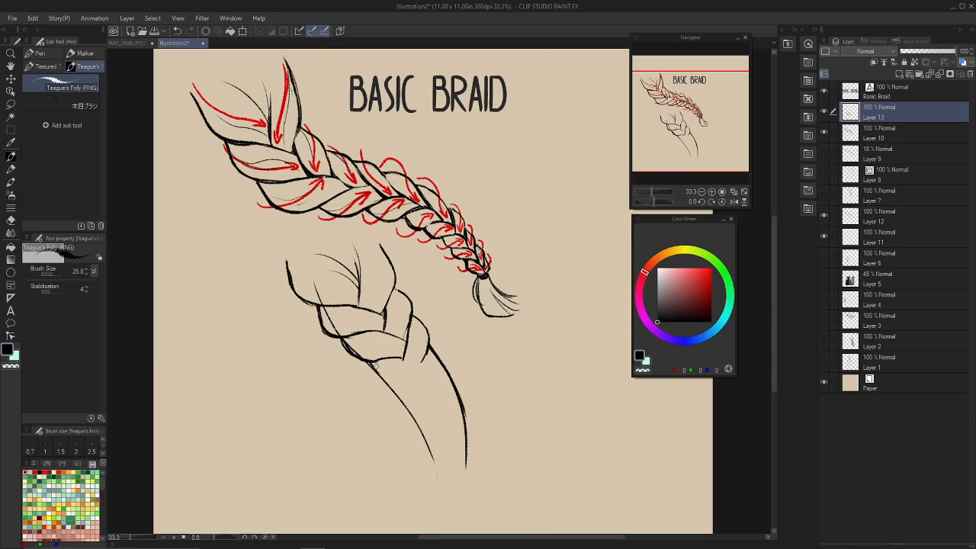
{"action": "mouse_move", "coordinate": [374, 362]}
{"action": "left_mouse_down"}
{"action": "mouse_move", "coordinate": [383, 379]}
{"action": "mouse_move", "coordinate": [417, 386]}
{"action": "mouse_move", "coordinate": [425, 367]}
{"action": "left_mouse_up"}
{"action": "key", "text": "ctrl+z"}
{"action": "key", "text": "ctrl+z"}
{"action": "key", "text": "ctrl+z"}
{"action": "key", "text": "ctrl+z"}
{"action": "key", "text": "ctrl+z"}
{"action": "key", "text": "ctrl+z"}
{"action": "key", "text": "c"}
{"action": "mouse_move", "coordinate": [390, 362]}
{"action": "left_mouse_down"}
{"action": "mouse_move", "coordinate": [425, 373]}
{"action": "mouse_move", "coordinate": [422, 365]}
{"action": "left_mouse_up"}
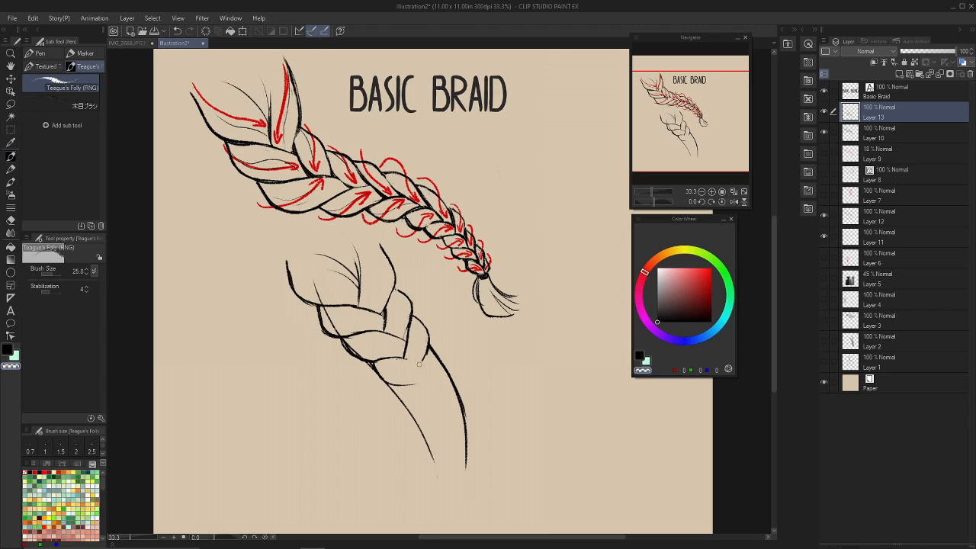
{"action": "key", "text": "c"}
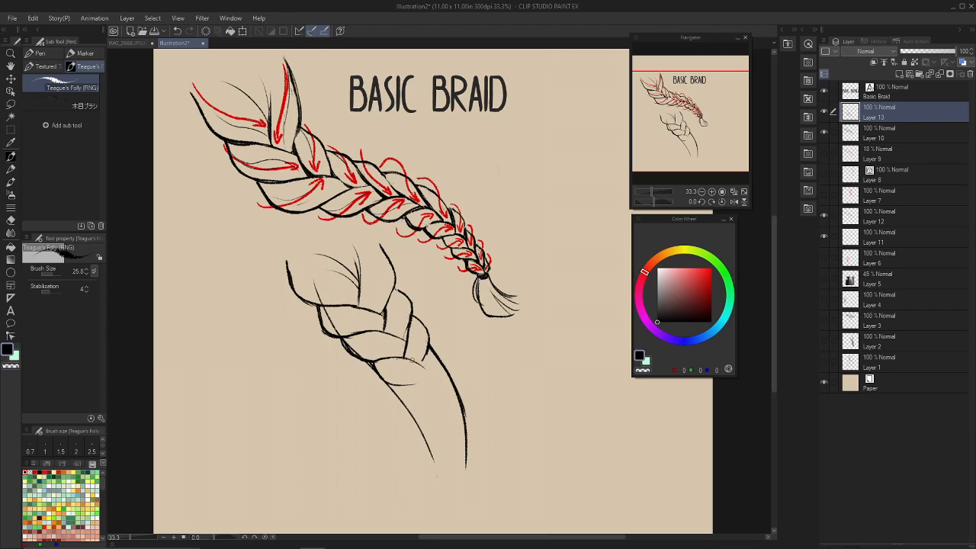
{"action": "left_click_drag", "start_coordinate": [404, 357], "coordinate": [424, 369]}
{"action": "mouse_move", "coordinate": [406, 359]}
{"action": "left_mouse_down"}
{"action": "mouse_move", "coordinate": [410, 331]}
{"action": "mouse_move", "coordinate": [403, 343]}
{"action": "left_mouse_up"}
{"action": "key", "text": "c"}
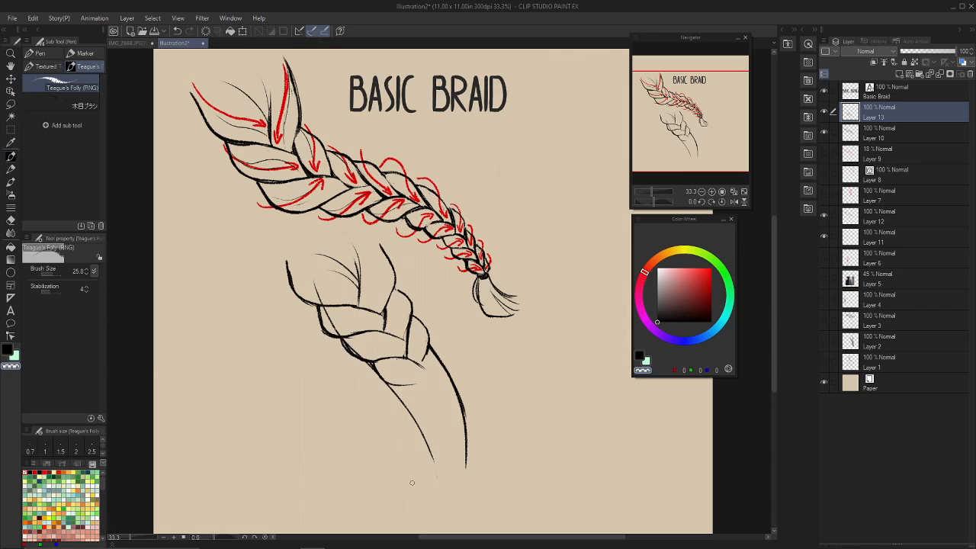
{"action": "key", "text": "c"}
{"action": "left_click_drag", "start_coordinate": [351, 308], "coordinate": [381, 314]}
{"action": "key", "text": "ctrl+z"}
{"action": "key", "text": "c"}
{"action": "mouse_move", "coordinate": [335, 249]}
{"action": "left_mouse_down"}
{"action": "mouse_move", "coordinate": [382, 306]}
{"action": "mouse_move", "coordinate": [451, 442]}
{"action": "left_mouse_up"}
{"action": "key", "text": "ctrl+z"}
{"action": "key", "text": "c"}
{"action": "left_click_drag", "start_coordinate": [336, 249], "coordinate": [451, 434]}
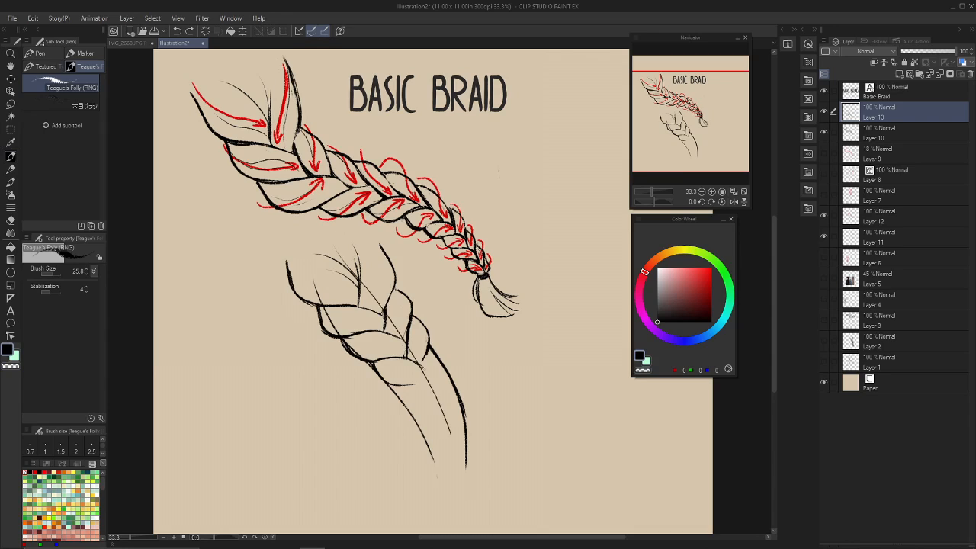
{"action": "key", "text": "ctrl+z"}
{"action": "key", "text": "c"}
{"action": "left_click_drag", "start_coordinate": [428, 341], "coordinate": [453, 469]}
{"action": "key", "text": "ctrl+z"}
Draw the fourth right strand's outline and inner crossing edge below the third right strand, and erase overlapping lines inside it.
{"action": "key", "text": "c"}
{"action": "left_click_drag", "start_coordinate": [428, 344], "coordinate": [438, 368]}
{"action": "left_click_drag", "start_coordinate": [433, 345], "coordinate": [444, 369]}
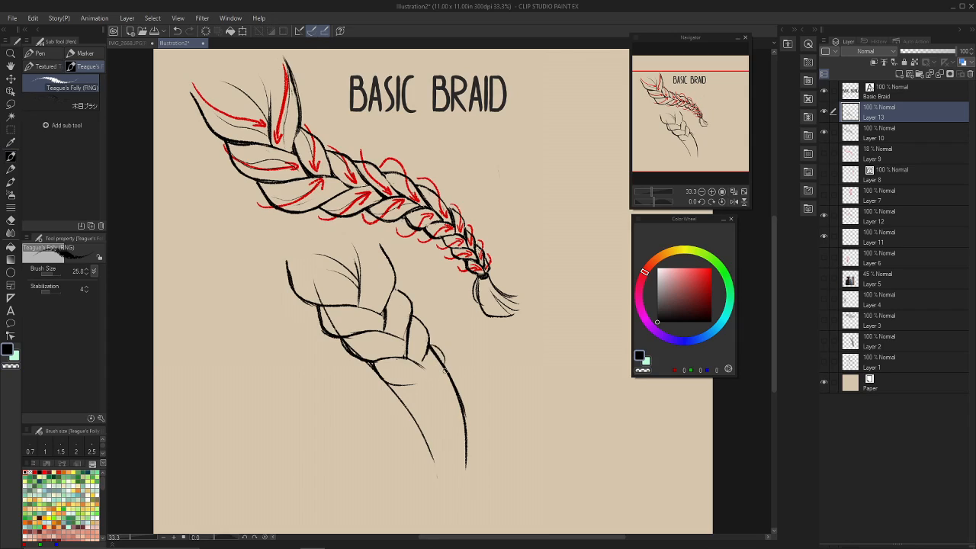
{"action": "key", "text": "ctrl+z"}
{"action": "mouse_move", "coordinate": [429, 340]}
{"action": "left_mouse_down"}
{"action": "mouse_move", "coordinate": [439, 369]}
{"action": "mouse_move", "coordinate": [418, 380]}
{"action": "left_mouse_up"}
{"action": "key", "text": "c"}
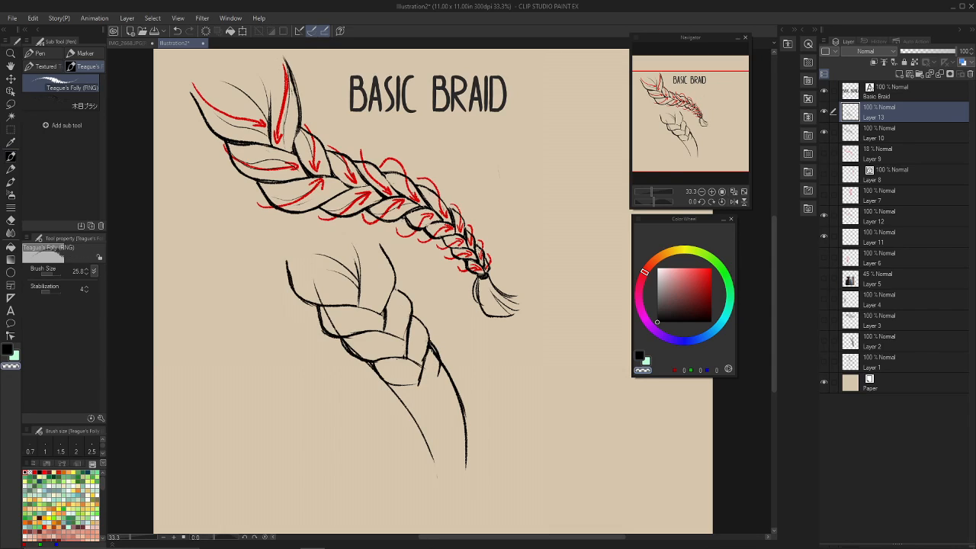
{"action": "mouse_move", "coordinate": [432, 347]}
{"action": "left_mouse_down"}
{"action": "mouse_move", "coordinate": [434, 361]}
{"action": "mouse_move", "coordinate": [420, 368]}
{"action": "left_mouse_up"}
{"action": "key", "text": "c"}
Draw the fifth left strand's rounded outline below the fourth and erase the left guide line running through it.
{"action": "mouse_move", "coordinate": [418, 382]}
{"action": "left_mouse_down"}
{"action": "mouse_move", "coordinate": [429, 348]}
{"action": "mouse_move", "coordinate": [419, 380]}
{"action": "mouse_move", "coordinate": [399, 392]}
{"action": "mouse_move", "coordinate": [405, 409]}
{"action": "mouse_move", "coordinate": [448, 411]}
{"action": "mouse_move", "coordinate": [429, 417]}
{"action": "left_mouse_up"}
{"action": "key", "text": "c"}
{"action": "key", "text": "c"}
{"action": "key", "text": "ctrl+z"}
{"action": "key", "text": "ctrl+z"}
{"action": "key", "text": "ctrl+z"}
Clean up the tip of the fourth right strand where it crosses the fourth left strand by erasing overlaps and redrawing the edge.
{"action": "key", "text": "c"}
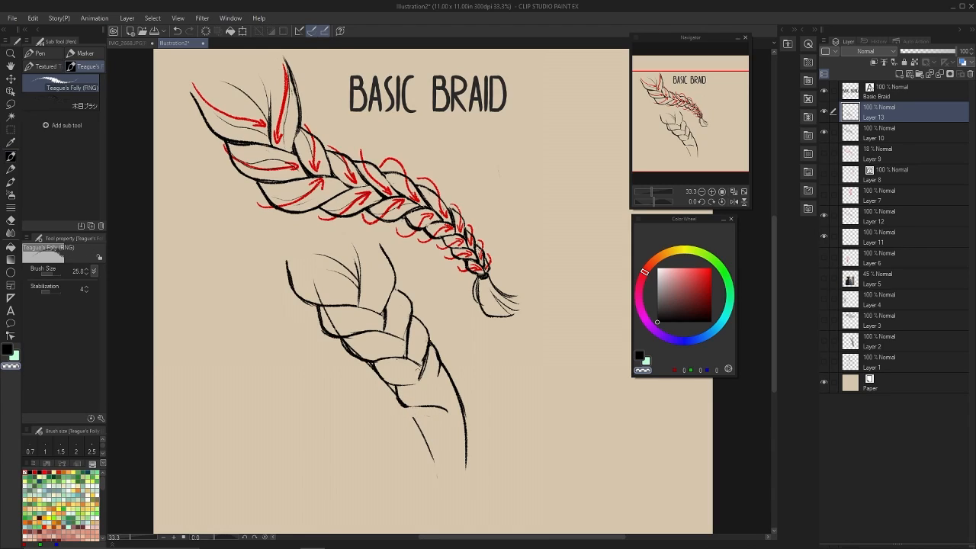
{"action": "key", "text": "c"}
{"action": "mouse_move", "coordinate": [420, 367]}
{"action": "left_mouse_down"}
{"action": "mouse_move", "coordinate": [417, 380]}
{"action": "mouse_move", "coordinate": [447, 384]}
{"action": "mouse_move", "coordinate": [422, 381]}
{"action": "mouse_move", "coordinate": [421, 364]}
{"action": "left_mouse_up"}
Erase the overshooting end of the fifth left strand's lower line and draw the fifth right strand's inner edge across it.
{"action": "key", "text": "c"}
{"action": "key", "text": "c"}
{"action": "key", "text": "c"}
{"action": "key", "text": "c"}
{"action": "key", "text": "c"}
{"action": "key", "text": "c"}
{"action": "key", "text": "c"}
{"action": "left_click_drag", "start_coordinate": [450, 412], "coordinate": [444, 409]}
{"action": "key", "text": "c"}
{"action": "key", "text": "c"}
{"action": "key", "text": "c"}
{"action": "mouse_move", "coordinate": [443, 363]}
{"action": "left_mouse_down"}
{"action": "mouse_move", "coordinate": [449, 404]}
{"action": "mouse_move", "coordinate": [436, 409]}
{"action": "left_mouse_up"}
{"action": "key", "text": "c"}
{"action": "key", "text": "c"}
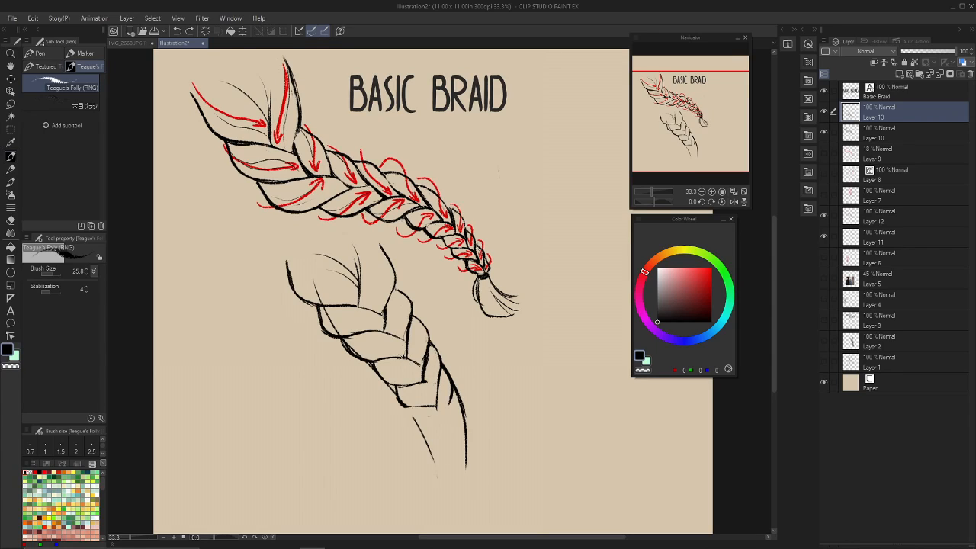
Thicken the inner edge of the third right strand and define the upper edge of the fifth left strand.
{"action": "left_click_drag", "start_coordinate": [401, 358], "coordinate": [421, 364]}
{"action": "key", "text": "ctrl+z"}
{"action": "key", "text": "ctrl+z"}
{"action": "key", "text": "ctrl+z"}
{"action": "key", "text": "c"}
{"action": "key", "text": "c"}
{"action": "left_click_drag", "start_coordinate": [406, 357], "coordinate": [409, 330]}
{"action": "left_click_drag", "start_coordinate": [419, 385], "coordinate": [433, 384]}
{"action": "key", "text": "c"}
Try out the fifth right strand's lower edge and draw the sixth left strand's outline beneath the fifth.
{"action": "left_click_drag", "start_coordinate": [453, 383], "coordinate": [440, 409]}
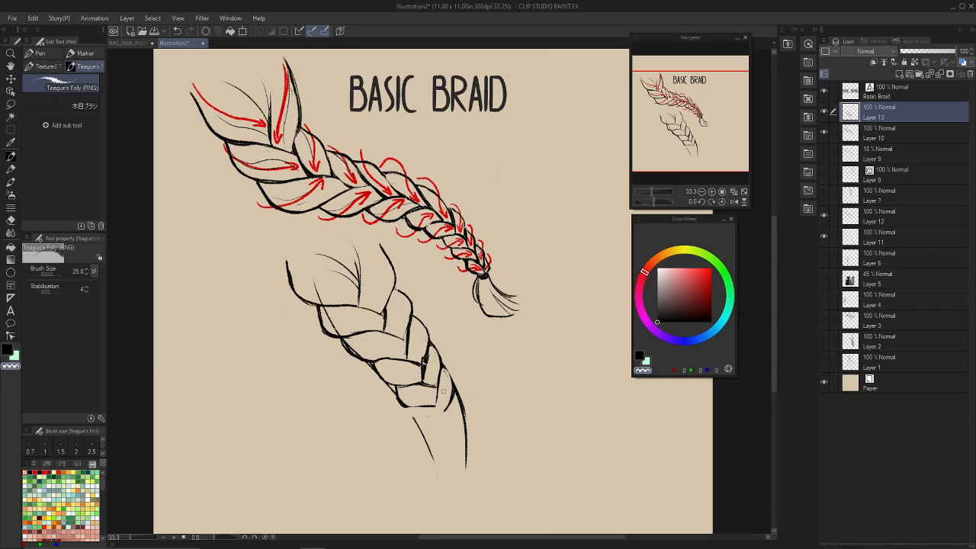
{"action": "key", "text": "c"}
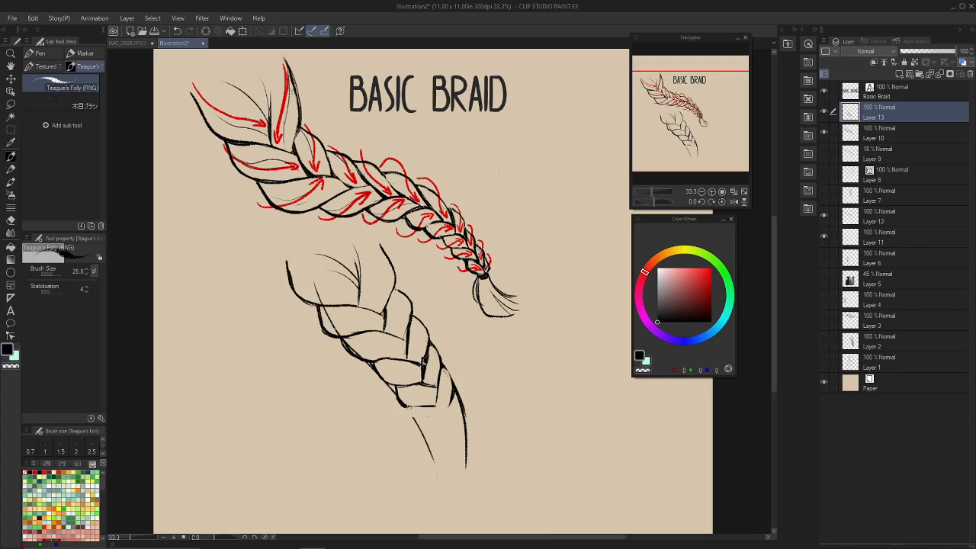
{"action": "key", "text": "ctrl+z"}
{"action": "key", "text": "ctrl+z"}
{"action": "left_click_drag", "start_coordinate": [411, 412], "coordinate": [451, 425]}
{"action": "key", "text": "ctrl+z"}
Draw the sixth right strand's edges and continue the narrowing braid with the next segment's line below it.
{"action": "key", "text": "ctrl+z"}
{"action": "left_click_drag", "start_coordinate": [429, 405], "coordinate": [450, 411]}
{"action": "left_click_drag", "start_coordinate": [459, 401], "coordinate": [465, 422]}
{"action": "key", "text": "ctrl+z"}
{"action": "mouse_move", "coordinate": [456, 408]}
{"action": "left_mouse_down"}
{"action": "mouse_move", "coordinate": [464, 437]}
{"action": "mouse_move", "coordinate": [458, 429]}
{"action": "left_mouse_up"}
{"action": "key", "text": "ctrl+z"}
Refine the small lower strands' outlines and erase the overlapping lines inside them.
{"action": "key", "text": "ctrl+z"}
{"action": "key", "text": "c"}
{"action": "left_click_drag", "start_coordinate": [452, 427], "coordinate": [450, 423]}
{"action": "key", "text": "c"}
{"action": "key", "text": "ctrl+z"}
{"action": "mouse_move", "coordinate": [436, 409]}
{"action": "left_mouse_down"}
{"action": "mouse_move", "coordinate": [466, 439]}
{"action": "mouse_move", "coordinate": [432, 431]}
{"action": "mouse_move", "coordinate": [455, 441]}
{"action": "mouse_move", "coordinate": [468, 430]}
{"action": "mouse_move", "coordinate": [462, 447]}
{"action": "left_mouse_up"}
{"action": "key", "text": "c"}
{"action": "key", "text": "c"}
{"action": "key", "text": "c"}
{"action": "key", "text": "c"}
{"action": "key", "text": "c"}
{"action": "key", "text": "c"}
{"action": "key", "text": "c"}
{"action": "key", "text": "c"}
{"action": "key", "text": "ctrl+z"}
{"action": "key", "text": "ctrl+z"}
{"action": "key", "text": "c"}
{"action": "key", "text": "c"}
{"action": "key", "text": "ctrl+z"}
{"action": "mouse_move", "coordinate": [461, 424]}
{"action": "left_mouse_down"}
{"action": "mouse_move", "coordinate": [462, 449]}
{"action": "mouse_move", "coordinate": [461, 429]}
{"action": "left_mouse_up"}
Draw the last small alternating strands down to the braid's narrow end and erase the remaining right guide line.
{"action": "key", "text": "c"}
{"action": "key", "text": "c"}
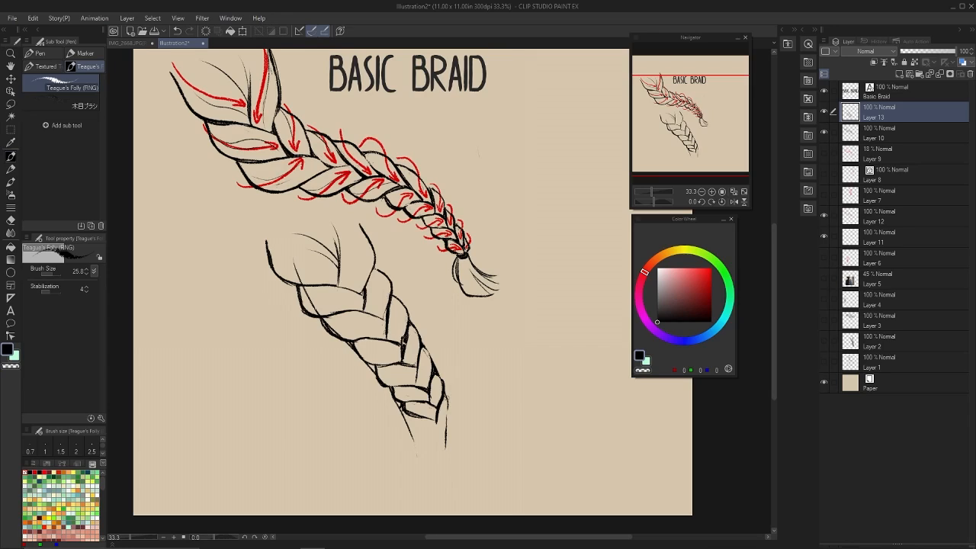
{"action": "mouse_move", "coordinate": [447, 396]}
{"action": "left_mouse_down"}
{"action": "mouse_move", "coordinate": [450, 414]}
{"action": "mouse_move", "coordinate": [414, 416]}
{"action": "mouse_move", "coordinate": [428, 431]}
{"action": "mouse_move", "coordinate": [452, 422]}
{"action": "mouse_move", "coordinate": [438, 437]}
{"action": "left_mouse_up"}
{"action": "key", "text": "c"}
{"action": "key", "text": "c"}
{"action": "key", "text": "ctrl+z"}
{"action": "key", "text": "ctrl+z"}
{"action": "key", "text": "ctrl+y"}
{"action": "key", "text": "c"}
{"action": "key", "text": "c"}
{"action": "key", "text": "ctrl+z"}
{"action": "key", "text": "c"}
{"action": "key", "text": "c"}
{"action": "key", "text": "ctrl+z"}
{"action": "key", "text": "c"}
{"action": "key", "text": "c"}
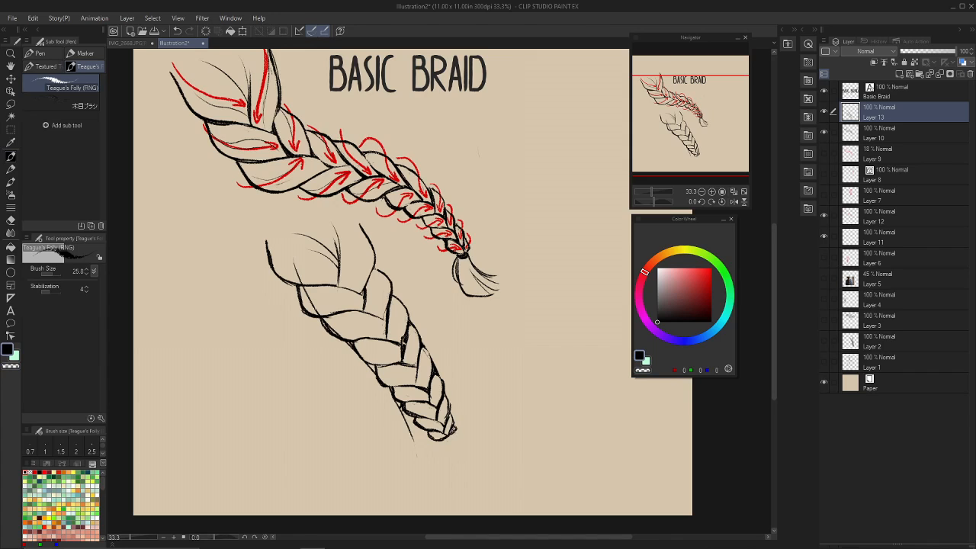
Add a dark hair tie with one tail line below the braid and erase the leftover left guide line.
{"action": "left_click_drag", "start_coordinate": [447, 439], "coordinate": [445, 482]}
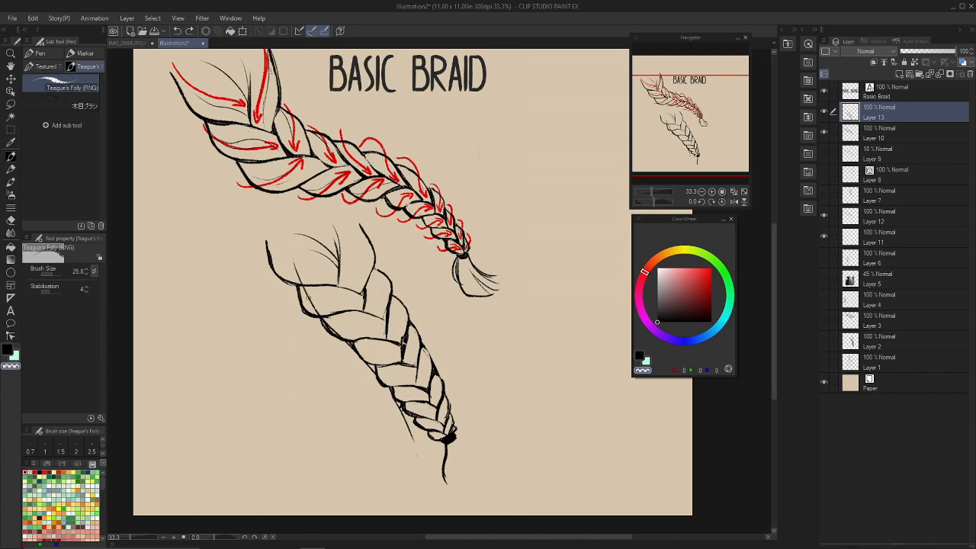
{"action": "left_click_drag", "start_coordinate": [321, 312], "coordinate": [314, 310]}
{"action": "mouse_move", "coordinate": [368, 325]}
{"action": "left_mouse_down"}
{"action": "mouse_move", "coordinate": [402, 315]}
{"action": "mouse_move", "coordinate": [418, 325]}
{"action": "left_mouse_up"}
{"action": "left_click_drag", "start_coordinate": [450, 361], "coordinate": [421, 369]}
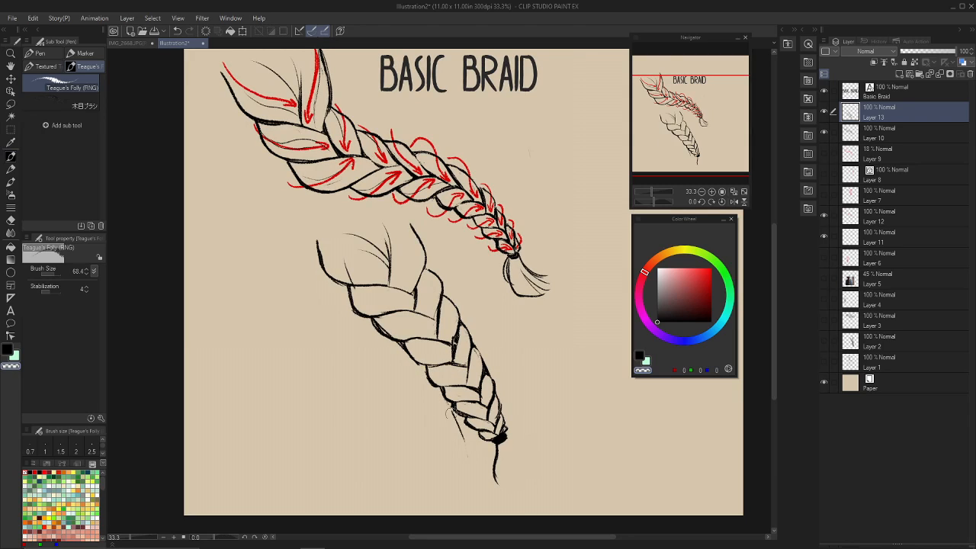
{"action": "left_click_drag", "start_coordinate": [449, 409], "coordinate": [460, 443]}
{"action": "left_click_drag", "start_coordinate": [521, 325], "coordinate": [518, 328]}
{"action": "left_click_drag", "start_coordinate": [394, 364], "coordinate": [395, 357]}
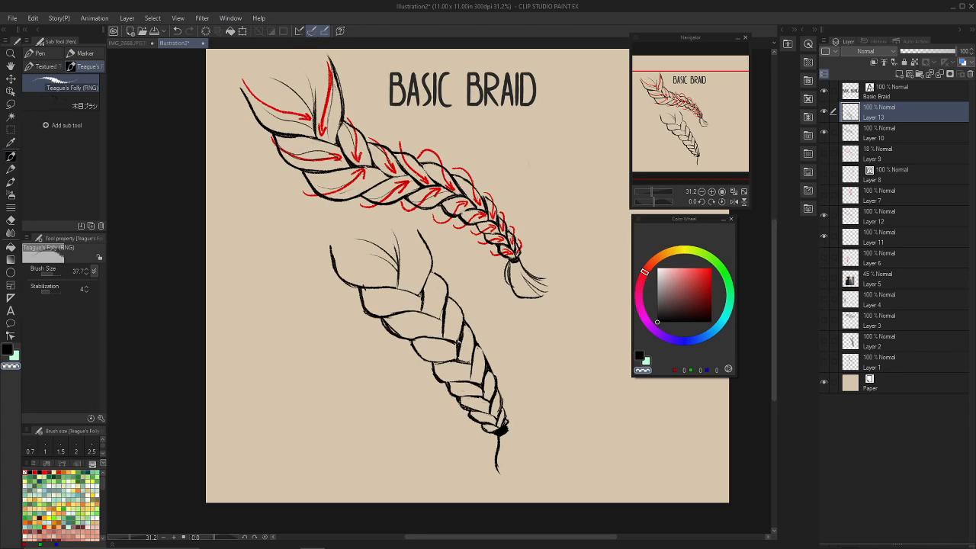
Start a mesh transformation on the new braid and pull its lower-right grid points inward to bend the tip left.
{"action": "left_click", "coordinate": [33, 19]}
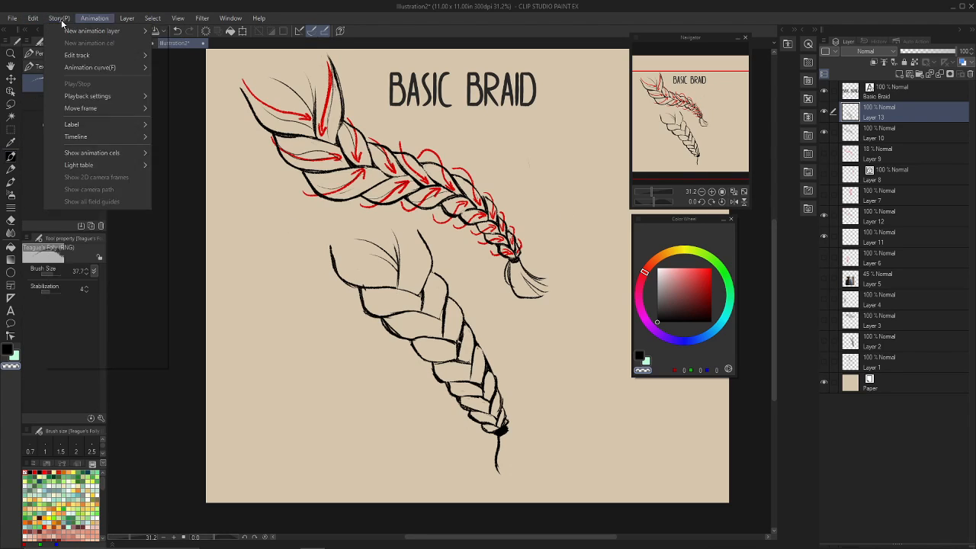
{"action": "mouse_move", "coordinate": [159, 274]}
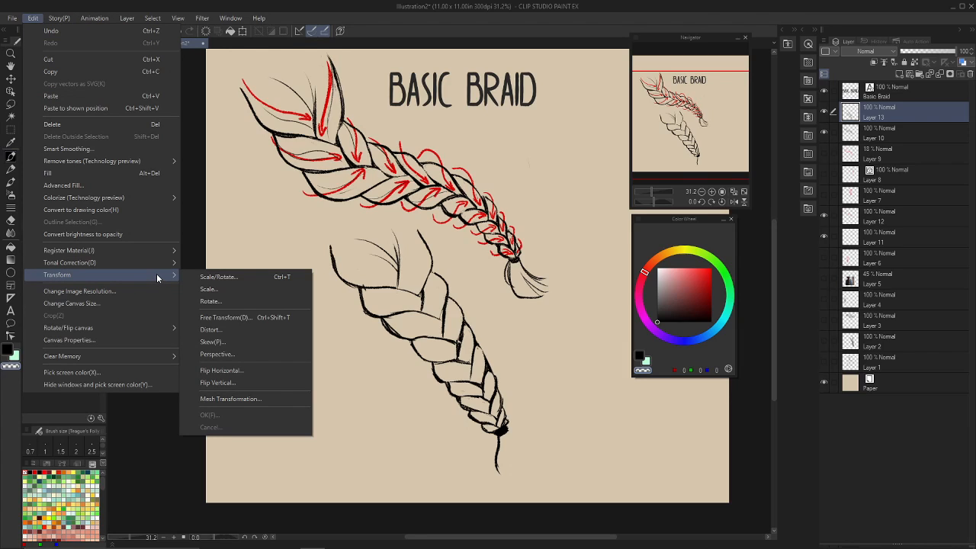
{"action": "left_click", "coordinate": [269, 399]}
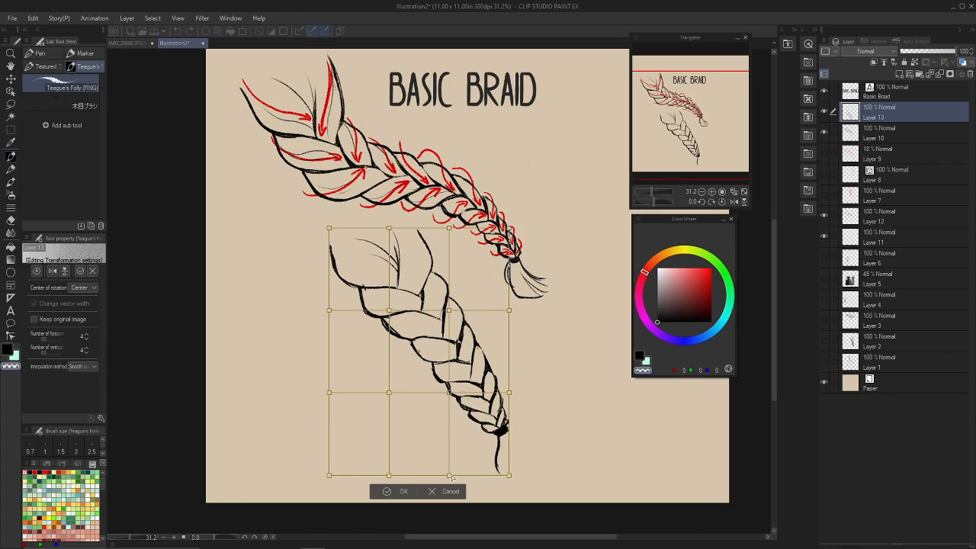
{"action": "left_click_drag", "start_coordinate": [448, 475], "coordinate": [429, 474]}
{"action": "left_click_drag", "start_coordinate": [510, 475], "coordinate": [482, 481]}
{"action": "left_click_drag", "start_coordinate": [510, 393], "coordinate": [491, 401]}
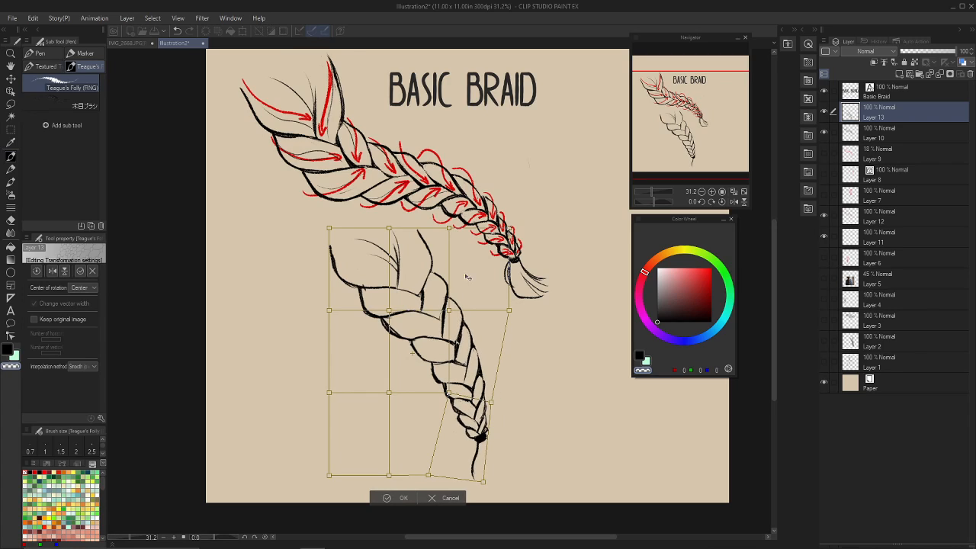
Pull the mesh's upper-left corner outward and shift the surrounding grid points to curve the braid's upper and middle sections.
{"action": "left_click_drag", "start_coordinate": [330, 228], "coordinate": [317, 207]}
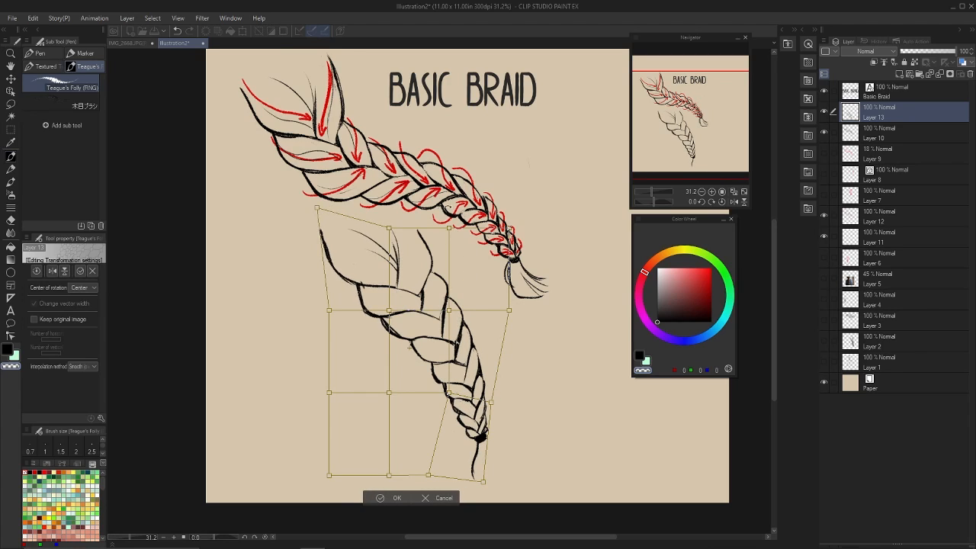
{"action": "left_click_drag", "start_coordinate": [329, 311], "coordinate": [338, 306]}
{"action": "left_click_drag", "start_coordinate": [388, 393], "coordinate": [398, 379]}
{"action": "left_click_drag", "start_coordinate": [389, 311], "coordinate": [385, 303]}
{"action": "left_click_drag", "start_coordinate": [448, 310], "coordinate": [448, 313]}
{"action": "left_click_drag", "start_coordinate": [510, 310], "coordinate": [501, 311]}
{"action": "left_click_drag", "start_coordinate": [386, 304], "coordinate": [387, 309]}
{"action": "left_click_drag", "start_coordinate": [285, 405], "coordinate": [283, 400]}
{"action": "left_click_drag", "start_coordinate": [322, 204], "coordinate": [320, 216]}
{"action": "left_click_drag", "start_coordinate": [489, 407], "coordinate": [488, 407]}
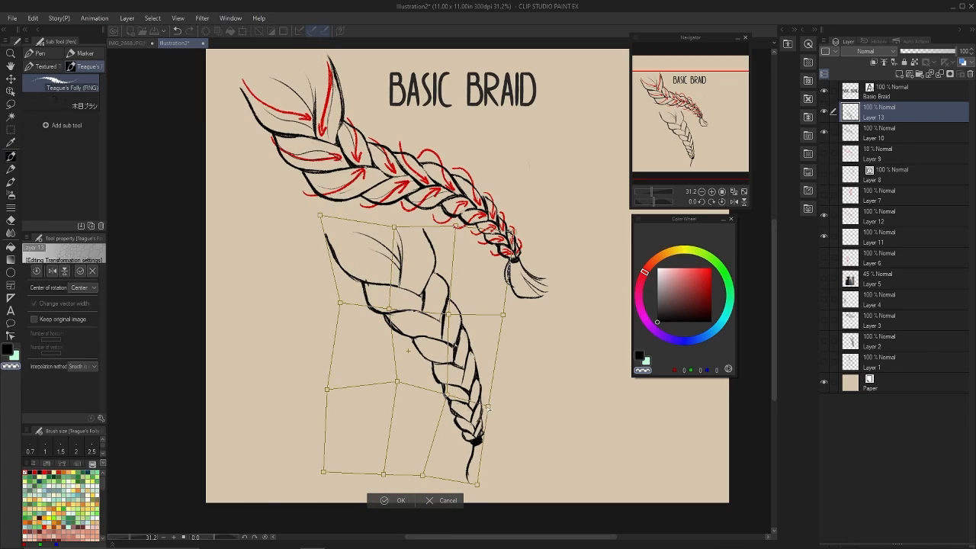
Nudge the central and lower-right mesh points to curve the braid tip further left, and apply the transformation.
{"action": "left_click_drag", "start_coordinate": [478, 485], "coordinate": [473, 486]}
{"action": "mouse_move", "coordinate": [389, 309]}
{"action": "left_mouse_down"}
{"action": "mouse_move", "coordinate": [402, 309]}
{"action": "mouse_move", "coordinate": [342, 299]}
{"action": "mouse_move", "coordinate": [398, 302]}
{"action": "left_mouse_up"}
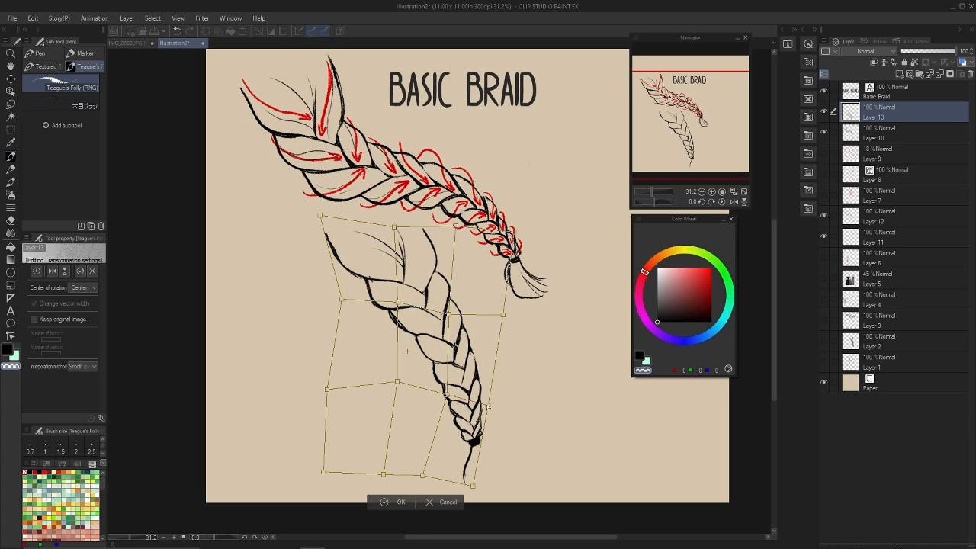
{"action": "left_click_drag", "start_coordinate": [487, 407], "coordinate": [482, 400]}
{"action": "left_click_drag", "start_coordinate": [473, 485], "coordinate": [468, 484]}
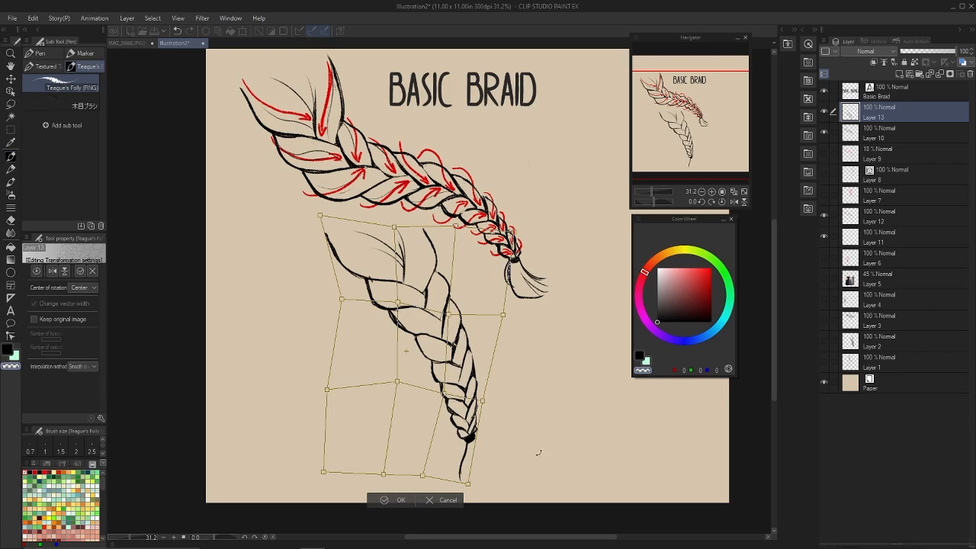
{"action": "left_click", "coordinate": [394, 501]}
{"action": "key", "text": "p"}
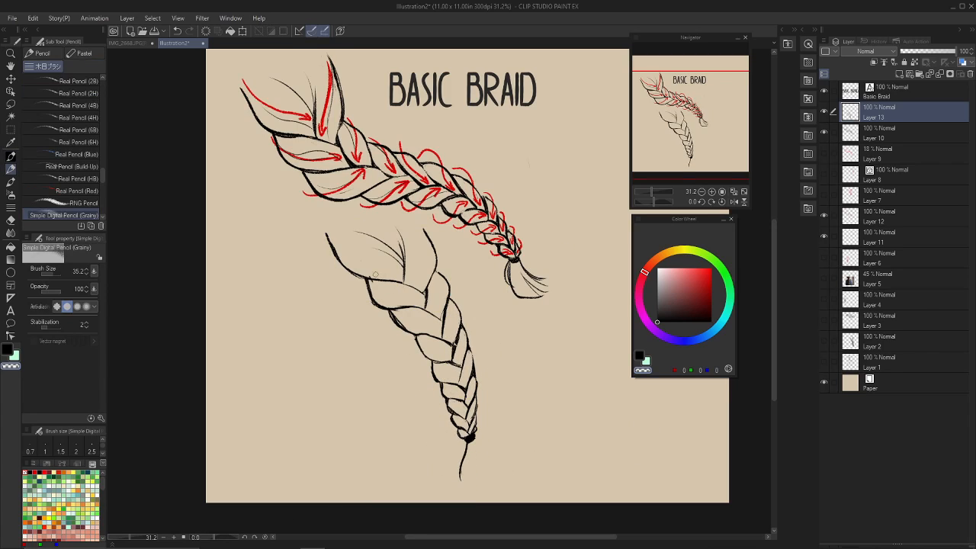
Use the Teague's Folly pen to touch up the topmost strand crossing, undoing the last strokes there.
{"action": "key", "text": "p"}
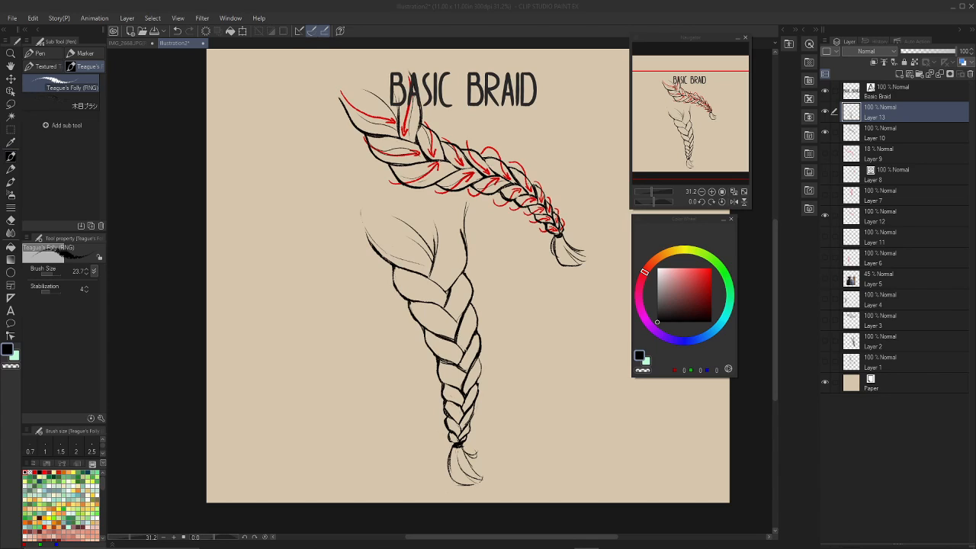
{"action": "left_click", "coordinate": [530, 122]}
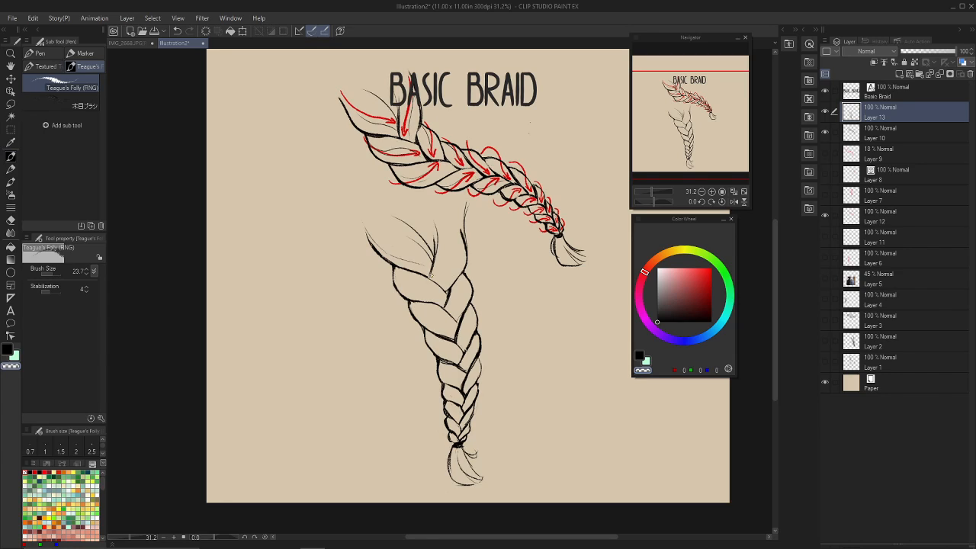
{"action": "key", "text": "c"}
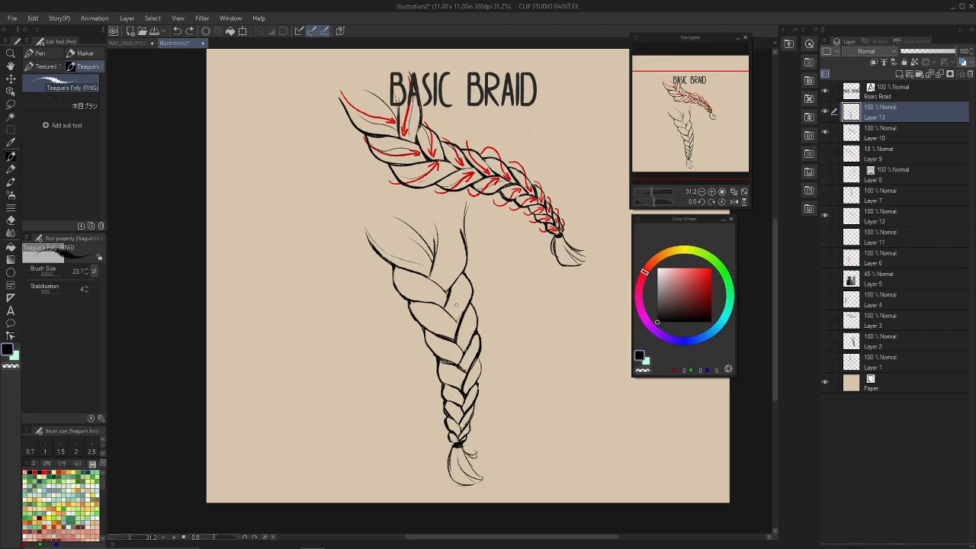
{"action": "key", "text": "c"}
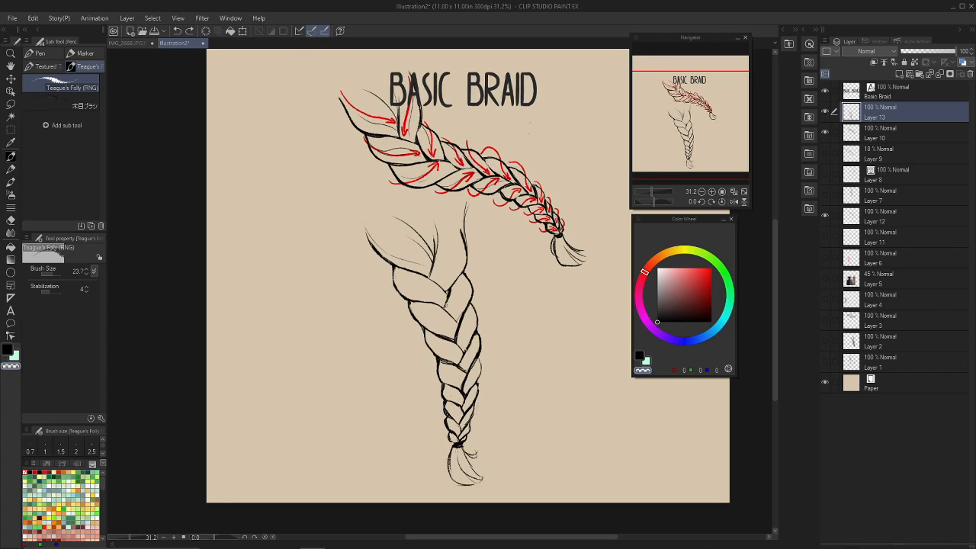
{"action": "mouse_move", "coordinate": [448, 290]}
{"action": "left_mouse_down"}
{"action": "mouse_move", "coordinate": [445, 301]}
{"action": "mouse_move", "coordinate": [435, 263]}
{"action": "left_mouse_up"}
{"action": "key", "text": "c"}
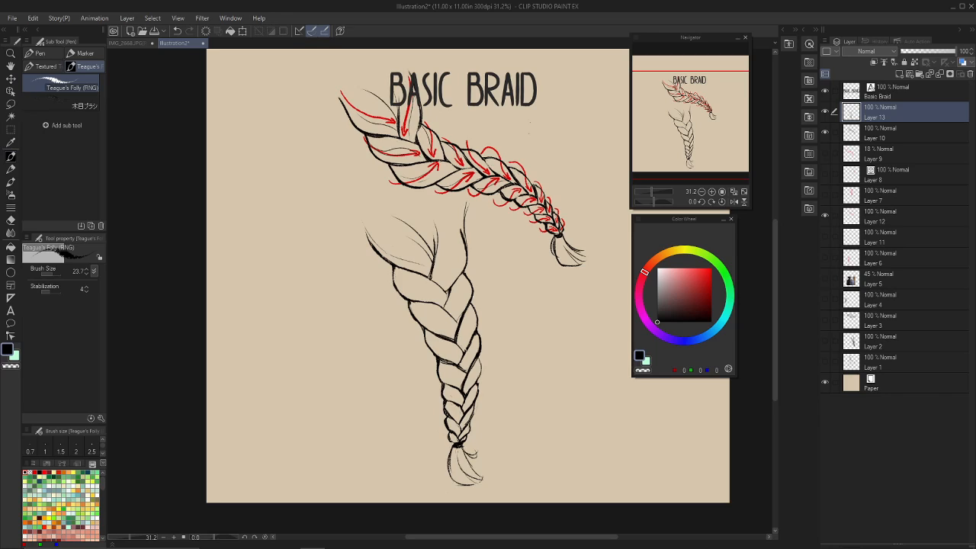
{"action": "key", "text": "ctrl+z"}
{"action": "key", "text": "ctrl+z"}
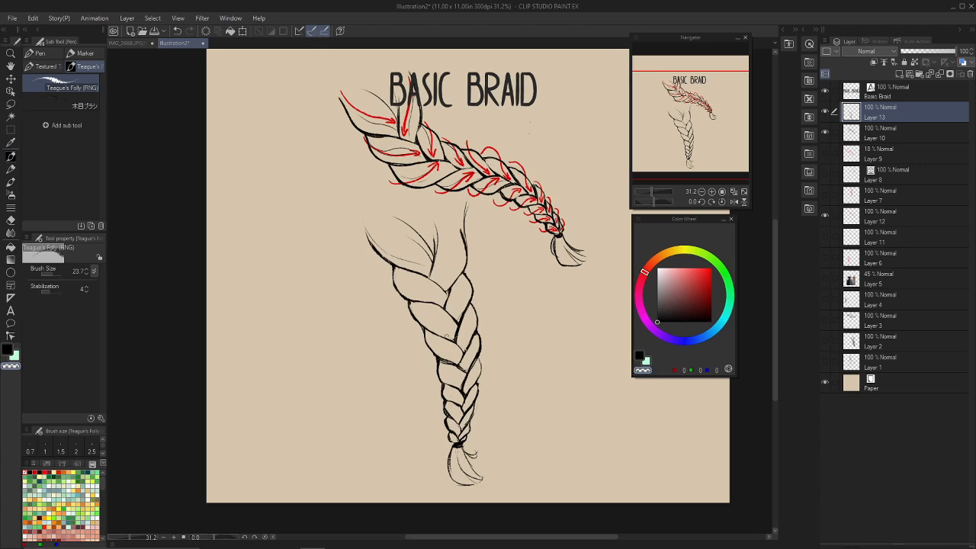
Thicken the crossing edges of the braid's second and third strand pairs and erase overlapping lines inside the strands.
{"action": "key", "text": "x"}
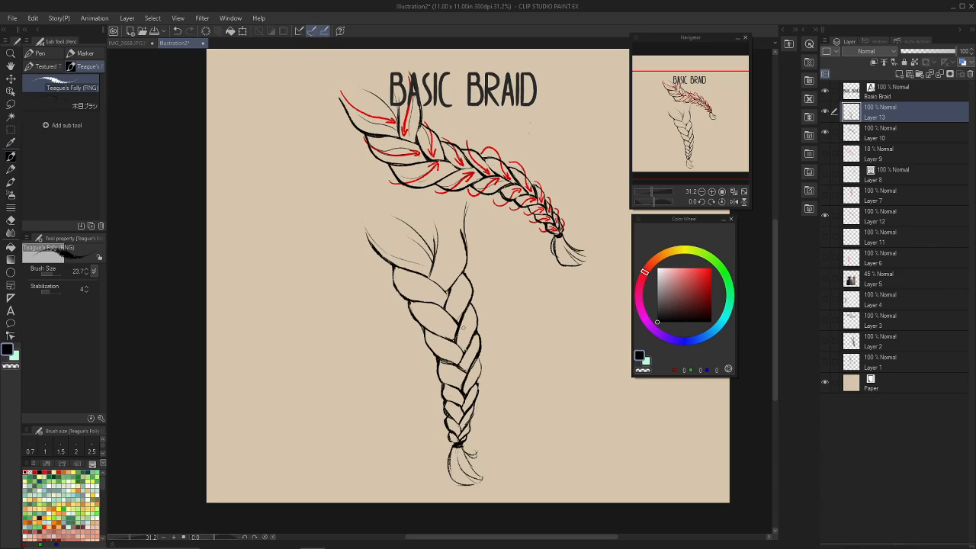
{"action": "key", "text": "c"}
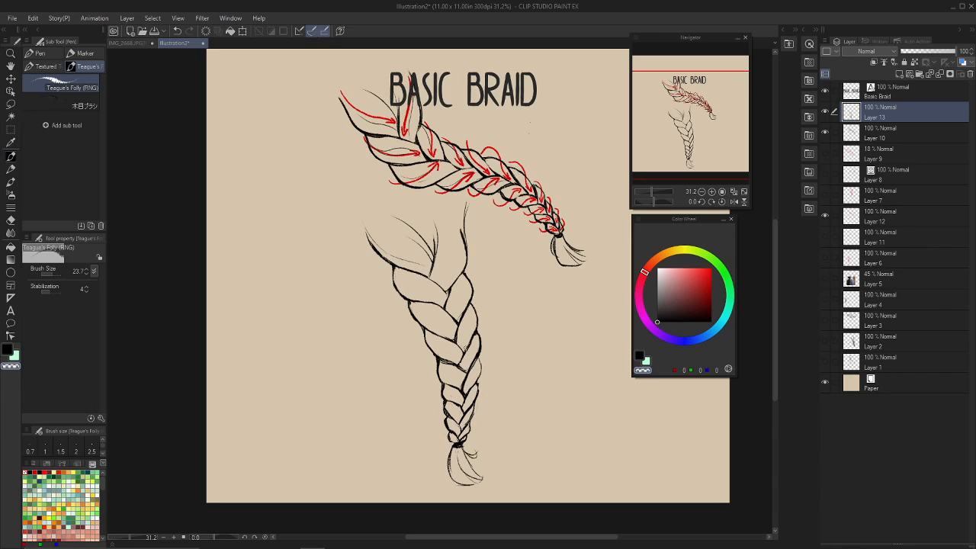
{"action": "key", "text": "c"}
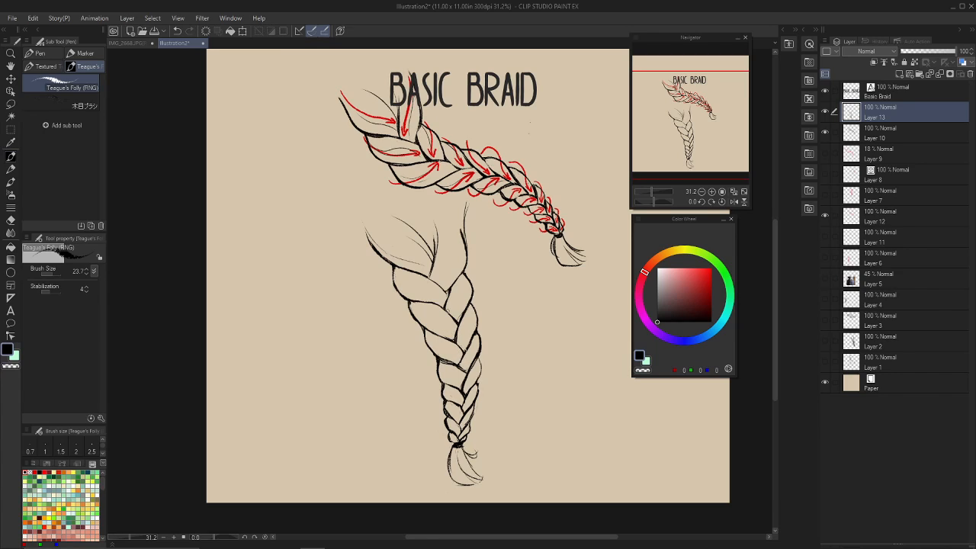
{"action": "key", "text": "c"}
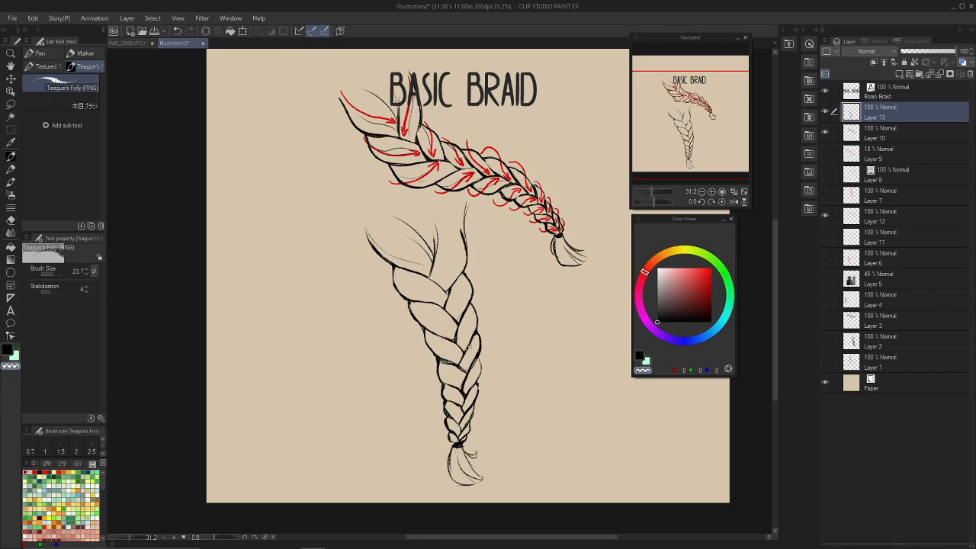
{"action": "key", "text": "c"}
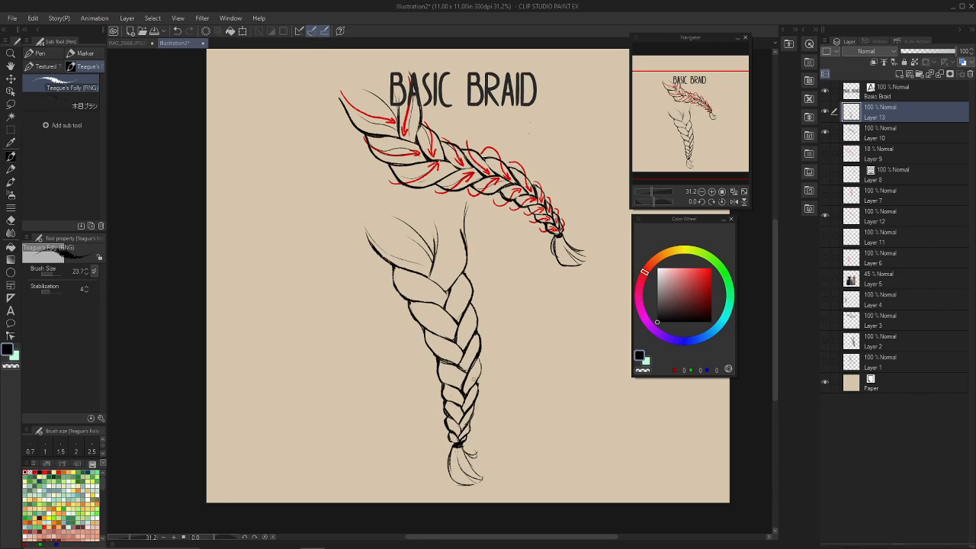
{"action": "key", "text": "c"}
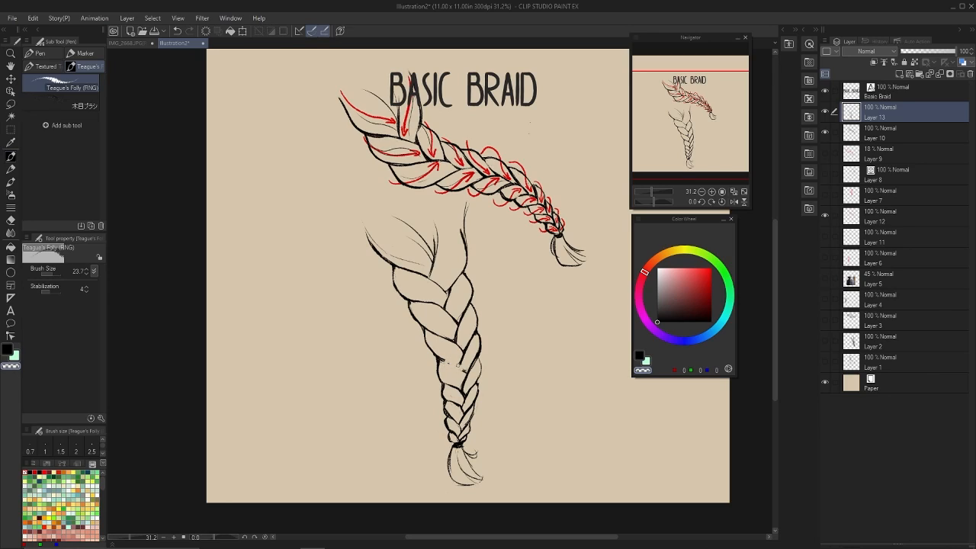
{"action": "key", "text": "c"}
{"action": "key", "text": "ctrl+z"}
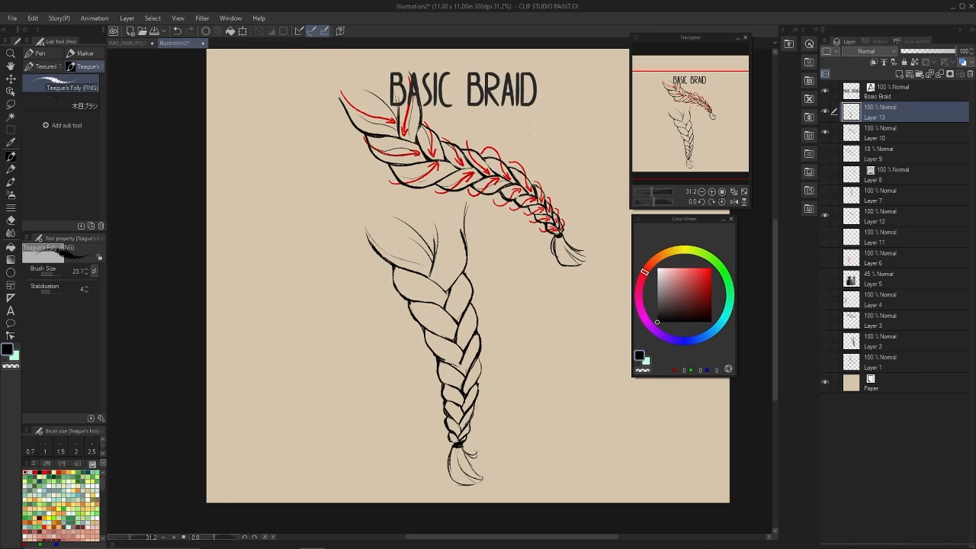
Rework the edges of the right strands in the braid's lower half, erasing stray overlaps.
{"action": "key", "text": "c"}
{"action": "key", "text": "c"}
{"action": "mouse_move", "coordinate": [474, 355]}
{"action": "left_mouse_down"}
{"action": "mouse_move", "coordinate": [477, 347]}
{"action": "mouse_move", "coordinate": [461, 360]}
{"action": "mouse_move", "coordinate": [466, 353]}
{"action": "mouse_move", "coordinate": [466, 405]}
{"action": "mouse_move", "coordinate": [464, 397]}
{"action": "left_mouse_up"}
{"action": "key", "text": "ctrl+z"}
{"action": "key", "text": "c"}
{"action": "key", "text": "c"}
Refine the lower right strands' outer contour and the small crossings toward the hair tie.
{"action": "key", "text": "c"}
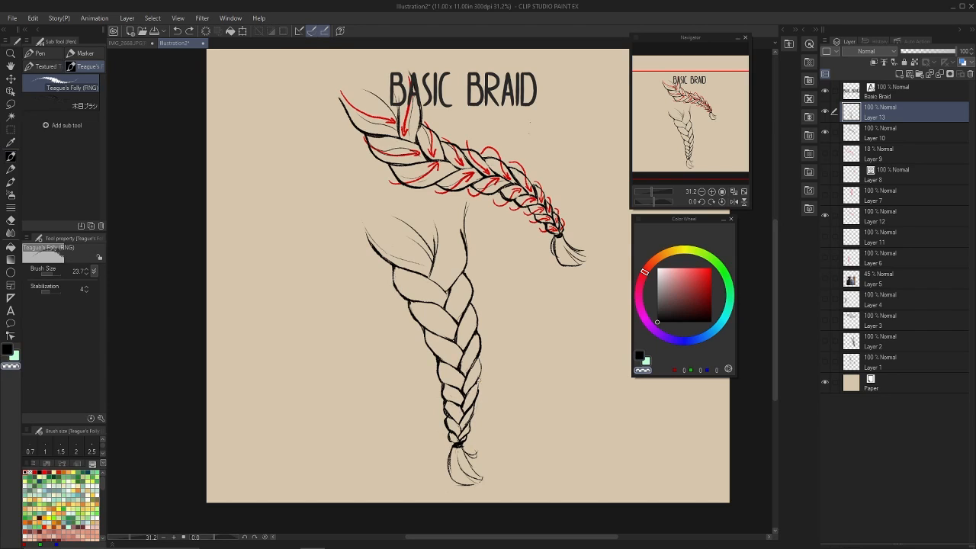
{"action": "key", "text": "c"}
{"action": "key", "text": "ctrl+z"}
{"action": "mouse_move", "coordinate": [480, 377]}
{"action": "left_mouse_down"}
{"action": "mouse_move", "coordinate": [463, 413]}
{"action": "mouse_move", "coordinate": [457, 403]}
{"action": "mouse_move", "coordinate": [463, 431]}
{"action": "left_mouse_up"}
{"action": "key", "text": "c"}
{"action": "key", "text": "c"}
{"action": "key", "text": "ctrl+z"}
{"action": "key", "text": "c"}
{"action": "key", "text": "c"}
{"action": "key", "text": "ctrl+z"}
{"action": "key", "text": "c"}
Darken the topmost strand crossing and redraw the second left strand's outer edge with a rounder curve.
{"action": "key", "text": "c"}
{"action": "key", "text": "ctrl+z"}
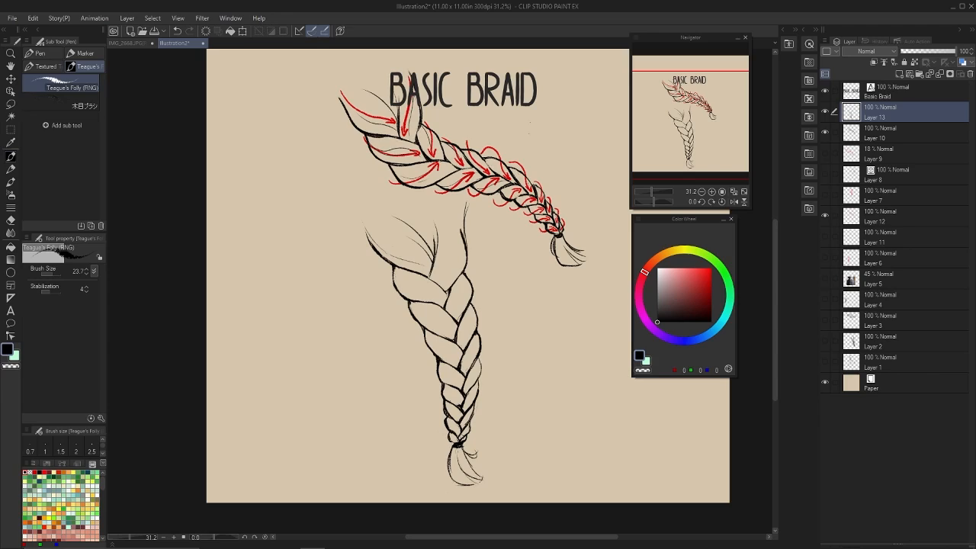
{"action": "mouse_move", "coordinate": [433, 258]}
{"action": "left_mouse_down"}
{"action": "mouse_move", "coordinate": [429, 279]}
{"action": "mouse_move", "coordinate": [447, 292]}
{"action": "left_mouse_up"}
{"action": "mouse_move", "coordinate": [435, 283]}
{"action": "left_mouse_down"}
{"action": "mouse_move", "coordinate": [447, 295]}
{"action": "mouse_move", "coordinate": [408, 308]}
{"action": "mouse_move", "coordinate": [416, 319]}
{"action": "mouse_move", "coordinate": [412, 311]}
{"action": "left_mouse_up"}
{"action": "key", "text": "ctrl+z"}
{"action": "key", "text": "ctrl+z"}
{"action": "key", "text": "c"}
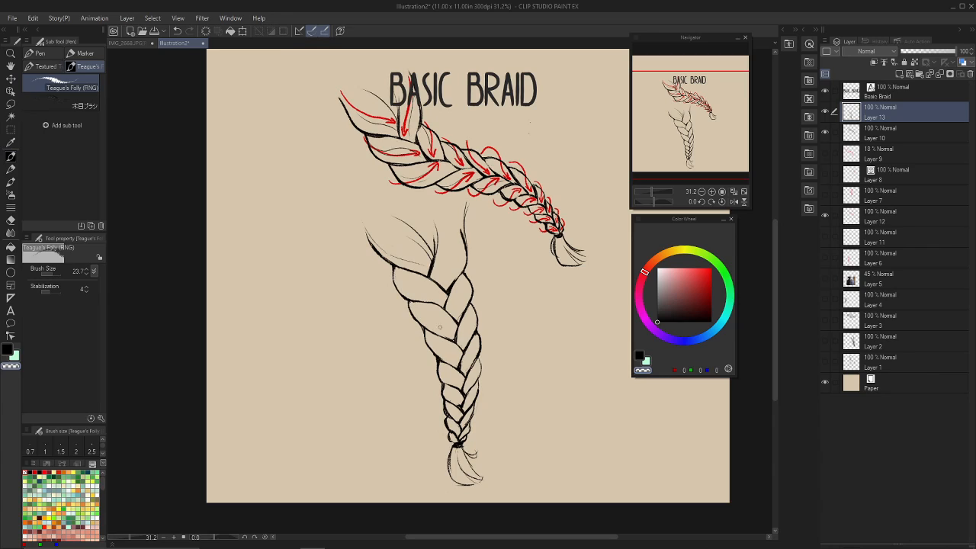
{"action": "key", "text": "c"}
{"action": "left_click_drag", "start_coordinate": [409, 304], "coordinate": [427, 330]}
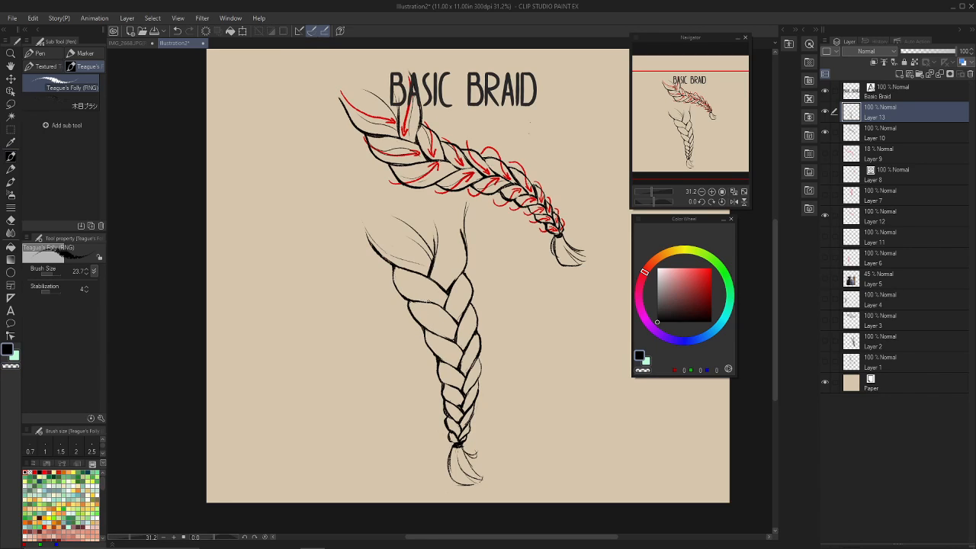
{"action": "key", "text": "c"}
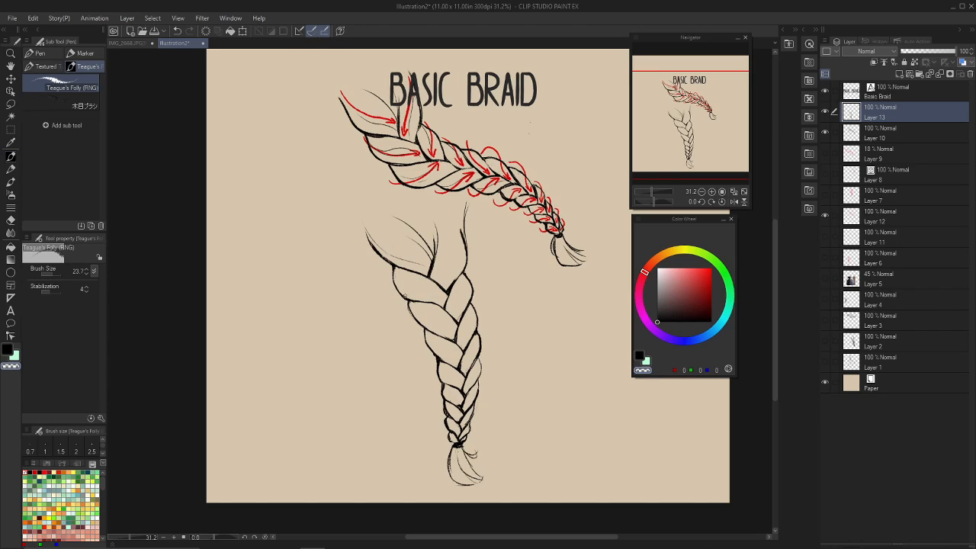
Thicken and clean up the left strand edges in the braid's middle, and rework the top right strand's outer edge.
{"action": "key", "text": "c"}
{"action": "left_click_drag", "start_coordinate": [423, 327], "coordinate": [436, 357]}
{"action": "key", "text": "c"}
{"action": "key", "text": "c"}
{"action": "left_click_drag", "start_coordinate": [437, 357], "coordinate": [455, 444]}
{"action": "left_click_drag", "start_coordinate": [370, 240], "coordinate": [403, 297]}
{"action": "key", "text": "ctrl+z"}
{"action": "key", "text": "ctrl+z"}
{"action": "left_click_drag", "start_coordinate": [472, 284], "coordinate": [474, 302]}
{"action": "mouse_move", "coordinate": [463, 231]}
{"action": "left_mouse_down"}
{"action": "mouse_move", "coordinate": [459, 279]}
{"action": "mouse_move", "coordinate": [479, 332]}
{"action": "mouse_move", "coordinate": [481, 374]}
{"action": "mouse_move", "coordinate": [450, 485]}
{"action": "left_mouse_up"}
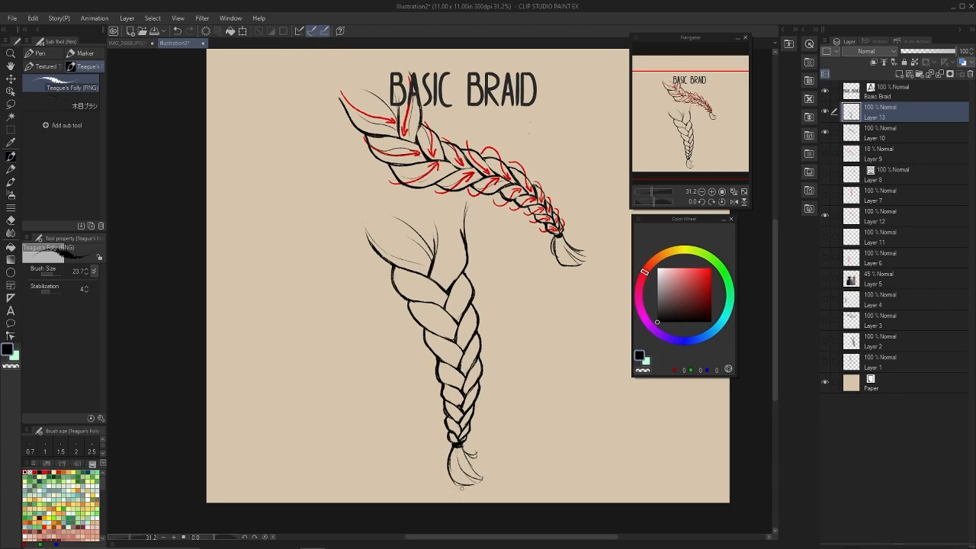
Darken the hair tail's contour below the tie, and tidy the crossing lines and loose upper right hair edge.
{"action": "mouse_move", "coordinate": [464, 450]}
{"action": "left_mouse_down"}
{"action": "mouse_move", "coordinate": [484, 477]}
{"action": "mouse_move", "coordinate": [473, 480]}
{"action": "left_mouse_up"}
{"action": "key", "text": "c"}
{"action": "key", "text": "c"}
{"action": "key", "text": "c"}
{"action": "key", "text": "c"}
{"action": "key", "text": "ctrl+z"}
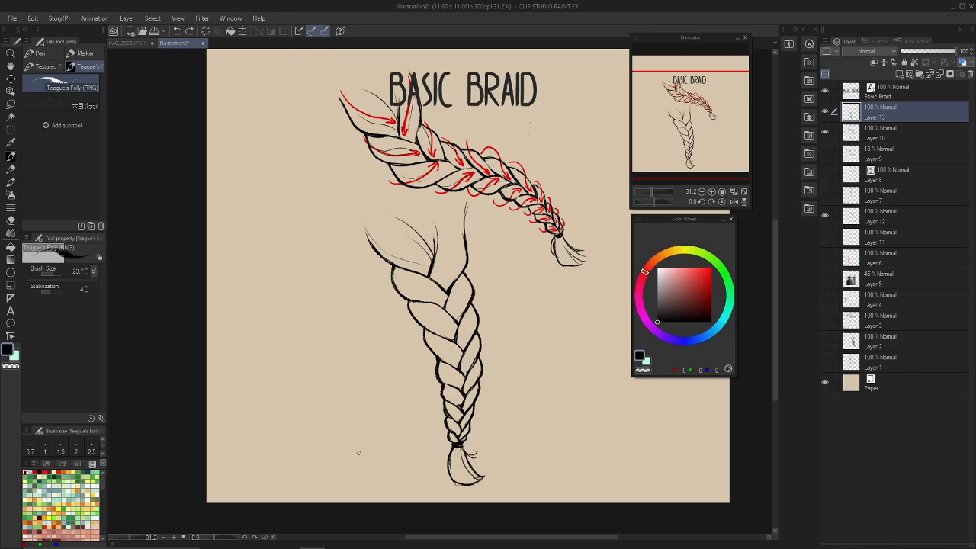
{"action": "key", "text": "c"}
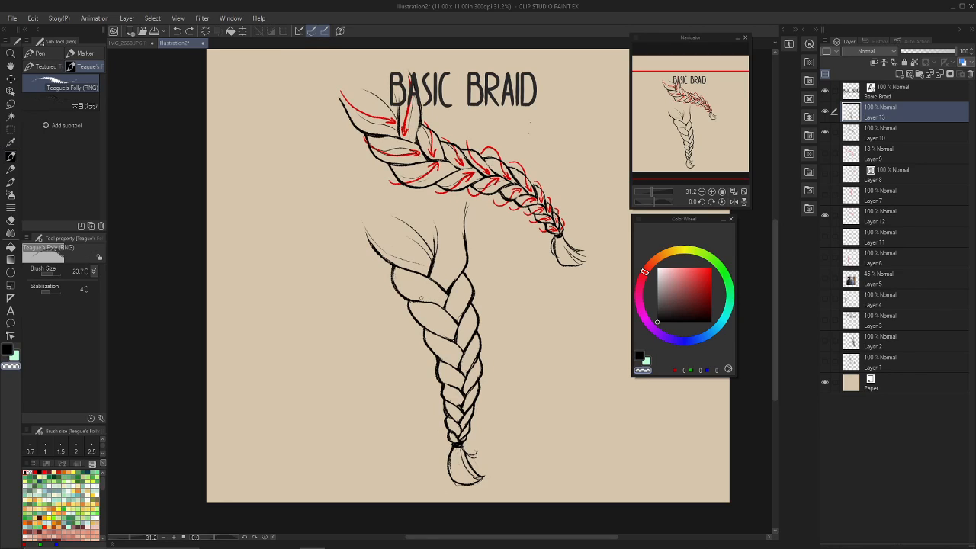
{"action": "left_click_drag", "start_coordinate": [435, 302], "coordinate": [444, 307]}
Draw thin flowing hairs along the loose upper right section down into the braid's first crossing.
{"action": "key", "text": "c"}
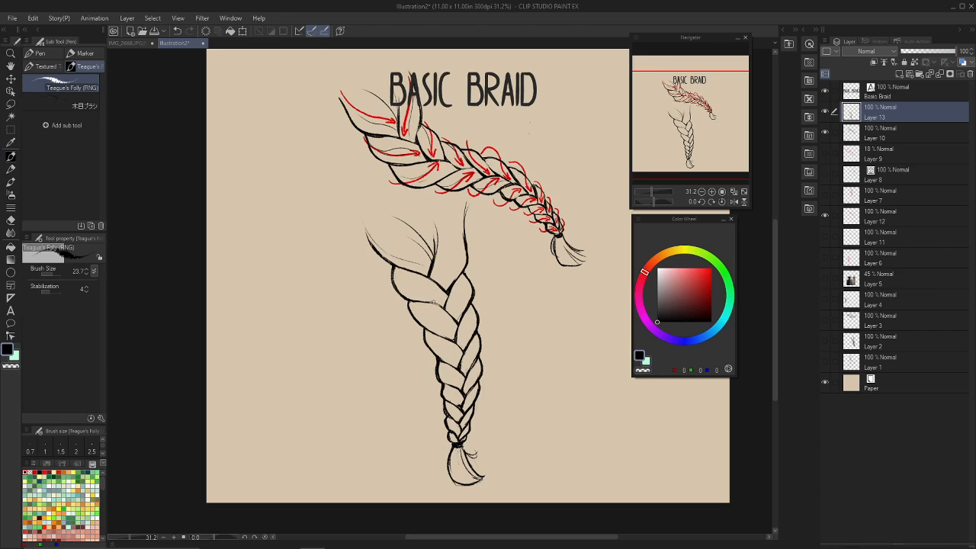
Add fine hair lines inside the braid's upper left strands where they meet the first crossing.
{"action": "left_click_drag", "start_coordinate": [426, 300], "coordinate": [442, 307]}
{"action": "key", "text": "ctrl+z"}
{"action": "mouse_move", "coordinate": [442, 291]}
{"action": "left_mouse_down"}
{"action": "mouse_move", "coordinate": [461, 251]}
{"action": "mouse_move", "coordinate": [462, 212]}
{"action": "mouse_move", "coordinate": [462, 255]}
{"action": "mouse_move", "coordinate": [435, 281]}
{"action": "left_mouse_up"}
{"action": "key", "text": "ctrl+z"}
{"action": "key", "text": "ctrl+z"}
{"action": "key", "text": "ctrl+z"}
{"action": "key", "text": "ctrl+z"}
{"action": "mouse_move", "coordinate": [465, 224]}
{"action": "left_mouse_down"}
{"action": "mouse_move", "coordinate": [463, 250]}
{"action": "mouse_move", "coordinate": [439, 277]}
{"action": "left_mouse_up"}
{"action": "key", "text": "ctrl+z"}
{"action": "left_click_drag", "start_coordinate": [465, 225], "coordinate": [441, 277]}
{"action": "key", "text": "ctrl+z"}
{"action": "left_click_drag", "start_coordinate": [465, 216], "coordinate": [439, 286]}
Fill the middle and lower braid strands with fine curved hair lines following each strand's direction.
{"action": "key", "text": "ctrl+z"}
{"action": "key", "text": "ctrl+z"}
{"action": "key", "text": "ctrl+z"}
{"action": "key", "text": "ctrl+z"}
{"action": "mouse_move", "coordinate": [465, 211]}
{"action": "left_mouse_down"}
{"action": "mouse_move", "coordinate": [461, 255]}
{"action": "mouse_move", "coordinate": [438, 287]}
{"action": "left_mouse_up"}
{"action": "key", "text": "c"}
{"action": "key", "text": "ctrl+z"}
{"action": "key", "text": "c"}
{"action": "mouse_move", "coordinate": [465, 208]}
{"action": "left_mouse_down"}
{"action": "mouse_move", "coordinate": [441, 285]}
{"action": "mouse_move", "coordinate": [420, 290]}
{"action": "mouse_move", "coordinate": [445, 303]}
{"action": "left_mouse_up"}
{"action": "key", "text": "ctrl+z"}
{"action": "key", "text": "ctrl+z"}
{"action": "mouse_move", "coordinate": [411, 276]}
{"action": "left_mouse_down"}
{"action": "mouse_move", "coordinate": [460, 319]}
{"action": "mouse_move", "coordinate": [451, 324]}
{"action": "mouse_move", "coordinate": [465, 329]}
{"action": "mouse_move", "coordinate": [456, 355]}
{"action": "left_mouse_up"}
{"action": "key", "text": "ctrl+z"}
{"action": "key", "text": "ctrl+z"}
{"action": "mouse_move", "coordinate": [412, 305]}
{"action": "left_mouse_down"}
{"action": "mouse_move", "coordinate": [456, 327]}
{"action": "mouse_move", "coordinate": [463, 374]}
{"action": "left_mouse_up"}
{"action": "key", "text": "ctrl+z"}
{"action": "key", "text": "ctrl+z"}
{"action": "left_click_drag", "start_coordinate": [478, 346], "coordinate": [465, 376]}
{"action": "key", "text": "ctrl+z"}
{"action": "mouse_move", "coordinate": [427, 334]}
{"action": "left_mouse_down"}
{"action": "mouse_move", "coordinate": [458, 357]}
{"action": "mouse_move", "coordinate": [463, 395]}
{"action": "mouse_move", "coordinate": [453, 383]}
{"action": "mouse_move", "coordinate": [462, 384]}
{"action": "left_mouse_up"}
{"action": "key", "text": "ctrl+z"}
{"action": "key", "text": "c"}
{"action": "key", "text": "c"}
{"action": "key", "text": "ctrl+z"}
{"action": "key", "text": "ctrl+z"}
{"action": "key", "text": "ctrl+z"}
{"action": "key", "text": "ctrl+z"}
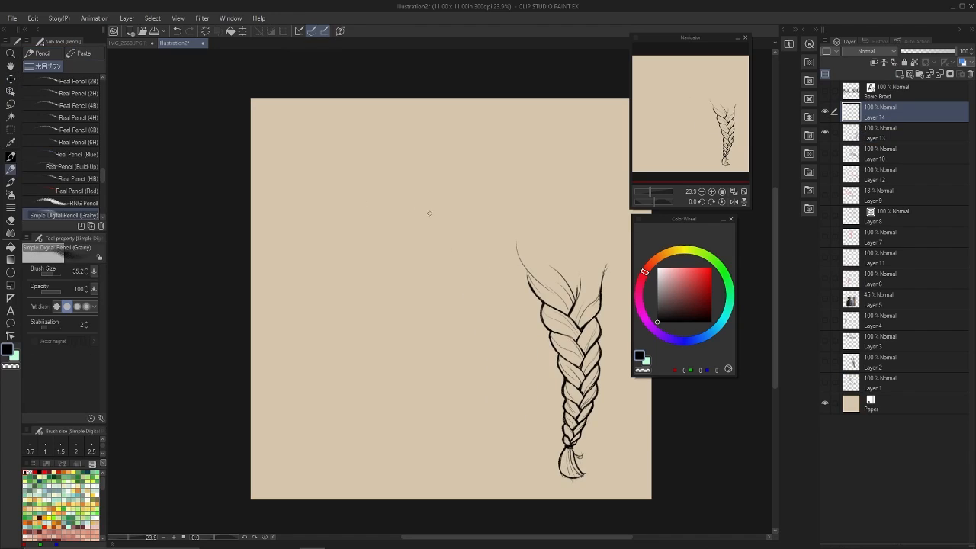
Rough in a side-view head, neck and shoulders beside the braid with the Simple Digital Pencil (Grainy) on Layer 14.
{"action": "left_click_drag", "start_coordinate": [429, 214], "coordinate": [450, 305]}
{"action": "key", "text": "ctrl+z"}
{"action": "left_click_drag", "start_coordinate": [462, 164], "coordinate": [457, 162]}
{"action": "mouse_move", "coordinate": [391, 194]}
{"action": "left_mouse_down"}
{"action": "mouse_move", "coordinate": [399, 238]}
{"action": "mouse_move", "coordinate": [458, 307]}
{"action": "left_mouse_up"}
{"action": "left_click_drag", "start_coordinate": [436, 212], "coordinate": [452, 307]}
{"action": "left_click_drag", "start_coordinate": [412, 152], "coordinate": [488, 246]}
{"action": "left_click_drag", "start_coordinate": [494, 247], "coordinate": [526, 339]}
{"action": "left_click_drag", "start_coordinate": [471, 294], "coordinate": [450, 352]}
{"action": "left_click_drag", "start_coordinate": [528, 325], "coordinate": [610, 384]}
{"action": "left_click_drag", "start_coordinate": [440, 359], "coordinate": [410, 383]}
{"action": "left_click_drag", "start_coordinate": [402, 359], "coordinate": [392, 416]}
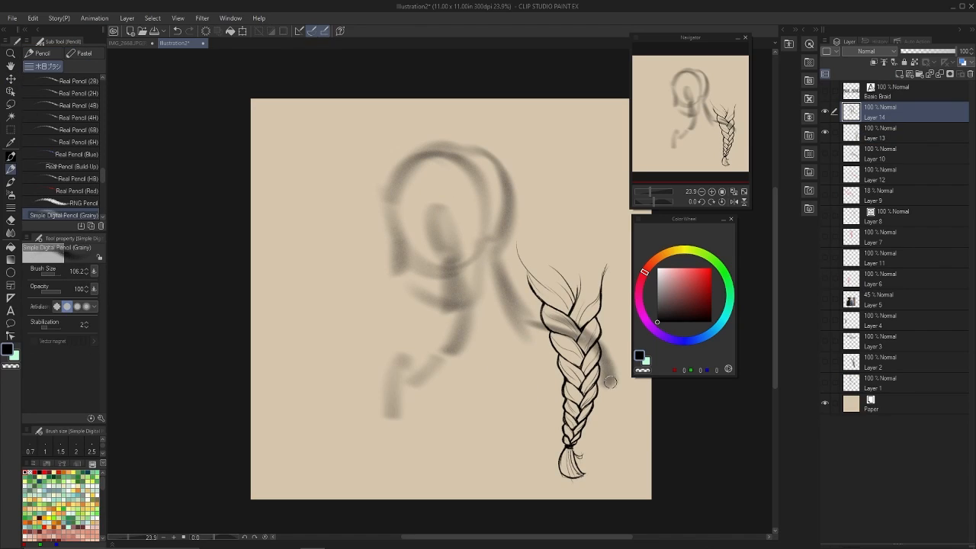
Sketch the front hair mass, the nose and the face and jaw contour of the head at brush size 21.0.
{"action": "left_click_drag", "start_coordinate": [417, 143], "coordinate": [374, 207]}
{"action": "left_click_drag", "start_coordinate": [392, 209], "coordinate": [493, 240]}
{"action": "left_click_drag", "start_coordinate": [369, 242], "coordinate": [400, 245]}
{"action": "mouse_move", "coordinate": [386, 201]}
{"action": "left_mouse_down"}
{"action": "mouse_move", "coordinate": [395, 230]}
{"action": "mouse_move", "coordinate": [441, 312]}
{"action": "left_mouse_up"}
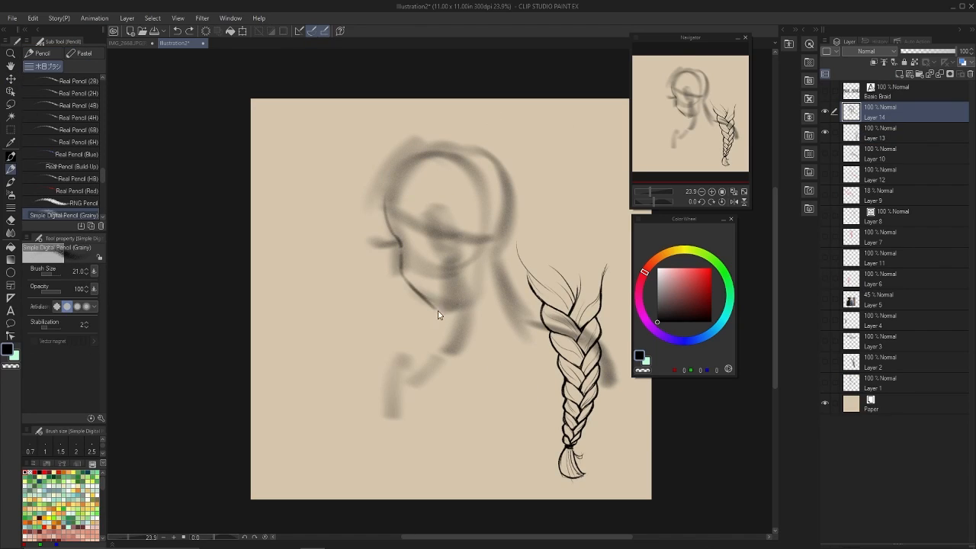
Define the neck, chest, shoulder and back lines of the figure with thinner sketch strokes.
{"action": "mouse_move", "coordinate": [456, 268]}
{"action": "left_mouse_down"}
{"action": "mouse_move", "coordinate": [439, 311]}
{"action": "mouse_move", "coordinate": [468, 341]}
{"action": "left_mouse_up"}
{"action": "left_click_drag", "start_coordinate": [495, 265], "coordinate": [526, 327]}
{"action": "left_click_drag", "start_coordinate": [466, 345], "coordinate": [412, 380]}
{"action": "left_click_drag", "start_coordinate": [466, 333], "coordinate": [520, 320]}
{"action": "left_click_drag", "start_coordinate": [411, 373], "coordinate": [456, 416]}
{"action": "left_click_drag", "start_coordinate": [438, 363], "coordinate": [469, 415]}
{"action": "left_click_drag", "start_coordinate": [534, 348], "coordinate": [543, 439]}
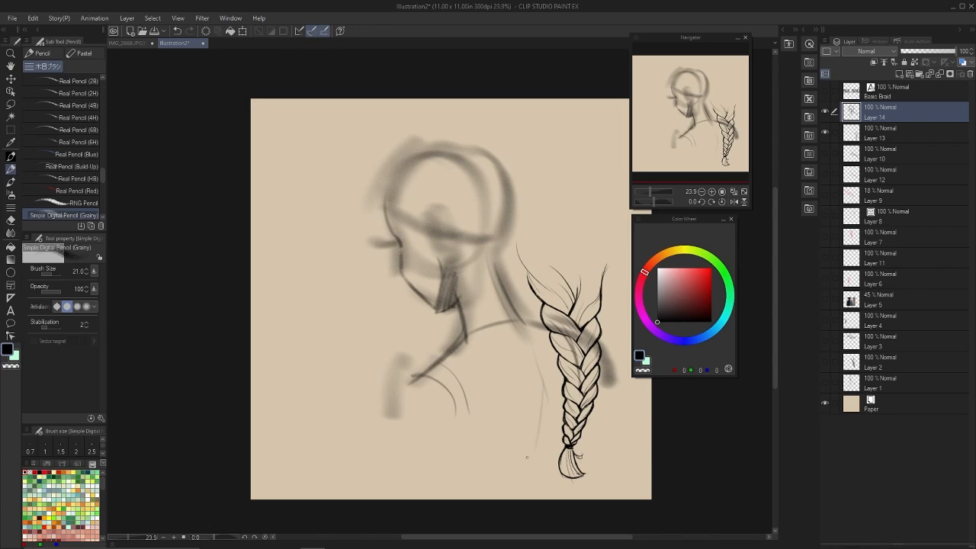
Sketch the front arm line and the loose hair volume sweeping around the face and over the crown.
{"action": "left_click_drag", "start_coordinate": [400, 389], "coordinate": [412, 462]}
{"action": "mouse_move", "coordinate": [386, 168]}
{"action": "left_mouse_down"}
{"action": "mouse_move", "coordinate": [447, 242]}
{"action": "mouse_move", "coordinate": [475, 225]}
{"action": "left_mouse_up"}
{"action": "mouse_move", "coordinate": [383, 165]}
{"action": "left_mouse_down"}
{"action": "mouse_move", "coordinate": [354, 234]}
{"action": "mouse_move", "coordinate": [426, 266]}
{"action": "left_mouse_up"}
{"action": "mouse_move", "coordinate": [384, 155]}
{"action": "left_mouse_down"}
{"action": "mouse_move", "coordinate": [534, 113]}
{"action": "mouse_move", "coordinate": [531, 241]}
{"action": "left_mouse_up"}
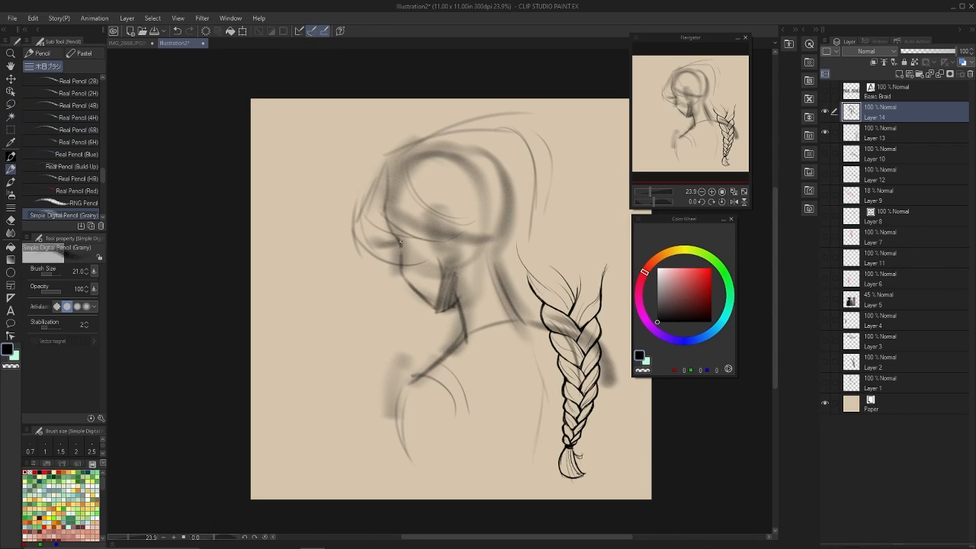
Reposition the figure sketch and move the Layer 13 braid onto the nape of its neck.
{"action": "key", "text": "k"}
{"action": "left_click_drag", "start_coordinate": [488, 267], "coordinate": [458, 268]}
{"action": "left_click", "coordinate": [899, 128]}
{"action": "mouse_move", "coordinate": [572, 335]}
{"action": "left_mouse_down"}
{"action": "mouse_move", "coordinate": [484, 328]}
{"action": "mouse_move", "coordinate": [480, 318]}
{"action": "left_mouse_up"}
Slightly enlarge the figure sketch on Layer 14 with a scale transformation and adjust its position around the braid.
{"action": "right_click", "coordinate": [900, 131]}
{"action": "left_click", "coordinate": [901, 113]}
{"action": "key", "text": "ctrl+t"}
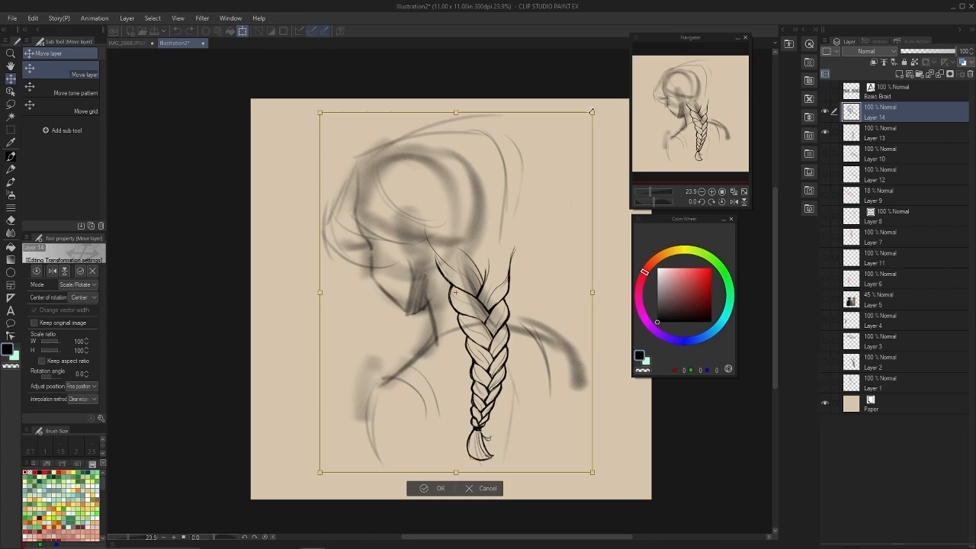
{"action": "left_click_drag", "start_coordinate": [593, 113], "coordinate": [606, 95]}
{"action": "left_click_drag", "start_coordinate": [601, 154], "coordinate": [599, 151]}
{"action": "left_click_drag", "start_coordinate": [550, 247], "coordinate": [553, 252]}
{"action": "key", "text": "Return"}
Nudge the braid on Layer 13 slightly lower against the figure's back.
{"action": "left_click", "coordinate": [900, 133]}
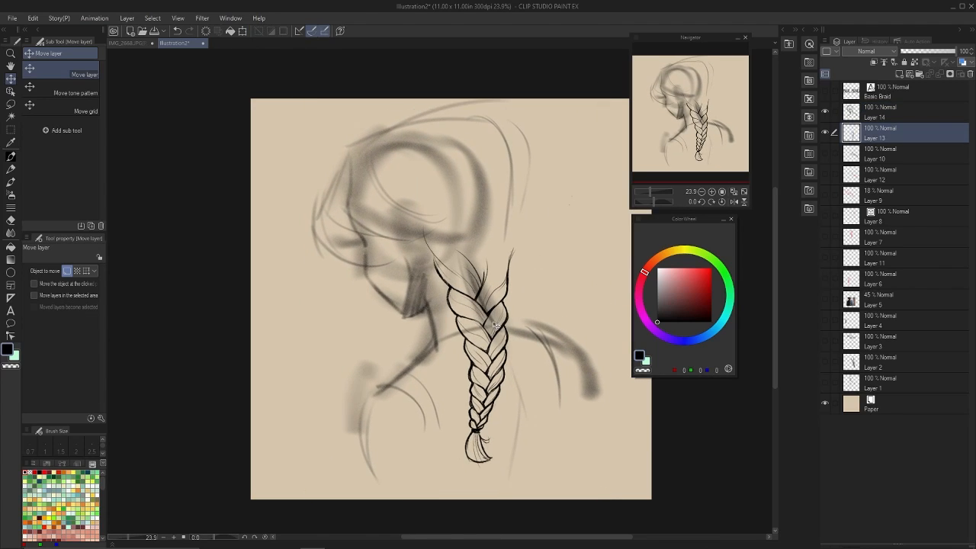
{"action": "left_click", "coordinate": [900, 113]}
{"action": "left_click", "coordinate": [899, 133]}
{"action": "left_click_drag", "start_coordinate": [526, 324], "coordinate": [528, 339]}
Add a new layer above the figure sketch and lower Layer 14's opacity to 54%.
{"action": "left_click", "coordinate": [900, 113]}
{"action": "left_click", "coordinate": [899, 74]}
{"action": "key", "text": "ctrl+z"}
{"action": "left_click", "coordinate": [900, 134]}
{"action": "left_click", "coordinate": [930, 51]}
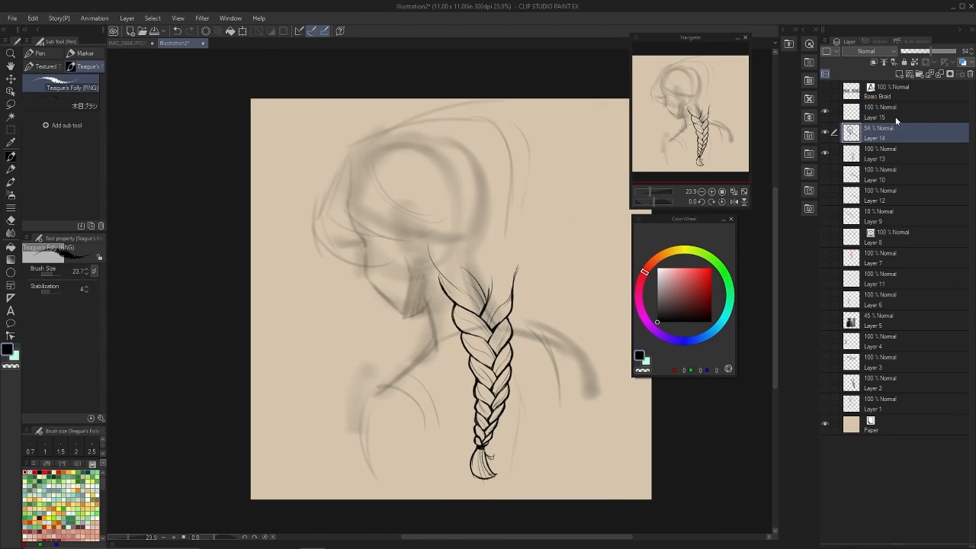
Ink the face profile, jaw, ear and neck on Layer 15 with the Teague's Folly (RNG) pen.
{"action": "left_click", "coordinate": [897, 114]}
{"action": "key", "text": "ctrl+z"}
{"action": "mouse_move", "coordinate": [365, 245]}
{"action": "left_mouse_down"}
{"action": "mouse_move", "coordinate": [357, 233]}
{"action": "mouse_move", "coordinate": [410, 254]}
{"action": "left_mouse_up"}
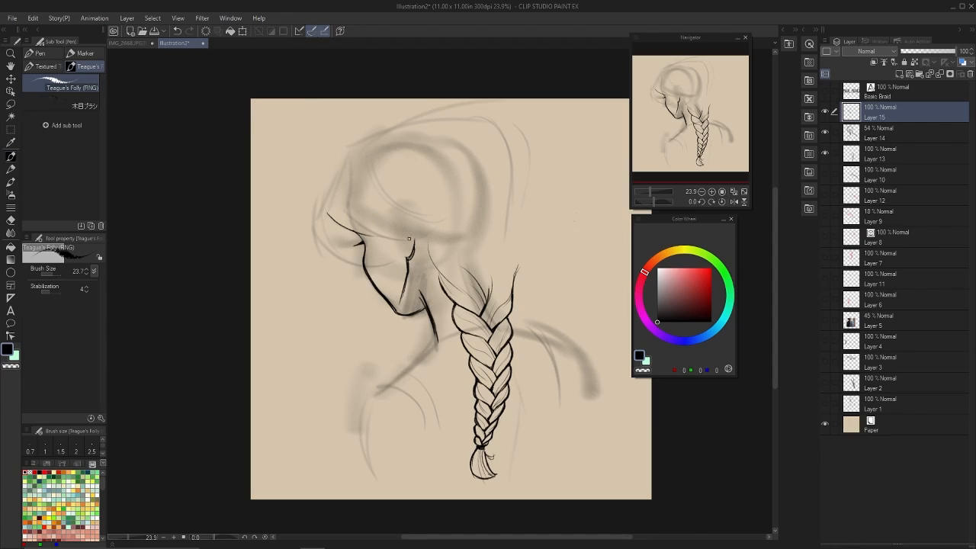
{"action": "key", "text": "ctrl+z"}
Draw the swept front hair locks around the face and the curve running down the back of the head.
{"action": "mouse_move", "coordinate": [339, 173]}
{"action": "left_mouse_down"}
{"action": "mouse_move", "coordinate": [440, 219]}
{"action": "mouse_move", "coordinate": [439, 277]}
{"action": "left_mouse_up"}
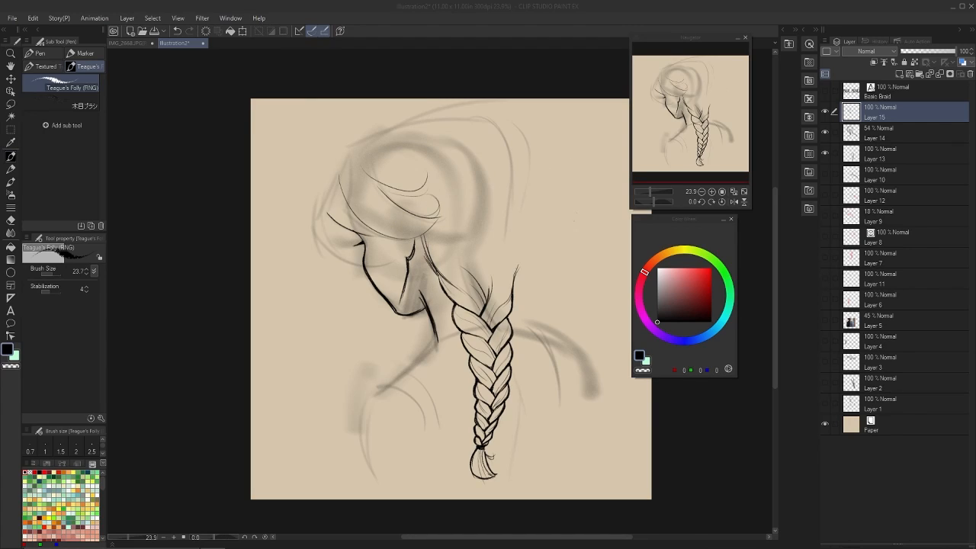
{"action": "mouse_move", "coordinate": [337, 176]}
{"action": "left_mouse_down"}
{"action": "mouse_move", "coordinate": [328, 220]}
{"action": "mouse_move", "coordinate": [373, 273]}
{"action": "left_mouse_up"}
{"action": "left_click_drag", "start_coordinate": [326, 212], "coordinate": [387, 265]}
{"action": "left_click_drag", "start_coordinate": [352, 144], "coordinate": [385, 207]}
{"action": "left_click_drag", "start_coordinate": [352, 151], "coordinate": [339, 203]}
{"action": "mouse_move", "coordinate": [351, 151]}
{"action": "left_mouse_down"}
{"action": "mouse_move", "coordinate": [472, 114]}
{"action": "mouse_move", "coordinate": [525, 186]}
{"action": "left_mouse_up"}
{"action": "key", "text": "ctrl+z"}
Mesh-transform the braid on Layer 13 so its upper loose strand bends in toward the hair outline.
{"action": "left_click", "coordinate": [880, 156]}
{"action": "left_click", "coordinate": [33, 19]}
{"action": "left_click", "coordinate": [229, 397]}
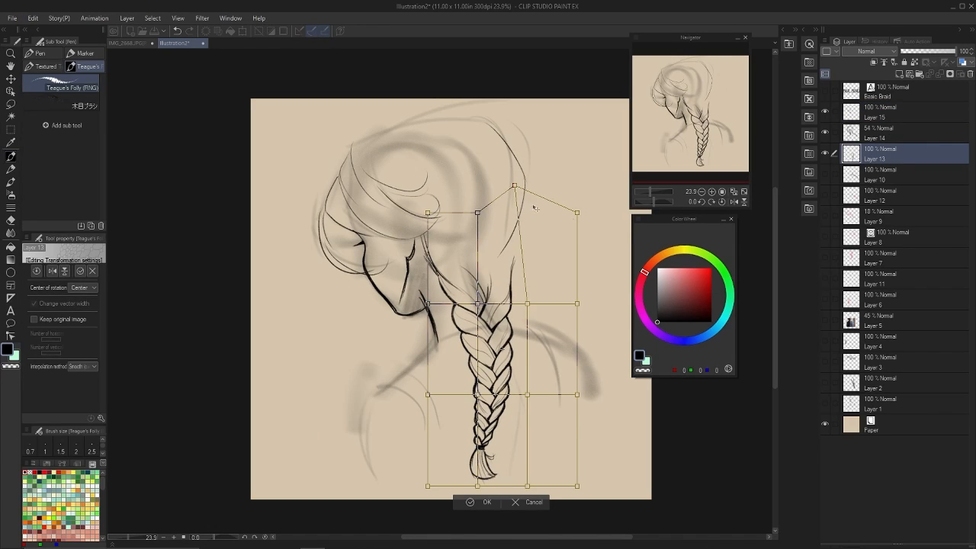
{"action": "left_click_drag", "start_coordinate": [527, 304], "coordinate": [520, 278]}
{"action": "left_click_drag", "start_coordinate": [578, 213], "coordinate": [525, 196]}
{"action": "left_click_drag", "start_coordinate": [527, 395], "coordinate": [526, 388]}
{"action": "left_click_drag", "start_coordinate": [477, 303], "coordinate": [482, 307]}
{"action": "key", "text": "Return"}
Connect the back hair outline to the braid's upper strand and draw a curve over the crown.
{"action": "key", "text": "p"}
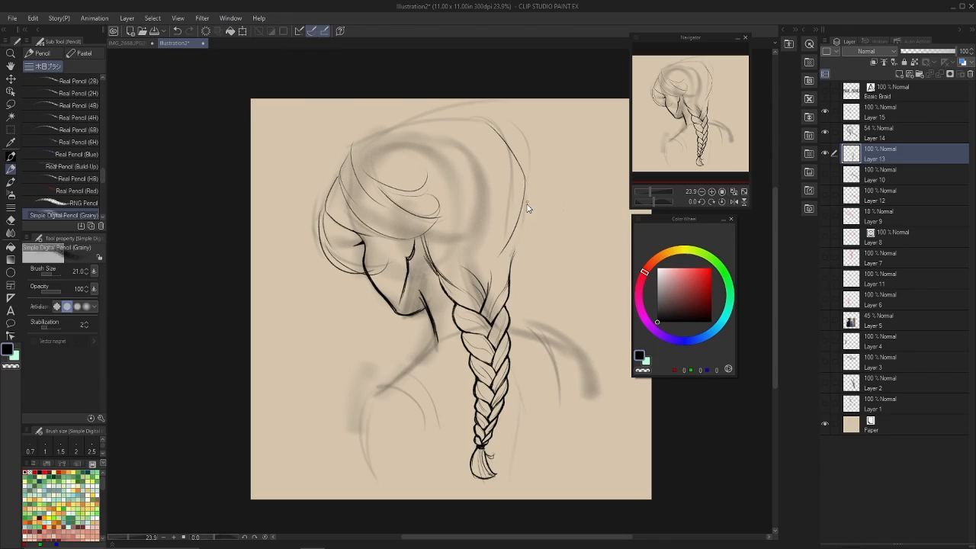
{"action": "key", "text": "p"}
{"action": "left_click", "coordinate": [880, 133]}
{"action": "mouse_move", "coordinate": [525, 196]}
{"action": "left_mouse_down"}
{"action": "mouse_move", "coordinate": [507, 264]}
{"action": "mouse_move", "coordinate": [520, 237]}
{"action": "left_mouse_up"}
{"action": "key", "text": "ctrl+z"}
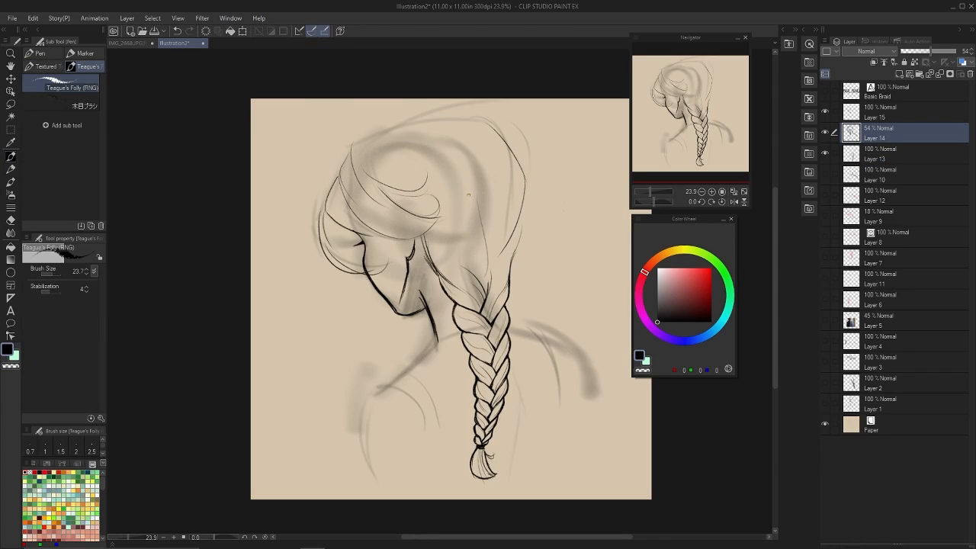
{"action": "mouse_move", "coordinate": [371, 142]}
{"action": "left_mouse_down"}
{"action": "mouse_move", "coordinate": [519, 243]}
{"action": "mouse_move", "coordinate": [489, 295]}
{"action": "left_mouse_up"}
{"action": "key", "text": "ctrl+z"}
{"action": "left_click", "coordinate": [880, 155]}
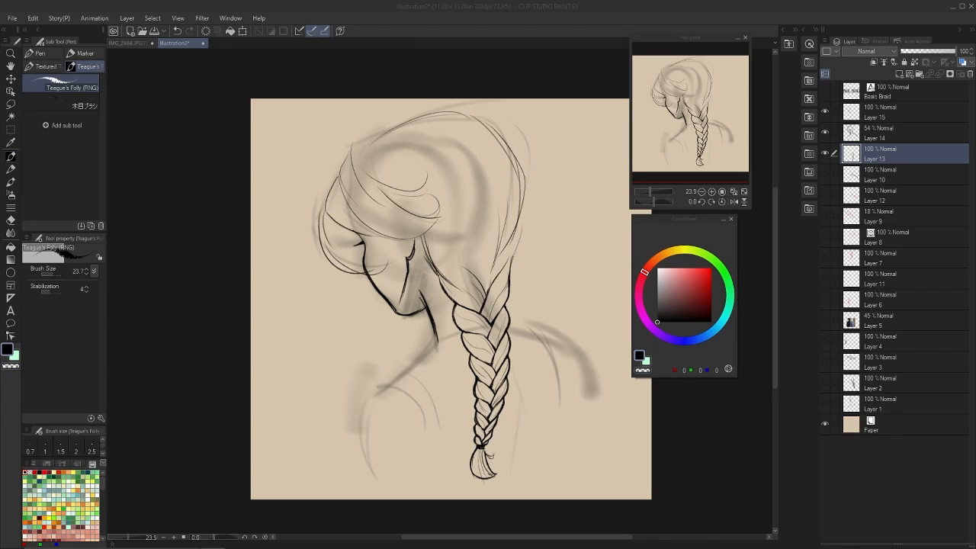
Clean up the top of the braid and draw strands flowing from the nape into its first crossing.
{"action": "key", "text": "c"}
{"action": "key", "text": "c"}
{"action": "key", "text": "c"}
{"action": "left_click_drag", "start_coordinate": [436, 231], "coordinate": [488, 288]}
{"action": "key", "text": "c"}
Shift Layers 13, 14 and 15 together slightly lower on the canvas.
{"action": "left_click", "coordinate": [879, 132], "text": "ctrl"}
{"action": "key", "text": "k"}
{"action": "left_click_drag", "start_coordinate": [523, 224], "coordinate": [527, 237]}
{"action": "left_click", "coordinate": [879, 113], "text": "ctrl"}
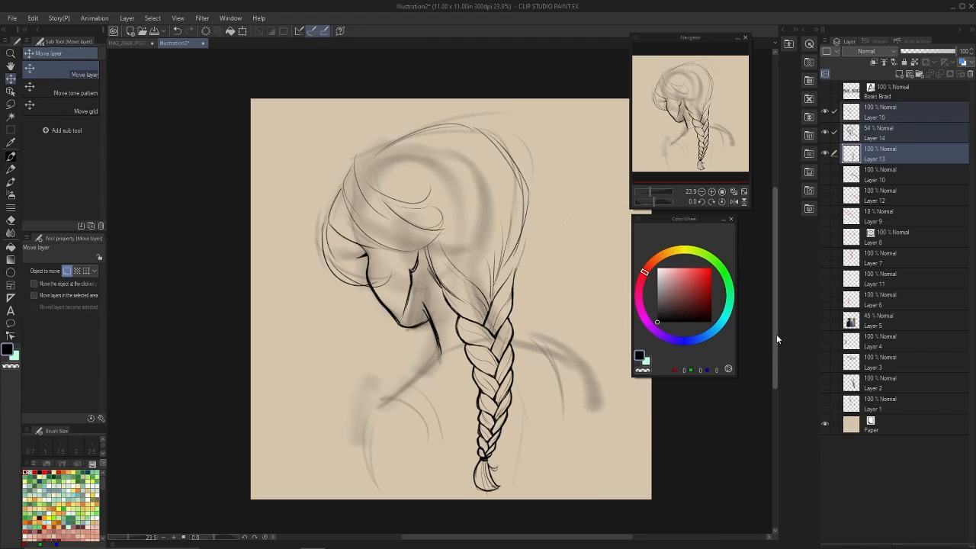
Lower the opacity of the figure sketch on Layer 14 to 17%.
{"action": "left_click", "coordinate": [878, 134]}
{"action": "left_click", "coordinate": [826, 132]}
{"action": "key", "text": "p"}
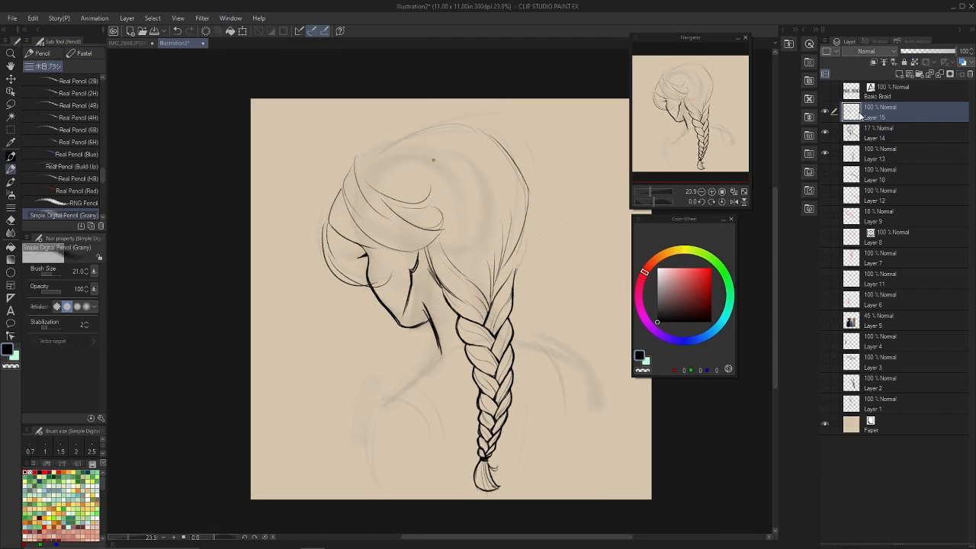
{"action": "key", "text": "p"}
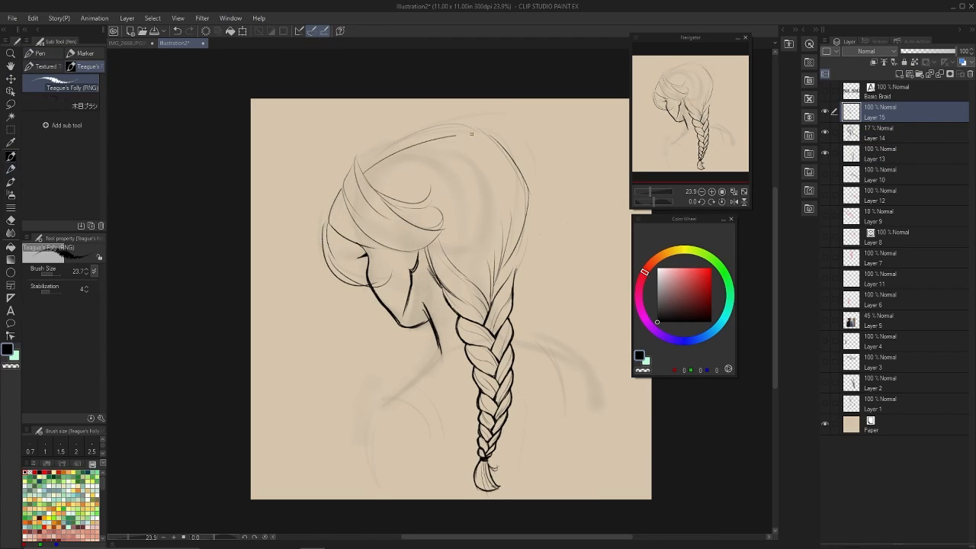
Add an eyelash detail and redraw the hair's back outline closer to the head.
{"action": "left_click_drag", "start_coordinate": [358, 262], "coordinate": [362, 257]}
{"action": "mouse_move", "coordinate": [522, 270]}
{"action": "left_mouse_down"}
{"action": "mouse_move", "coordinate": [517, 156]}
{"action": "mouse_move", "coordinate": [508, 279]}
{"action": "left_mouse_up"}
{"action": "key", "text": "c"}
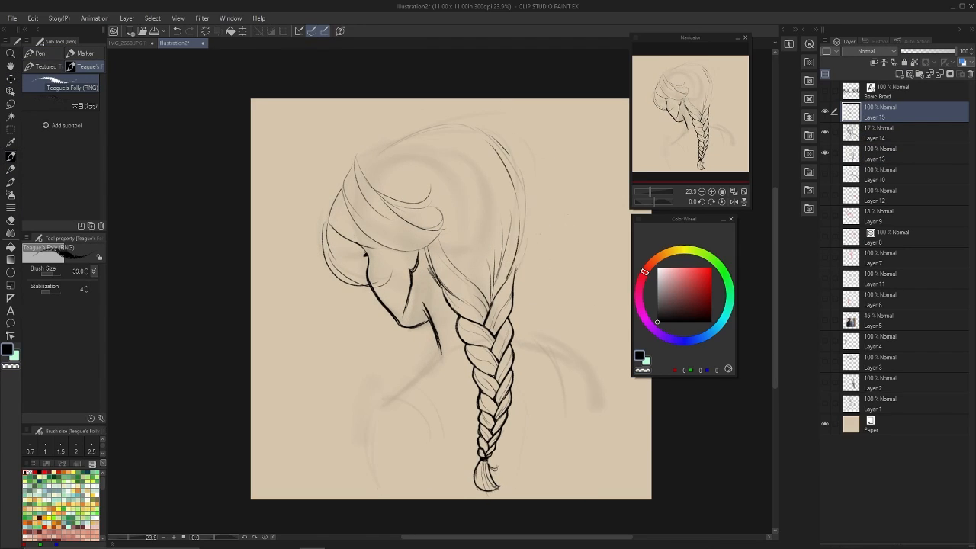
Sketch the skull shape and nape line beneath the hair on Layer 14.
{"action": "left_click", "coordinate": [879, 133]}
{"action": "left_click_drag", "start_coordinate": [520, 182], "coordinate": [479, 266]}
{"action": "left_click_drag", "start_coordinate": [501, 160], "coordinate": [517, 212]}
{"action": "left_click_drag", "start_coordinate": [400, 141], "coordinate": [352, 242]}
{"action": "left_click_drag", "start_coordinate": [360, 183], "coordinate": [411, 139]}
{"action": "left_click_drag", "start_coordinate": [453, 130], "coordinate": [497, 164]}
{"action": "left_click_drag", "start_coordinate": [479, 264], "coordinate": [490, 305]}
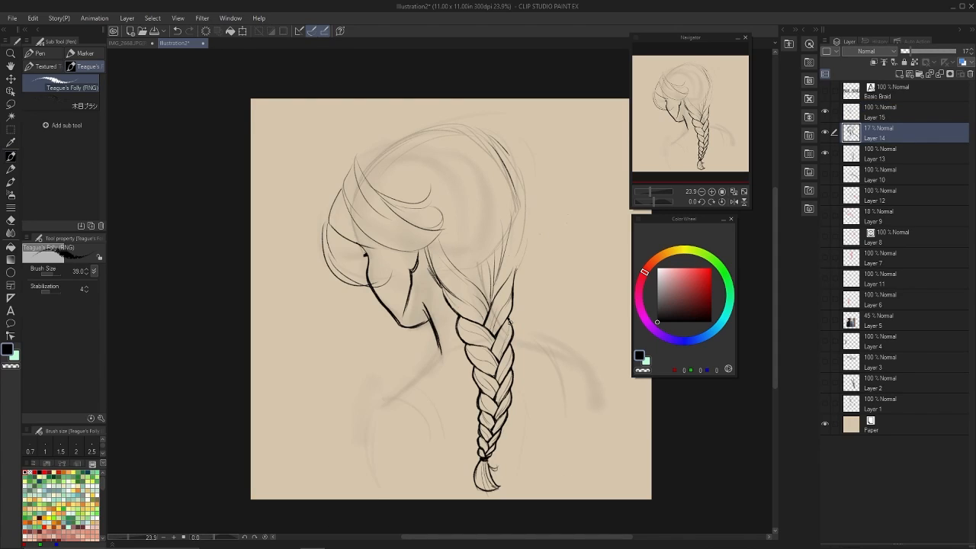
Hide Layers 13 and 15 and reinforce the skull's rounded outline on the sketch layer.
{"action": "left_click", "coordinate": [825, 153]}
{"action": "left_click", "coordinate": [825, 112]}
{"action": "left_click_drag", "start_coordinate": [459, 130], "coordinate": [479, 265]}
{"action": "left_click_drag", "start_coordinate": [413, 134], "coordinate": [350, 207]}
{"action": "left_click_drag", "start_coordinate": [437, 128], "coordinate": [505, 203]}
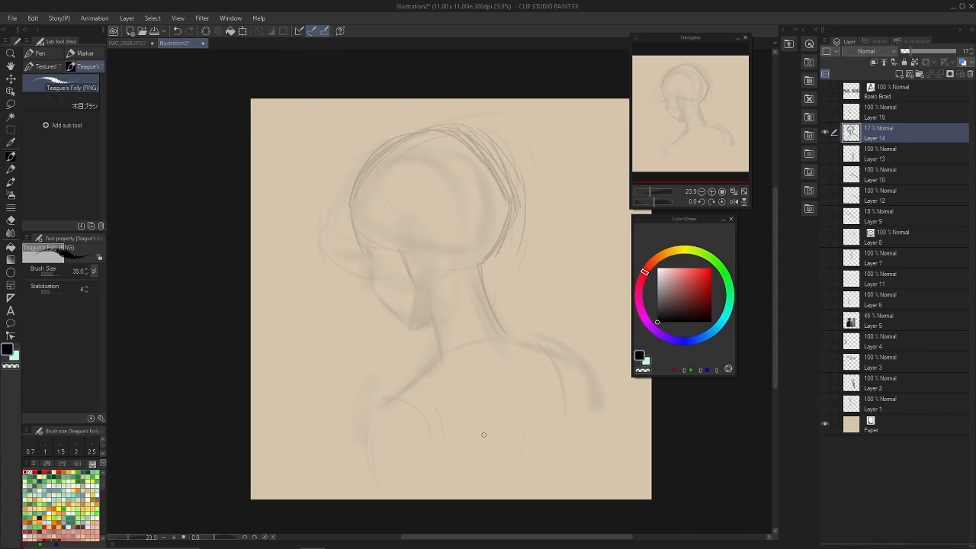
Show Layers 13 and 15 and try reworking the hair outline around the crown and back on Layer 15.
{"action": "left_click", "coordinate": [825, 112]}
{"action": "left_click", "coordinate": [825, 153]}
{"action": "left_click", "coordinate": [871, 110]}
{"action": "key", "text": "c"}
{"action": "left_click_drag", "start_coordinate": [351, 167], "coordinate": [330, 212]}
{"action": "key", "text": "ctrl+z"}
{"action": "key", "text": "c"}
{"action": "mouse_move", "coordinate": [363, 164]}
{"action": "left_mouse_down"}
{"action": "mouse_move", "coordinate": [482, 136]}
{"action": "mouse_move", "coordinate": [516, 271]}
{"action": "left_mouse_up"}
{"action": "key", "text": "c"}
Lower the opacity of Layer 14 to 7% and redraw the hair's crown and back outline on Layer 15.
{"action": "key", "text": "c"}
{"action": "mouse_move", "coordinate": [470, 127]}
{"action": "left_mouse_down"}
{"action": "mouse_move", "coordinate": [524, 214]}
{"action": "mouse_move", "coordinate": [503, 166]}
{"action": "mouse_move", "coordinate": [525, 217]}
{"action": "left_mouse_up"}
{"action": "key", "text": "c"}
{"action": "key", "text": "c"}
{"action": "key", "text": "ctrl+z"}
{"action": "left_click", "coordinate": [871, 131]}
{"action": "left_click", "coordinate": [905, 51]}
{"action": "left_click", "coordinate": [871, 112]}
{"action": "key", "text": "c"}
{"action": "key", "text": "c"}
{"action": "mouse_move", "coordinate": [416, 129]}
{"action": "left_mouse_down"}
{"action": "mouse_move", "coordinate": [486, 137]}
{"action": "mouse_move", "coordinate": [521, 203]}
{"action": "left_mouse_up"}
{"action": "key", "text": "c"}
{"action": "key", "text": "c"}
{"action": "left_click_drag", "start_coordinate": [474, 129], "coordinate": [526, 220]}
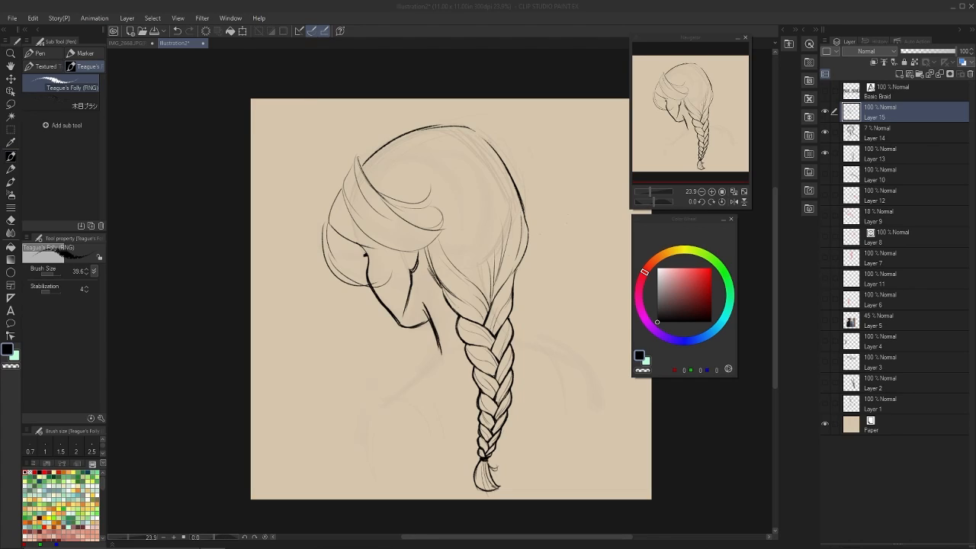
{"action": "left_click", "coordinate": [825, 111]}
{"action": "left_click", "coordinate": [825, 112]}
{"action": "left_click", "coordinate": [852, 153]}
{"action": "left_click", "coordinate": [852, 132], "text": "ctrl"}
{"action": "right_click", "coordinate": [852, 132]}
{"action": "left_click", "coordinate": [913, 373]}
{"action": "key", "text": "c"}
{"action": "key", "text": "ctrl+z"}
{"action": "key", "text": "ctrl+z"}
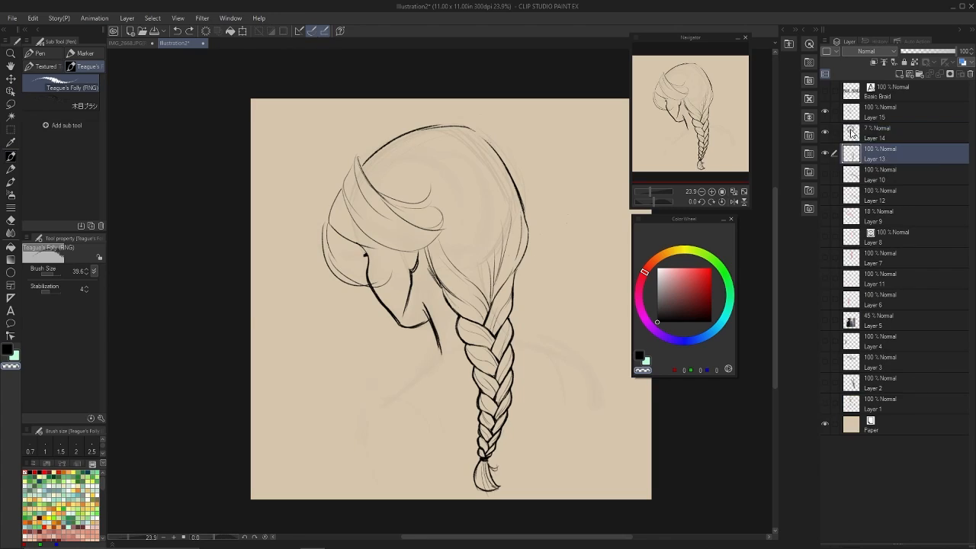
Move Layer 13 above Layer 14 and merge Layer 15 down into it.
{"action": "left_click_drag", "start_coordinate": [880, 155], "coordinate": [908, 123]}
{"action": "left_click", "coordinate": [924, 115], "text": "ctrl"}
{"action": "right_click", "coordinate": [926, 133]}
{"action": "left_click", "coordinate": [913, 372]}
Erase the heavy back outline of the hair and redraw it fuller, curving down into the top of the braid.
{"action": "key", "text": "c"}
{"action": "key", "text": "c"}
{"action": "left_click_drag", "start_coordinate": [480, 133], "coordinate": [523, 240]}
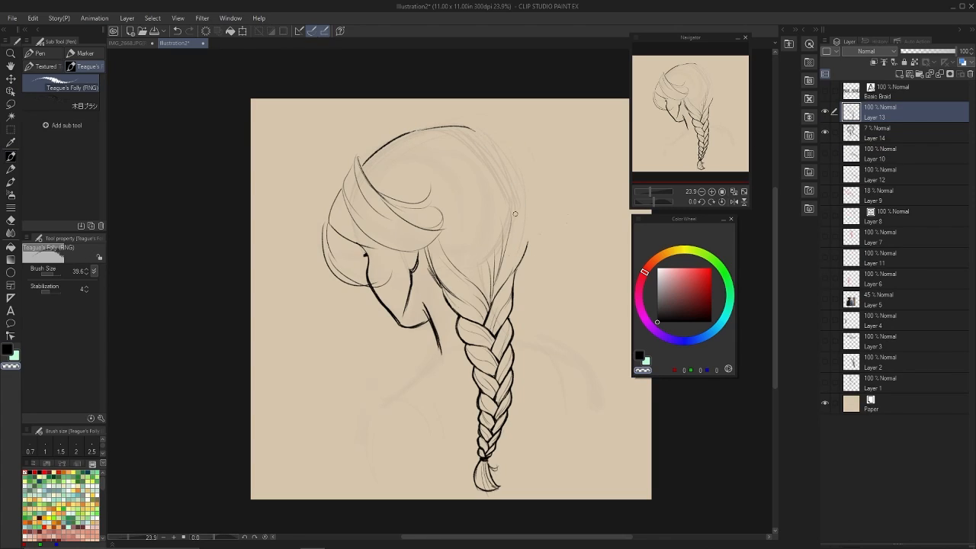
Draw flowing strand lines from the back of the head converging into the braid's start.
{"action": "key", "text": "c"}
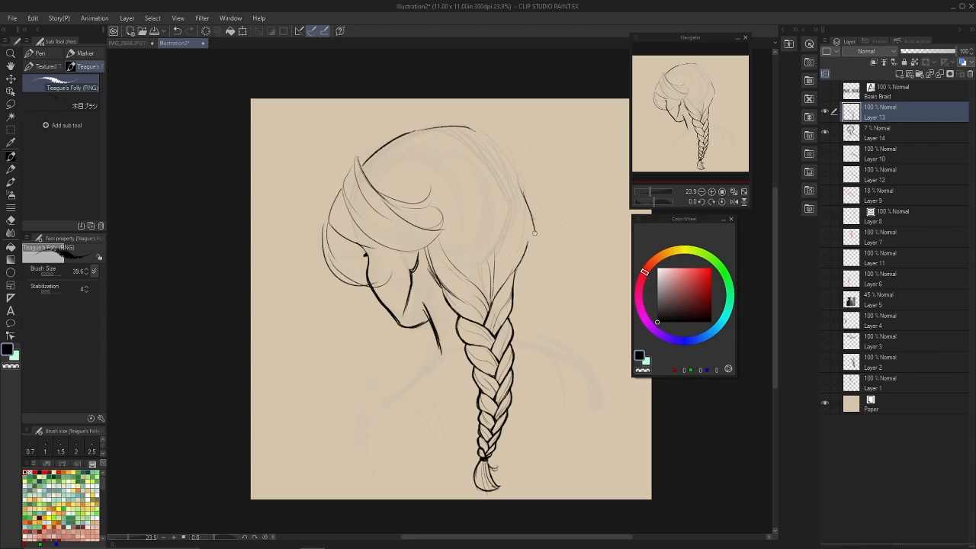
{"action": "left_click_drag", "start_coordinate": [535, 232], "coordinate": [490, 301]}
{"action": "key", "text": "c"}
{"action": "key", "text": "c"}
{"action": "left_click_drag", "start_coordinate": [485, 248], "coordinate": [490, 294]}
{"action": "key", "text": "c"}
{"action": "key", "text": "c"}
{"action": "left_click_drag", "start_coordinate": [507, 244], "coordinate": [489, 297]}
Clean up and thin the hairline running from behind the ear down to the braid.
{"action": "key", "text": "c"}
{"action": "left_click_drag", "start_coordinate": [495, 145], "coordinate": [510, 228]}
{"action": "key", "text": "c"}
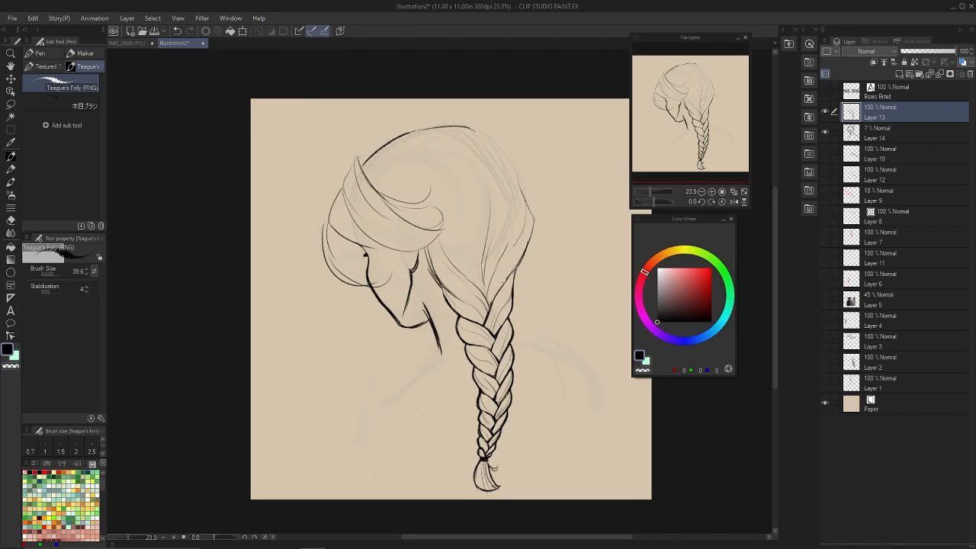
{"action": "key", "text": "c"}
{"action": "mouse_move", "coordinate": [422, 249]}
{"action": "left_mouse_down"}
{"action": "mouse_move", "coordinate": [455, 291]}
{"action": "mouse_move", "coordinate": [426, 251]}
{"action": "left_mouse_up"}
{"action": "key", "text": "c"}
{"action": "key", "text": "c"}
{"action": "mouse_move", "coordinate": [426, 250]}
{"action": "left_mouse_down"}
{"action": "mouse_move", "coordinate": [462, 302]}
{"action": "mouse_move", "coordinate": [429, 256]}
{"action": "left_mouse_up"}
{"action": "key", "text": "c"}
{"action": "key", "text": "c"}
{"action": "key", "text": "c"}
Draw a loose curved strand hanging from the temple past the jaw, strengthening the hairline behind the ear.
{"action": "key", "text": "c"}
{"action": "left_click_drag", "start_coordinate": [447, 301], "coordinate": [427, 254]}
{"action": "key", "text": "c"}
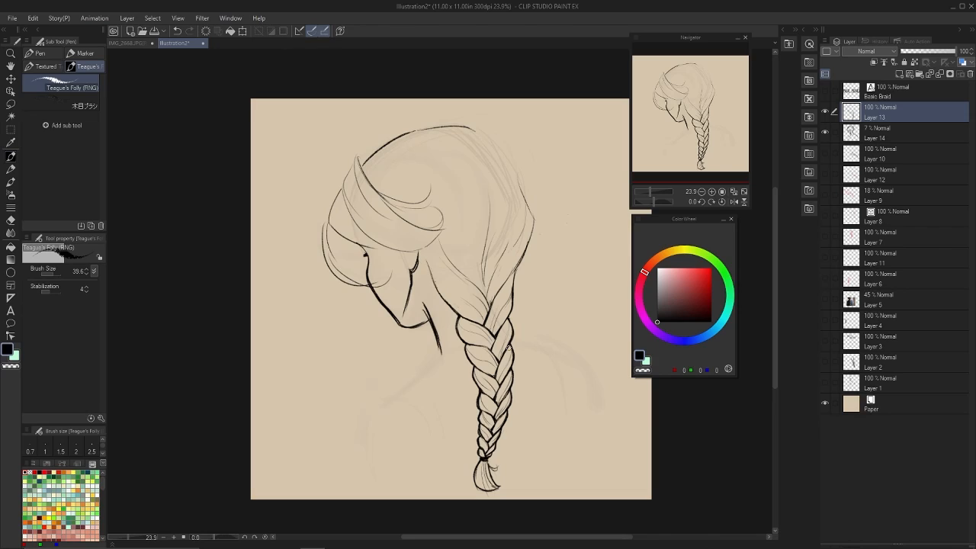
{"action": "mouse_move", "coordinate": [384, 227]}
{"action": "left_mouse_down"}
{"action": "mouse_move", "coordinate": [461, 313]}
{"action": "mouse_move", "coordinate": [421, 252]}
{"action": "mouse_move", "coordinate": [402, 360]}
{"action": "left_mouse_up"}
{"action": "key", "text": "c"}
{"action": "key", "text": "bracketleft"}
{"action": "key", "text": "c"}
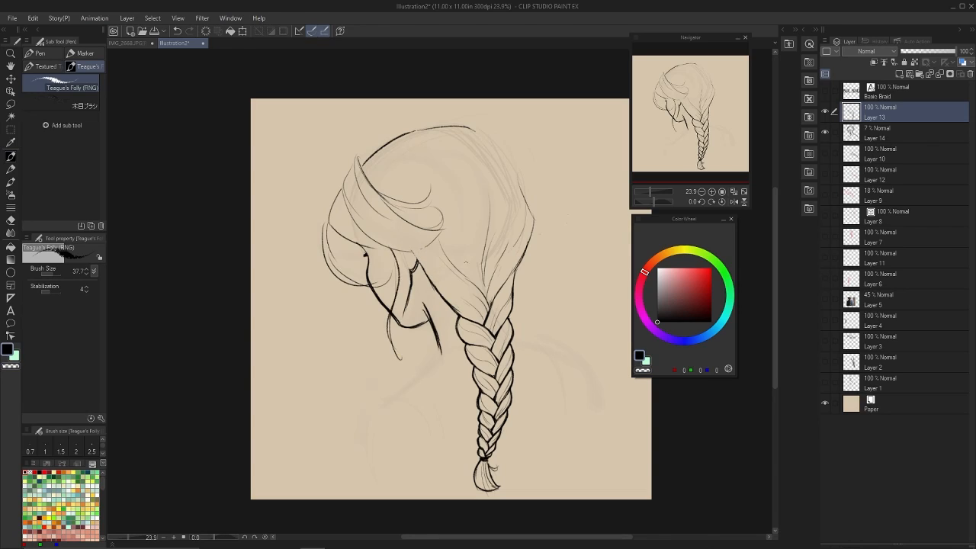
{"action": "left_click_drag", "start_coordinate": [396, 250], "coordinate": [404, 367]}
{"action": "left_click_drag", "start_coordinate": [395, 349], "coordinate": [414, 361]}
{"action": "mouse_move", "coordinate": [403, 249]}
{"action": "left_mouse_down"}
{"action": "mouse_move", "coordinate": [478, 322]}
{"action": "mouse_move", "coordinate": [474, 307]}
{"action": "left_mouse_up"}
{"action": "key", "text": "ctrl+z"}
{"action": "key", "text": "c"}
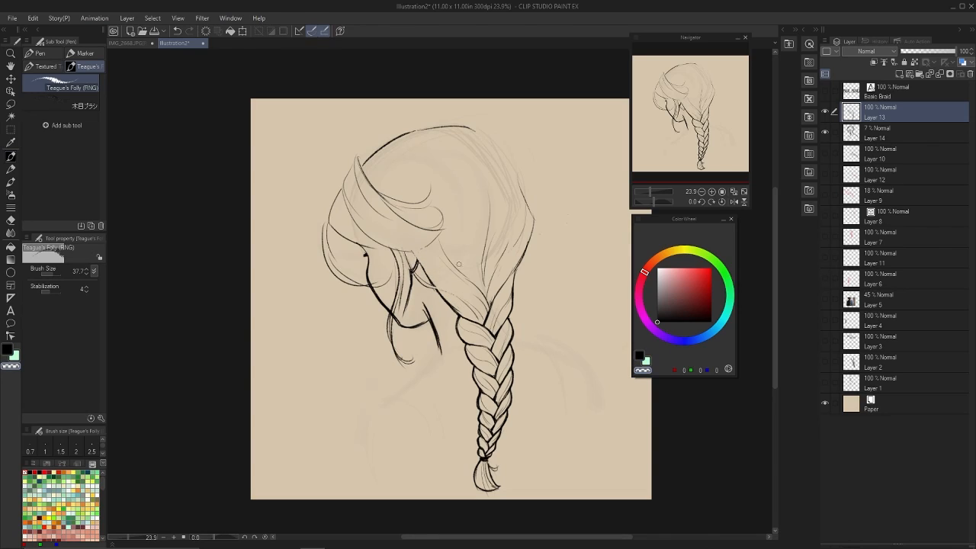
Erase the swirled front section of hair and redraw simpler strands sweeping back from the forehead.
{"action": "key", "text": "bracketright"}
{"action": "left_click_drag", "start_coordinate": [436, 204], "coordinate": [424, 235]}
{"action": "key", "text": "bracketleft"}
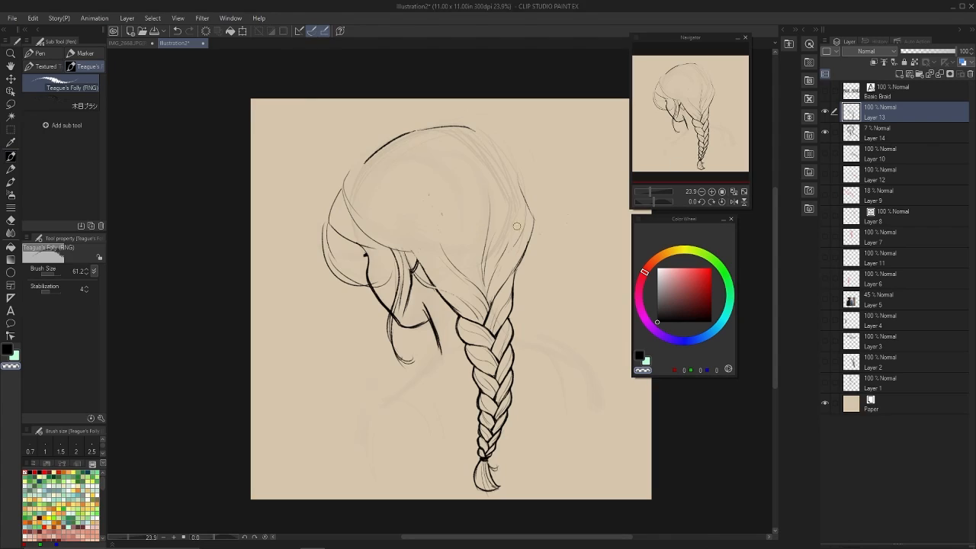
{"action": "key", "text": "c"}
{"action": "left_click_drag", "start_coordinate": [354, 176], "coordinate": [418, 254]}
{"action": "left_click_drag", "start_coordinate": [356, 170], "coordinate": [442, 230]}
{"action": "left_click_drag", "start_coordinate": [416, 228], "coordinate": [471, 275]}
{"action": "key", "text": "ctrl+z"}
Erase the lower end of the loose face strand and redraw it as a clean curl below the jaw.
{"action": "key", "text": "c"}
{"action": "left_click_drag", "start_coordinate": [391, 304], "coordinate": [401, 347]}
{"action": "key", "text": "c"}
{"action": "key", "text": "bracketleft"}
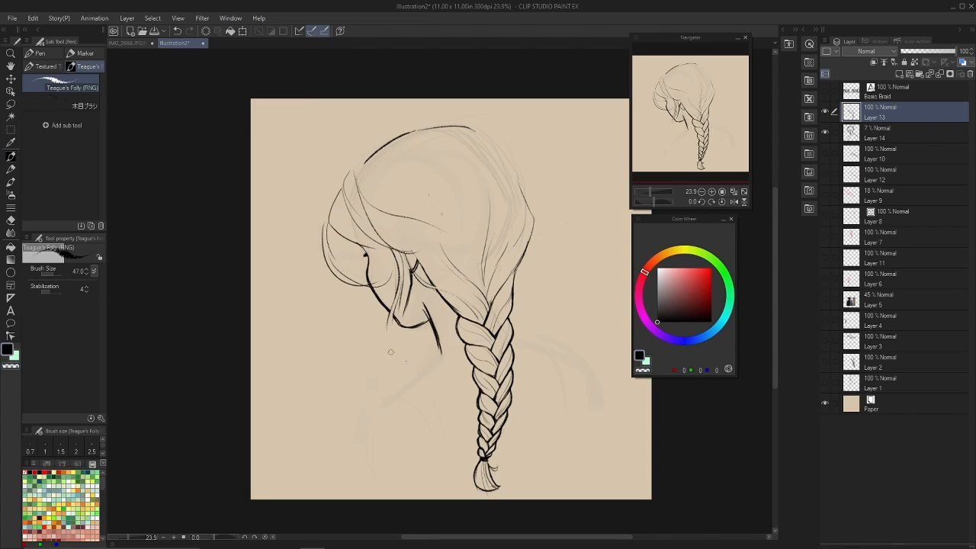
{"action": "left_click_drag", "start_coordinate": [391, 312], "coordinate": [404, 348]}
{"action": "key", "text": "c"}
{"action": "key", "text": "c"}
{"action": "mouse_move", "coordinate": [326, 222]}
{"action": "left_mouse_down"}
{"action": "mouse_move", "coordinate": [323, 246]}
{"action": "mouse_move", "coordinate": [359, 265]}
{"action": "mouse_move", "coordinate": [324, 250]}
{"action": "left_mouse_up"}
{"action": "key", "text": "ctrl+z"}
{"action": "key", "text": "c"}
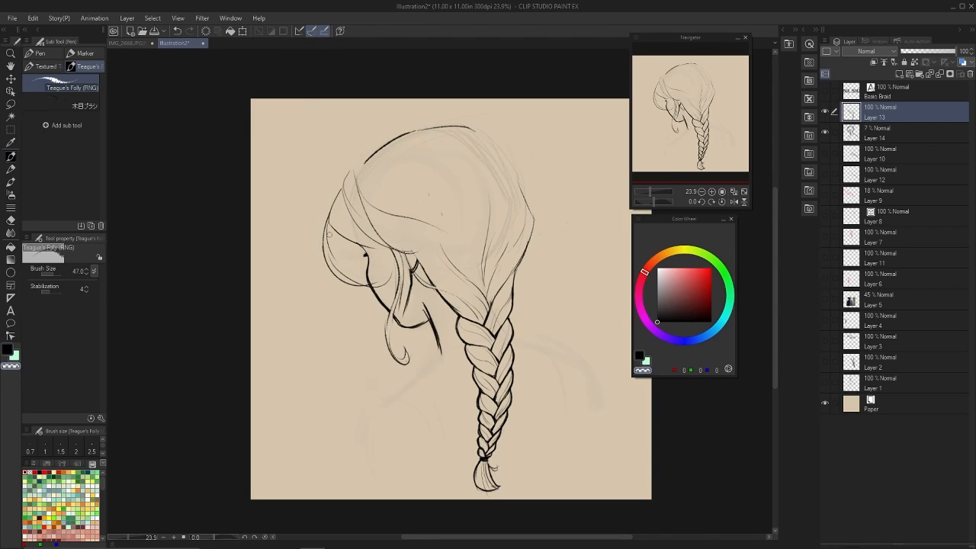
{"action": "key", "text": "c"}
{"action": "mouse_move", "coordinate": [380, 285]}
{"action": "left_mouse_down"}
{"action": "mouse_move", "coordinate": [347, 278]}
{"action": "mouse_move", "coordinate": [388, 271]}
{"action": "left_mouse_up"}
Try to replace the puffed fringe with a shorter outline close to the forehead.
{"action": "key", "text": "c"}
{"action": "key", "text": "bracketright"}
{"action": "key", "text": "bracketright"}
{"action": "key", "text": "bracketright"}
{"action": "key", "text": "bracketright"}
{"action": "key", "text": "bracketright"}
{"action": "left_click_drag", "start_coordinate": [326, 236], "coordinate": [358, 291]}
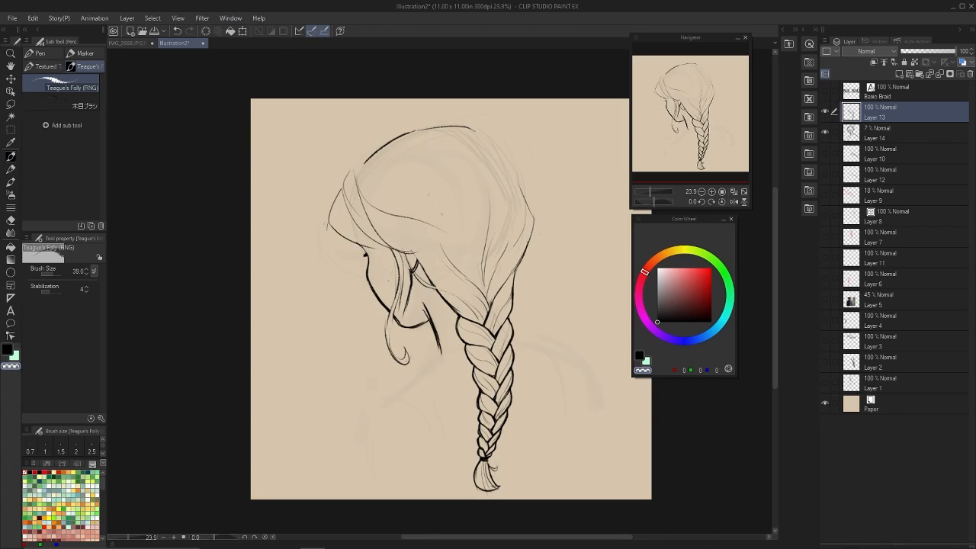
{"action": "left_click_drag", "start_coordinate": [326, 220], "coordinate": [329, 235]}
{"action": "key", "text": "c"}
{"action": "left_click_drag", "start_coordinate": [331, 201], "coordinate": [382, 245]}
{"action": "key", "text": "ctrl+z"}
{"action": "key", "text": "ctrl+z"}
{"action": "mouse_move", "coordinate": [331, 211]}
{"action": "left_mouse_down"}
{"action": "mouse_move", "coordinate": [363, 251]}
{"action": "mouse_move", "coordinate": [387, 246]}
{"action": "mouse_move", "coordinate": [345, 237]}
{"action": "left_mouse_up"}
Add a small extra line to the curled tip of the loose face strand.
{"action": "key", "text": "c"}
{"action": "key", "text": "c"}
{"action": "key", "text": "ctrl+z"}
{"action": "key", "text": "ctrl+z"}
{"action": "key", "text": "ctrl+z"}
{"action": "key", "text": "ctrl+z"}
{"action": "key", "text": "ctrl+z"}
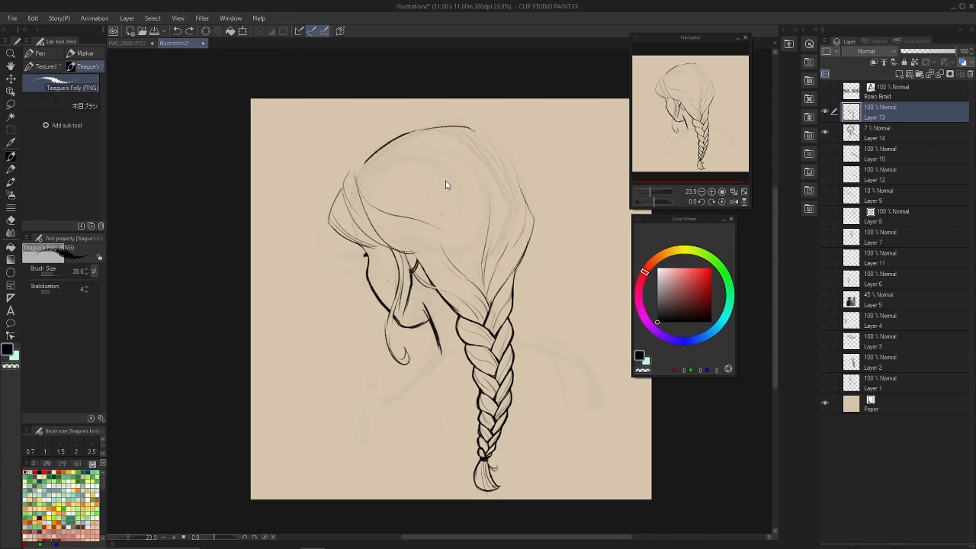
{"action": "key", "text": "c"}
{"action": "mouse_move", "coordinate": [410, 349]}
{"action": "left_mouse_down"}
{"action": "mouse_move", "coordinate": [393, 354]}
{"action": "mouse_move", "coordinate": [418, 352]}
{"action": "left_mouse_up"}
Redraw the front hair edge sweeping from the forehead back over the ear.
{"action": "key", "text": "c"}
{"action": "key", "text": "alt+Tab"}
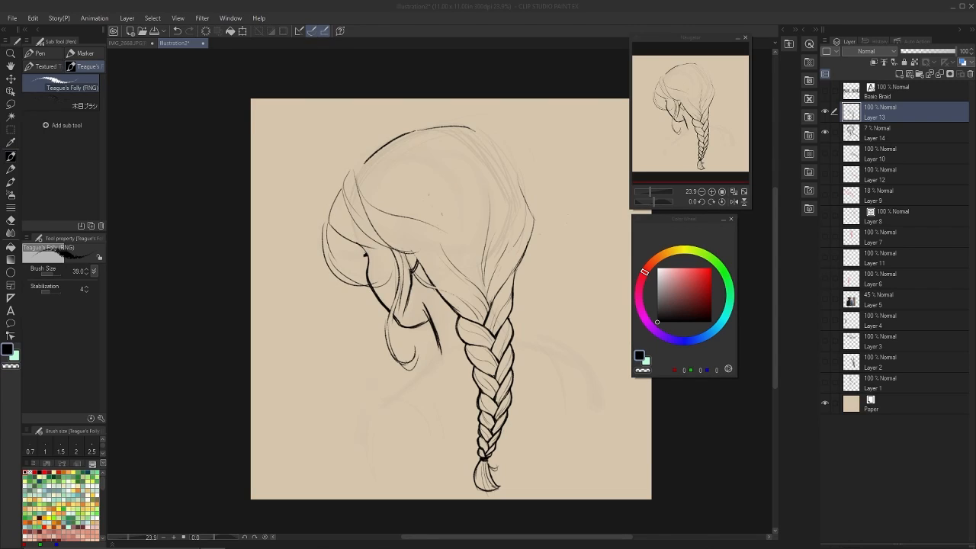
{"action": "key", "text": "alt+Tab"}
{"action": "key", "text": "c"}
{"action": "left_click_drag", "start_coordinate": [330, 211], "coordinate": [364, 247]}
{"action": "key", "text": "c"}
{"action": "key", "text": "ctrl+z"}
{"action": "left_click_drag", "start_coordinate": [336, 189], "coordinate": [366, 245]}
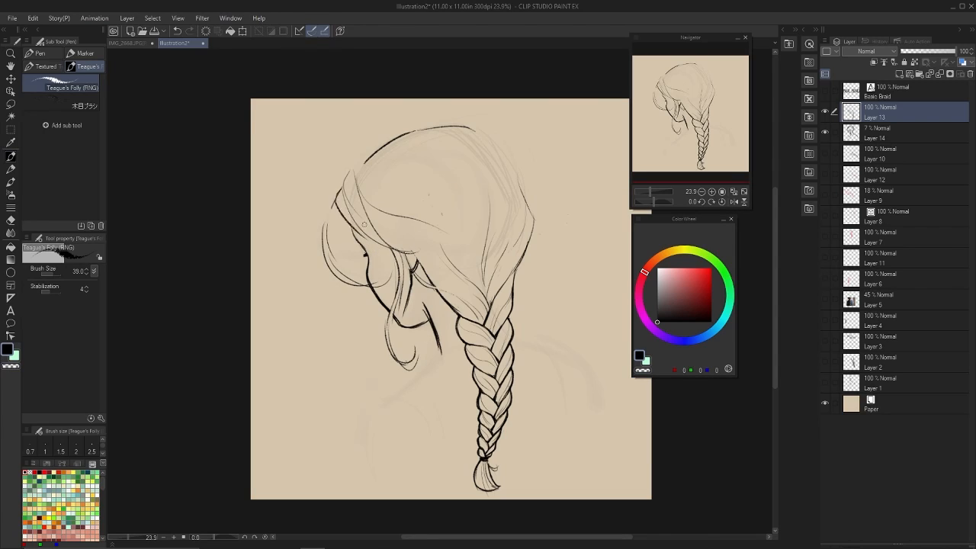
{"action": "key", "text": "ctrl+z"}
{"action": "left_click_drag", "start_coordinate": [334, 201], "coordinate": [454, 259]}
Erase the inner front strands and draw a curved section line from the crown down the side of the head.
{"action": "key", "text": "c"}
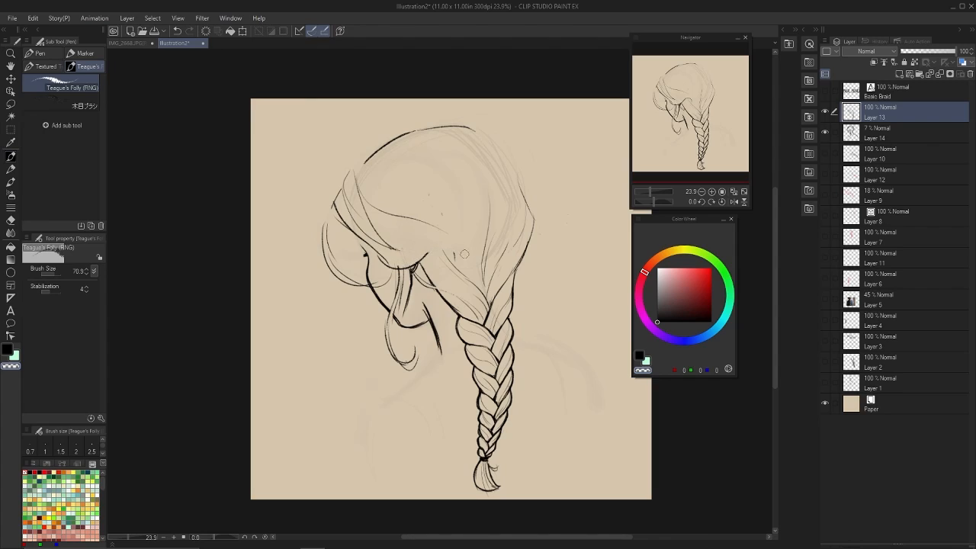
{"action": "key", "text": "c"}
Erase the remaining front strands and puffed fringe, and redraw the hair edge curving from the forehead toward the ear.
{"action": "key", "text": "c"}
{"action": "left_click_drag", "start_coordinate": [366, 196], "coordinate": [441, 230]}
{"action": "key", "text": "c"}
{"action": "left_click_drag", "start_coordinate": [393, 140], "coordinate": [433, 225]}
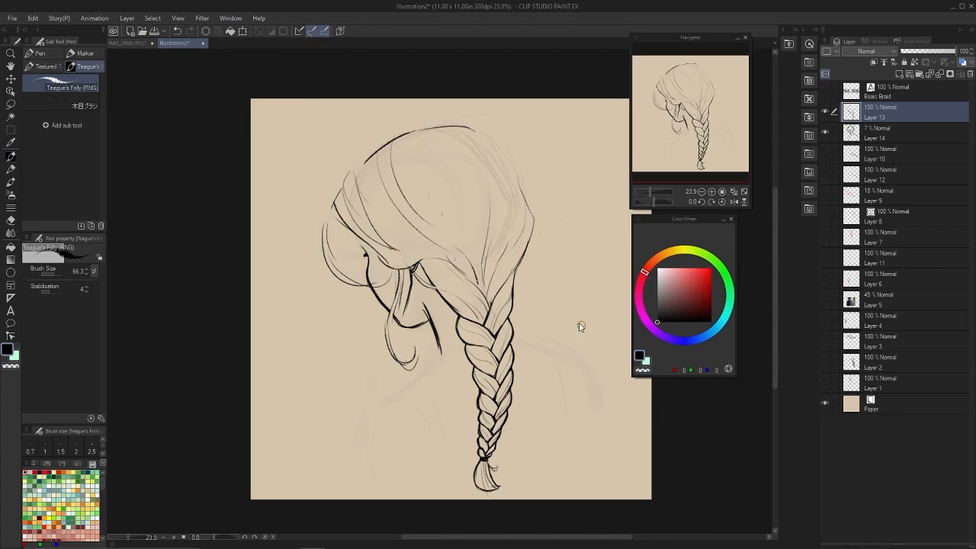
{"action": "key", "text": "c"}
{"action": "left_click_drag", "start_coordinate": [357, 179], "coordinate": [395, 248]}
{"action": "key", "text": "c"}
{"action": "mouse_move", "coordinate": [389, 147]}
{"action": "left_mouse_down"}
{"action": "mouse_move", "coordinate": [344, 190]}
{"action": "mouse_move", "coordinate": [372, 249]}
{"action": "left_mouse_up"}
{"action": "key", "text": "ctrl+z"}
{"action": "key", "text": "c"}
{"action": "mouse_move", "coordinate": [355, 180]}
{"action": "left_mouse_down"}
{"action": "mouse_move", "coordinate": [391, 258]}
{"action": "mouse_move", "coordinate": [345, 227]}
{"action": "mouse_move", "coordinate": [363, 289]}
{"action": "mouse_move", "coordinate": [372, 284]}
{"action": "mouse_move", "coordinate": [374, 336]}
{"action": "left_mouse_up"}
{"action": "key", "text": "c"}
{"action": "key", "text": "c"}
{"action": "key", "text": "c"}
{"action": "key", "text": "ctrl+z"}
Try out long fringe strands falling in front of the face.
{"action": "left_click_drag", "start_coordinate": [332, 213], "coordinate": [370, 379]}
{"action": "left_click_drag", "start_coordinate": [353, 308], "coordinate": [384, 395]}
{"action": "key", "text": "ctrl+z"}
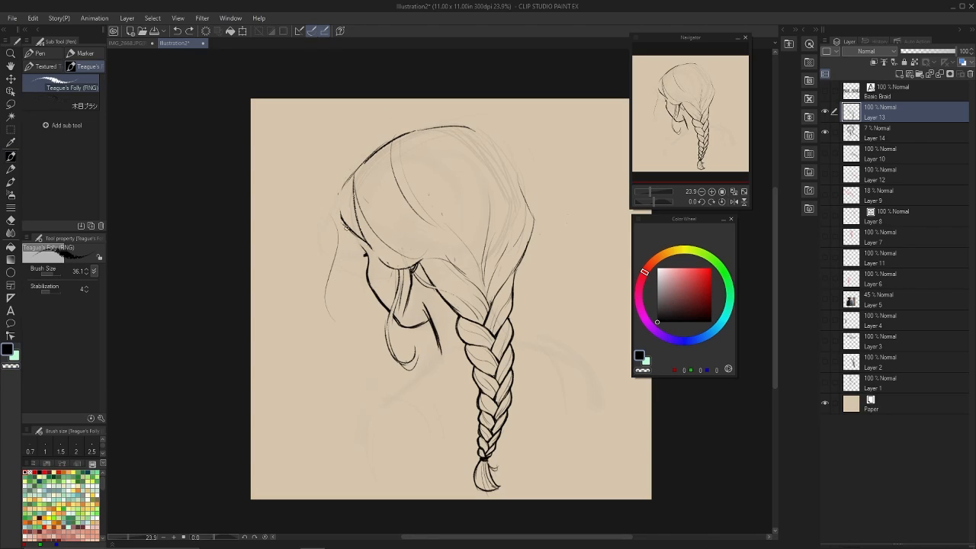
{"action": "key", "text": "ctrl+z"}
{"action": "mouse_move", "coordinate": [331, 224]}
{"action": "left_mouse_down"}
{"action": "mouse_move", "coordinate": [339, 328]}
{"action": "mouse_move", "coordinate": [371, 248]}
{"action": "left_mouse_up"}
{"action": "key", "text": "ctrl+z"}
{"action": "key", "text": "ctrl+z"}
{"action": "mouse_move", "coordinate": [343, 189]}
{"action": "left_mouse_down"}
{"action": "mouse_move", "coordinate": [347, 240]}
{"action": "mouse_move", "coordinate": [407, 271]}
{"action": "left_mouse_up"}
Draw a short rounded fringe with fine strands over the forehead and lighten the neck line.
{"action": "key", "text": "ctrl+z"}
{"action": "key", "text": "c"}
{"action": "key", "text": "c"}
{"action": "key", "text": "ctrl+z"}
{"action": "key", "text": "c"}
{"action": "key", "text": "ctrl+z"}
{"action": "key", "text": "ctrl+z"}
{"action": "key", "text": "c"}
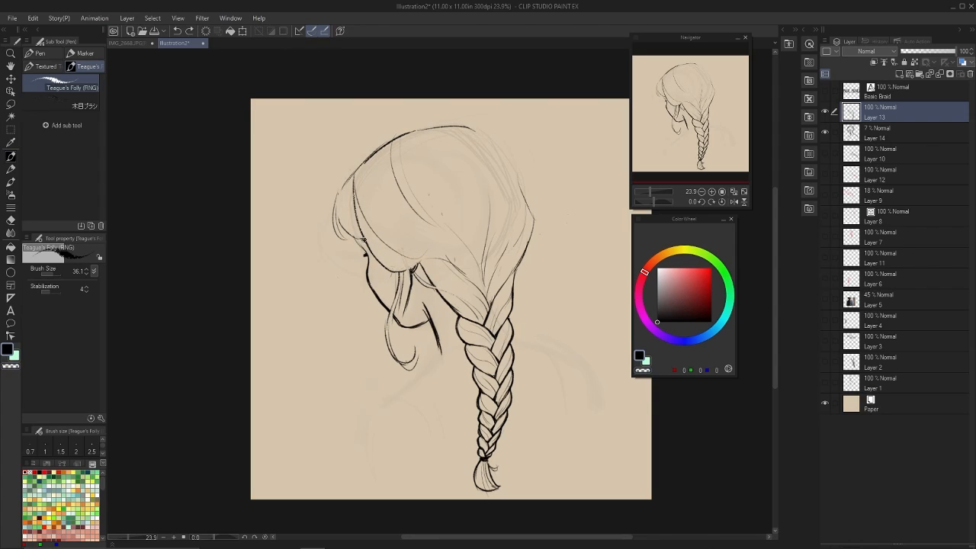
Draw the front of the neck, the chest contour and the shoulder line behind the braid, following the faint sketch.
{"action": "key", "text": "c"}
{"action": "key", "text": "c"}
{"action": "key", "text": "ctrl+z"}
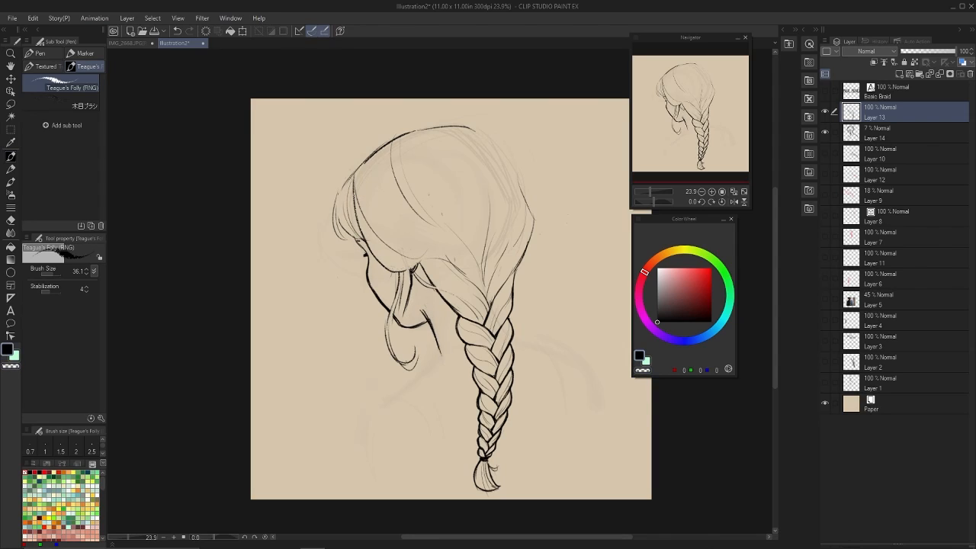
{"action": "key", "text": "c"}
{"action": "mouse_move", "coordinate": [424, 312]}
{"action": "left_mouse_down"}
{"action": "mouse_move", "coordinate": [439, 357]}
{"action": "mouse_move", "coordinate": [398, 398]}
{"action": "left_mouse_up"}
Draw the arm lines descending from both shoulders and redraw the outline of the back of the head.
{"action": "key", "text": "c"}
{"action": "mouse_move", "coordinate": [514, 345]}
{"action": "left_mouse_down"}
{"action": "mouse_move", "coordinate": [564, 350]}
{"action": "mouse_move", "coordinate": [593, 418]}
{"action": "left_mouse_up"}
{"action": "left_click_drag", "start_coordinate": [398, 392], "coordinate": [375, 485]}
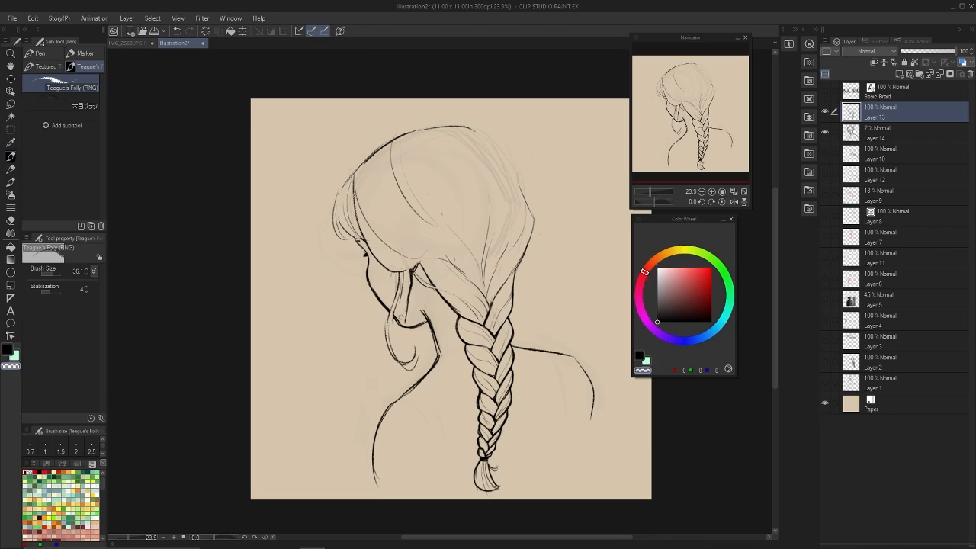
{"action": "left_click_drag", "start_coordinate": [547, 352], "coordinate": [566, 424]}
{"action": "mouse_move", "coordinate": [410, 393]}
{"action": "left_mouse_down"}
{"action": "mouse_move", "coordinate": [442, 451]}
{"action": "mouse_move", "coordinate": [373, 481]}
{"action": "mouse_move", "coordinate": [377, 461]}
{"action": "left_mouse_up"}
{"action": "key", "text": "c"}
{"action": "key", "text": "c"}
{"action": "left_click_drag", "start_coordinate": [505, 147], "coordinate": [515, 250]}
{"action": "left_click_drag", "start_coordinate": [416, 388], "coordinate": [464, 452]}
{"action": "key", "text": "ctrl+z"}
{"action": "left_click_drag", "start_coordinate": [537, 352], "coordinate": [559, 429]}
{"action": "key", "text": "c"}
{"action": "mouse_move", "coordinate": [577, 360]}
{"action": "left_mouse_down"}
{"action": "mouse_move", "coordinate": [593, 418]}
{"action": "mouse_move", "coordinate": [583, 419]}
{"action": "left_mouse_up"}
{"action": "key", "text": "c"}
{"action": "left_click_drag", "start_coordinate": [418, 387], "coordinate": [457, 458]}
Extend the near arm and the far side of the torso down to the canvas's lower edge.
{"action": "key", "text": "c"}
{"action": "key", "text": "minus"}
{"action": "key", "text": "asciicircum"}
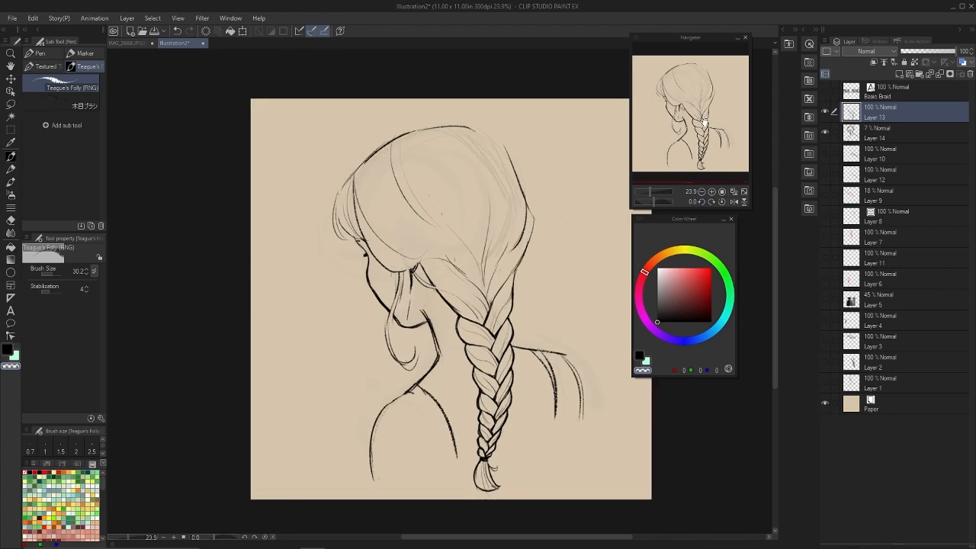
{"action": "key", "text": "p"}
{"action": "key", "text": "c"}
{"action": "key", "text": "p"}
{"action": "left_click_drag", "start_coordinate": [549, 395], "coordinate": [530, 509]}
{"action": "key", "text": "ctrl+z"}
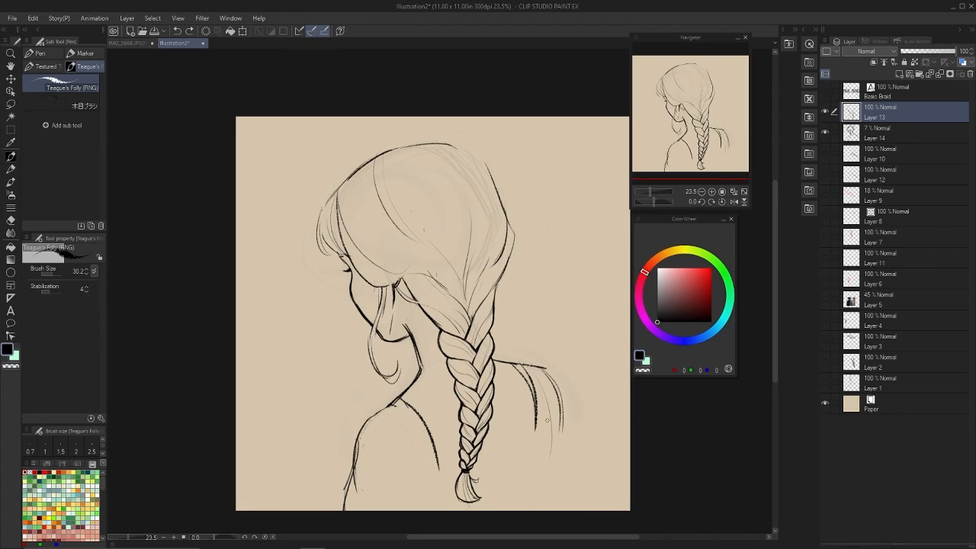
{"action": "left_click_drag", "start_coordinate": [546, 419], "coordinate": [530, 508]}
{"action": "mouse_move", "coordinate": [523, 370]}
{"action": "left_mouse_down"}
{"action": "mouse_move", "coordinate": [534, 509]}
{"action": "mouse_move", "coordinate": [526, 505]}
{"action": "left_mouse_up"}
{"action": "key", "text": "c"}
{"action": "key", "text": "c"}
{"action": "left_click_drag", "start_coordinate": [542, 391], "coordinate": [547, 464]}
{"action": "key", "text": "ctrl+z"}
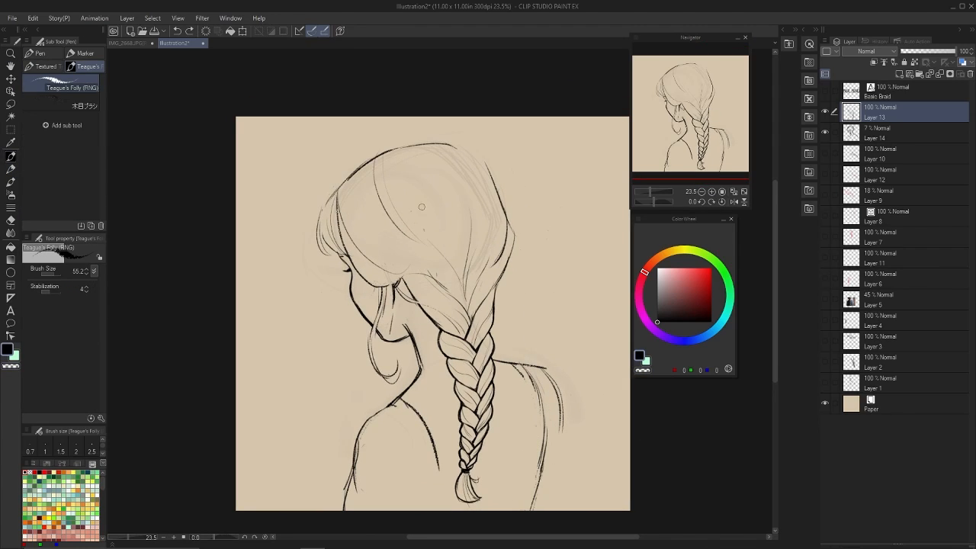
Draw a solid black crescent moon ornament on the back of the hair.
{"action": "mouse_move", "coordinate": [448, 202]}
{"action": "left_mouse_down"}
{"action": "mouse_move", "coordinate": [408, 193]}
{"action": "mouse_move", "coordinate": [416, 191]}
{"action": "left_mouse_up"}
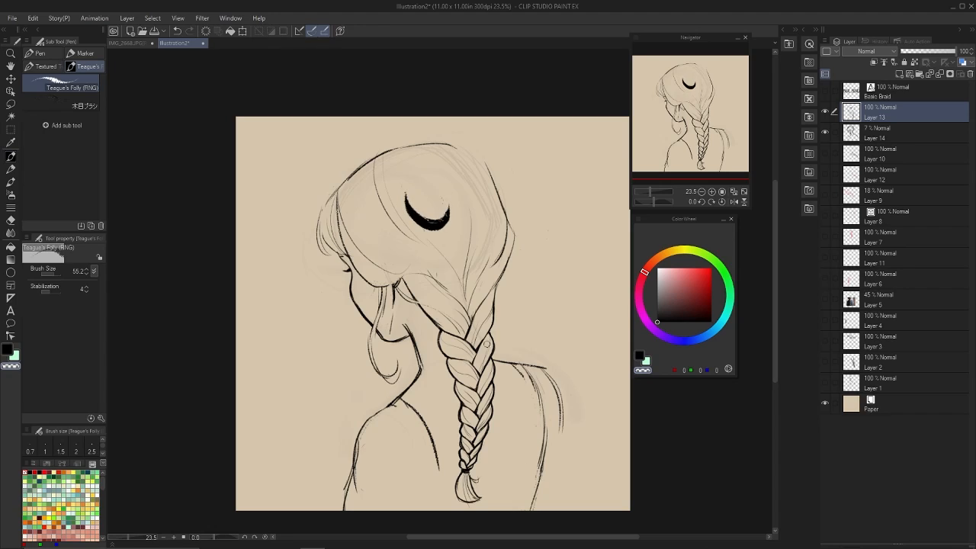
{"action": "key", "text": "c"}
{"action": "key", "text": "c"}
{"action": "key", "text": "c"}
Duplicate the Layer 13 line art and transform the copied figure, shifting it toward the right of the canvas.
{"action": "left_click", "coordinate": [900, 134]}
{"action": "left_click", "coordinate": [900, 113]}
{"action": "key", "text": "ctrl+r"}
{"action": "key", "text": "ctrl+t"}
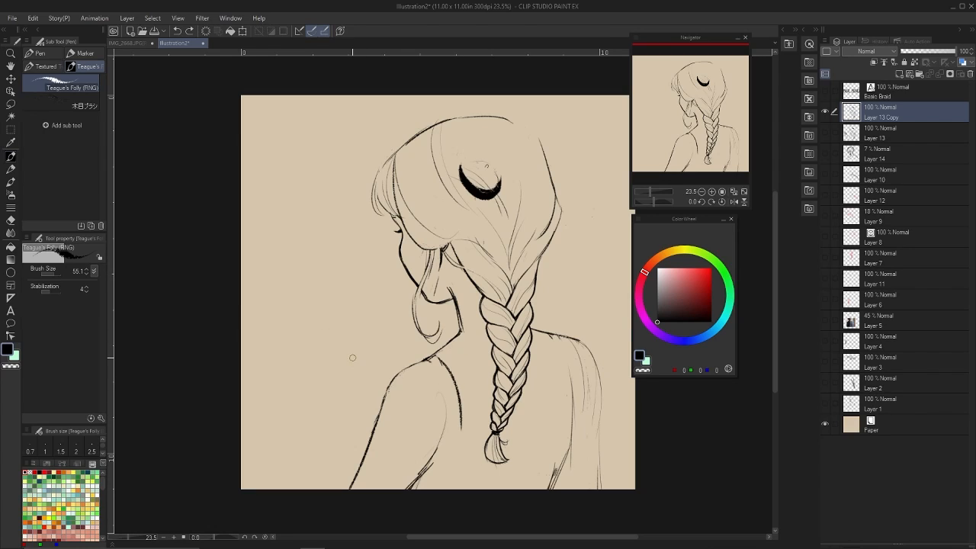
Switch to the Softy (Soft) pencil at brush size 68.1 and fade the inner line of the near arm.
{"action": "left_click", "coordinate": [42, 54]}
{"action": "left_click", "coordinate": [10, 169]}
{"action": "left_click", "coordinate": [91, 162]}
{"action": "scroll", "coordinate": [84, 149], "scroll_direction": "down", "scroll_amount": 3}
{"action": "left_click", "coordinate": [84, 145]}
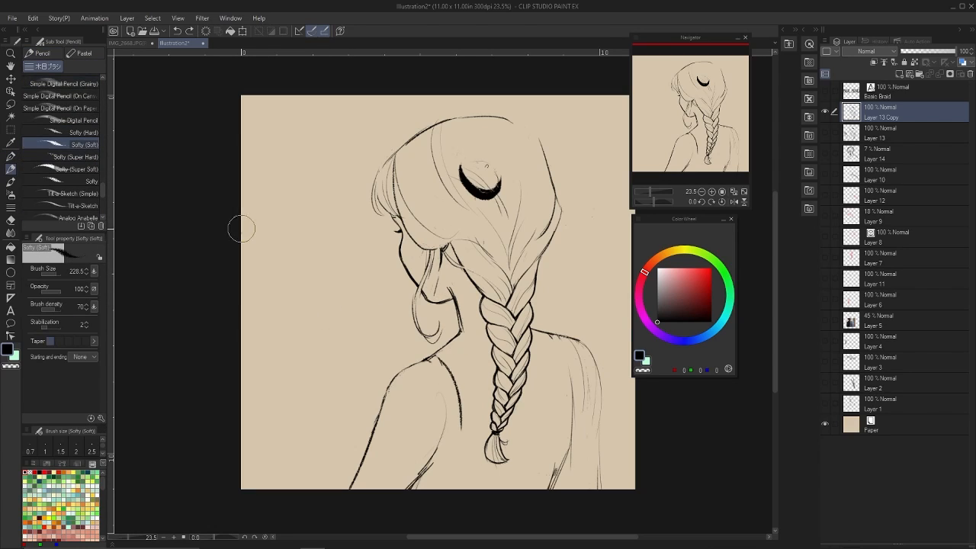
{"action": "key", "text": "bracketleft"}
{"action": "key", "text": "bracketleft"}
{"action": "key", "text": "bracketleft"}
{"action": "key", "text": "bracketleft"}
{"action": "key", "text": "c"}
{"action": "key", "text": "c"}
{"action": "key", "text": "c"}
{"action": "left_click_drag", "start_coordinate": [444, 409], "coordinate": [412, 485]}
Add garment folds on the far side and lighten the heavy shoulder and arm lines.
{"action": "key", "text": "c"}
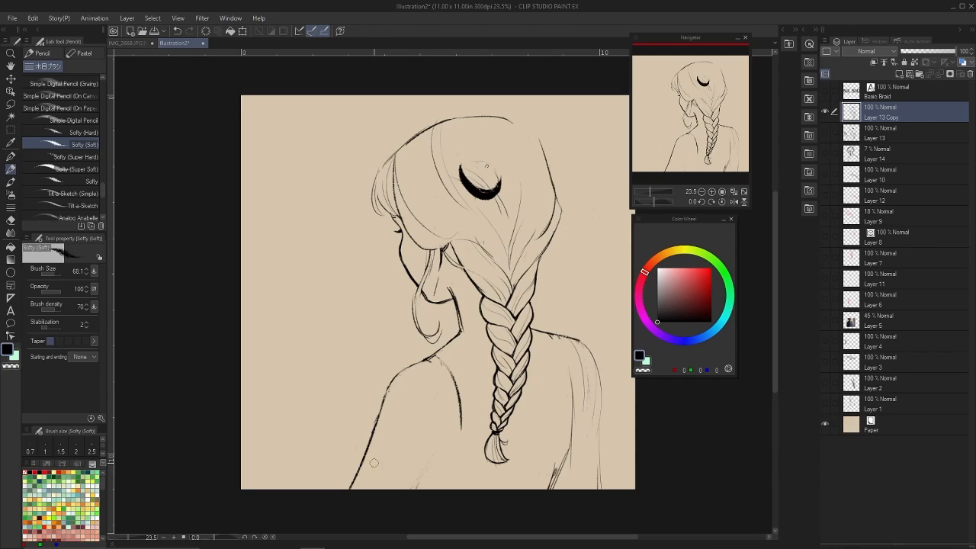
Sketch a loose off-the-shoulder neckline across the back with a ruffled sleeve on the near arm.
{"action": "left_click_drag", "start_coordinate": [370, 455], "coordinate": [486, 403]}
{"action": "left_click_drag", "start_coordinate": [442, 351], "coordinate": [464, 415]}
{"action": "key", "text": "ctrl+z"}
{"action": "key", "text": "ctrl+z"}
{"action": "mouse_move", "coordinate": [374, 428]}
{"action": "left_mouse_down"}
{"action": "mouse_move", "coordinate": [477, 424]}
{"action": "mouse_move", "coordinate": [388, 464]}
{"action": "mouse_move", "coordinate": [334, 466]}
{"action": "left_mouse_up"}
{"action": "left_click_drag", "start_coordinate": [334, 467], "coordinate": [340, 489]}
{"action": "left_click_drag", "start_coordinate": [362, 451], "coordinate": [364, 488]}
{"action": "key", "text": "c"}
{"action": "mouse_move", "coordinate": [459, 345]}
{"action": "left_mouse_down"}
{"action": "mouse_move", "coordinate": [378, 405]}
{"action": "mouse_move", "coordinate": [411, 366]}
{"action": "left_mouse_up"}
{"action": "key", "text": "c"}
{"action": "key", "text": "ctrl+z"}
{"action": "mouse_move", "coordinate": [419, 462]}
{"action": "left_mouse_down"}
{"action": "mouse_move", "coordinate": [483, 418]}
{"action": "mouse_move", "coordinate": [482, 435]}
{"action": "left_mouse_up"}
{"action": "mouse_move", "coordinate": [509, 438]}
{"action": "left_mouse_down"}
{"action": "mouse_move", "coordinate": [614, 396]}
{"action": "mouse_move", "coordinate": [566, 484]}
{"action": "mouse_move", "coordinate": [499, 488]}
{"action": "left_mouse_up"}
{"action": "key", "text": "c"}
{"action": "key", "text": "c"}
Refine the far shoulder into a smooth curve running down to the sleeve and rework the near shoulder blade line.
{"action": "key", "text": "c"}
{"action": "left_click_drag", "start_coordinate": [450, 366], "coordinate": [461, 429]}
{"action": "key", "text": "c"}
{"action": "left_click_drag", "start_coordinate": [386, 414], "coordinate": [388, 458]}
{"action": "key", "text": "ctrl+z"}
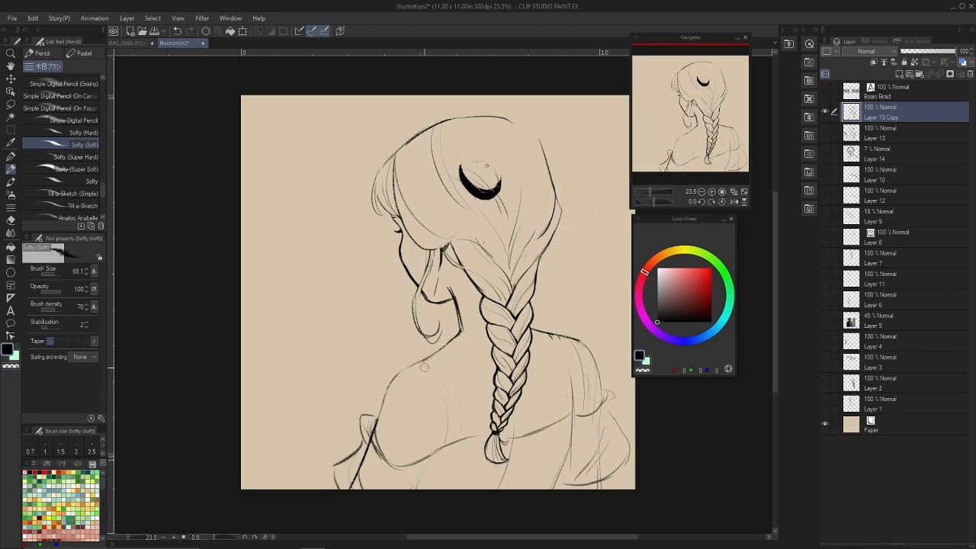
{"action": "left_click_drag", "start_coordinate": [432, 359], "coordinate": [460, 397]}
{"action": "key", "text": "c"}
{"action": "mouse_move", "coordinate": [546, 333]}
{"action": "left_mouse_down"}
{"action": "mouse_move", "coordinate": [570, 341]}
{"action": "mouse_move", "coordinate": [592, 400]}
{"action": "left_mouse_up"}
{"action": "key", "text": "c"}
{"action": "left_click_drag", "start_coordinate": [581, 342], "coordinate": [590, 408]}
{"action": "key", "text": "ctrl+z"}
Draw dress straps running down from both shoulders and add fold lines in the bodice.
{"action": "key", "text": "c"}
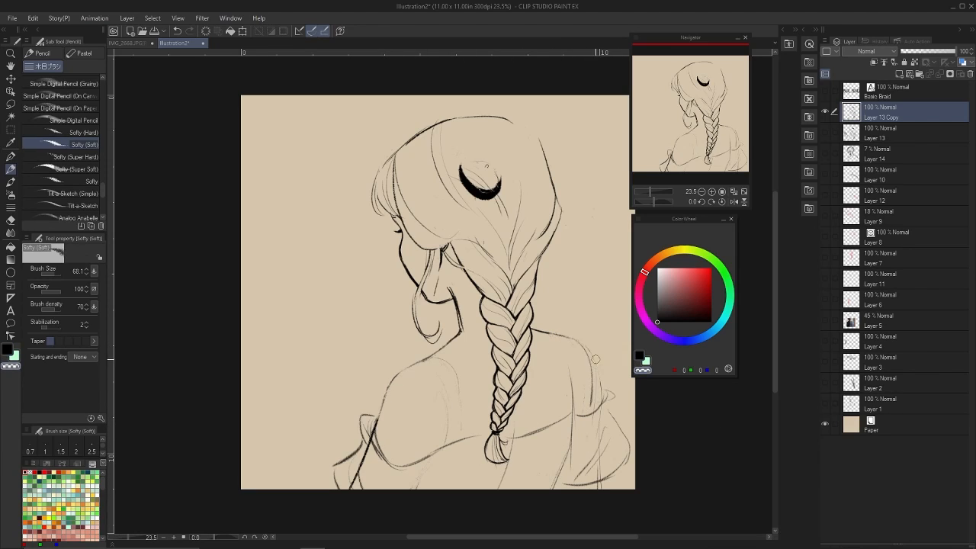
{"action": "left_click_drag", "start_coordinate": [580, 343], "coordinate": [594, 405]}
{"action": "key", "text": "c"}
{"action": "left_click_drag", "start_coordinate": [546, 334], "coordinate": [573, 418]}
{"action": "mouse_move", "coordinate": [438, 361]}
{"action": "left_mouse_down"}
{"action": "mouse_move", "coordinate": [464, 444]}
{"action": "mouse_move", "coordinate": [460, 488]}
{"action": "left_mouse_up"}
{"action": "left_click_drag", "start_coordinate": [460, 462], "coordinate": [471, 488]}
{"action": "mouse_move", "coordinate": [465, 439]}
{"action": "left_mouse_down"}
{"action": "mouse_move", "coordinate": [444, 460]}
{"action": "mouse_move", "coordinate": [457, 444]}
{"action": "left_mouse_up"}
{"action": "key", "text": "ctrl+z"}
{"action": "key", "text": "c"}
{"action": "left_click_drag", "start_coordinate": [436, 357], "coordinate": [469, 437]}
{"action": "key", "text": "c"}
{"action": "left_click_drag", "start_coordinate": [464, 444], "coordinate": [468, 440]}
{"action": "key", "text": "c"}
{"action": "left_click_drag", "start_coordinate": [546, 333], "coordinate": [570, 412]}
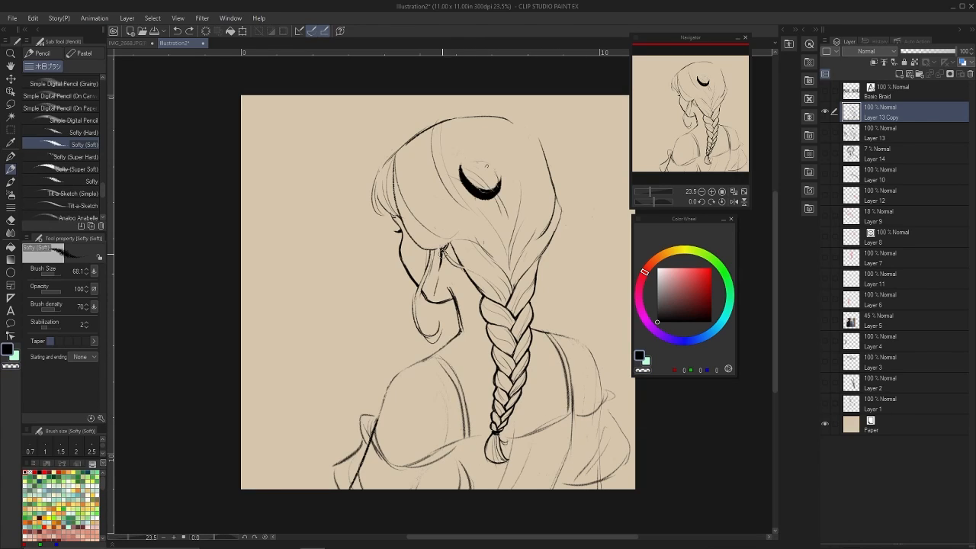
Shade the neck beneath the ear and hair, and add light shading along the side of the face.
{"action": "left_click_drag", "start_coordinate": [443, 278], "coordinate": [449, 295]}
{"action": "key", "text": "ctrl+z"}
{"action": "key", "text": "ctrl+z"}
{"action": "key", "text": "bracketright"}
{"action": "mouse_move", "coordinate": [450, 250]}
{"action": "left_mouse_down"}
{"action": "mouse_move", "coordinate": [482, 313]}
{"action": "mouse_move", "coordinate": [489, 361]}
{"action": "left_mouse_up"}
{"action": "left_click_drag", "start_coordinate": [450, 295], "coordinate": [440, 299]}
{"action": "key", "text": "bracketleft"}
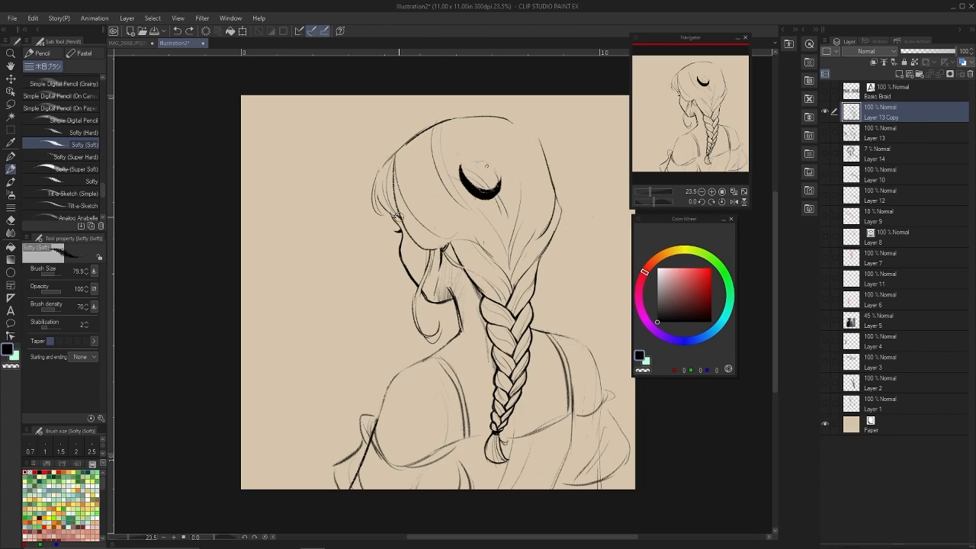
{"action": "key", "text": "bracketright"}
{"action": "key", "text": "ctrl+z"}
{"action": "mouse_move", "coordinate": [399, 221]}
{"action": "left_mouse_down"}
{"action": "mouse_move", "coordinate": [413, 241]}
{"action": "mouse_move", "coordinate": [405, 258]}
{"action": "left_mouse_up"}
Add a new layer for hair tone and choose Dry Toning Tool (Paper) from the tested pencil brushes.
{"action": "key", "text": "bracketleft"}
{"action": "key", "text": "bracketleft"}
{"action": "key", "text": "bracketleft"}
{"action": "key", "text": "ctrl+shift+n"}
{"action": "key", "text": "bracketright"}
{"action": "key", "text": "bracketright"}
{"action": "key", "text": "bracketright"}
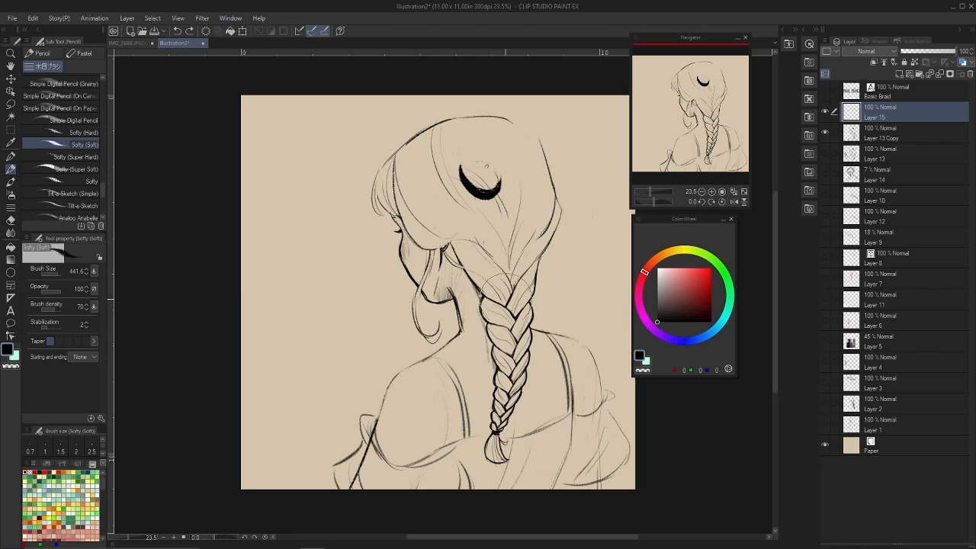
{"action": "mouse_move", "coordinate": [103, 190]}
{"action": "left_mouse_down"}
{"action": "mouse_move", "coordinate": [103, 207]}
{"action": "mouse_move", "coordinate": [104, 83]}
{"action": "left_mouse_up"}
{"action": "left_click", "coordinate": [75, 109]}
{"action": "left_click", "coordinate": [79, 94]}
{"action": "left_click_drag", "start_coordinate": [299, 237], "coordinate": [321, 272]}
{"action": "left_click_drag", "start_coordinate": [103, 85], "coordinate": [103, 104]}
{"action": "left_click", "coordinate": [75, 127]}
{"action": "left_click_drag", "start_coordinate": [308, 219], "coordinate": [393, 347]}
{"action": "key", "text": "ctrl+z"}
{"action": "key", "text": "ctrl+z"}
{"action": "left_click", "coordinate": [74, 151]}
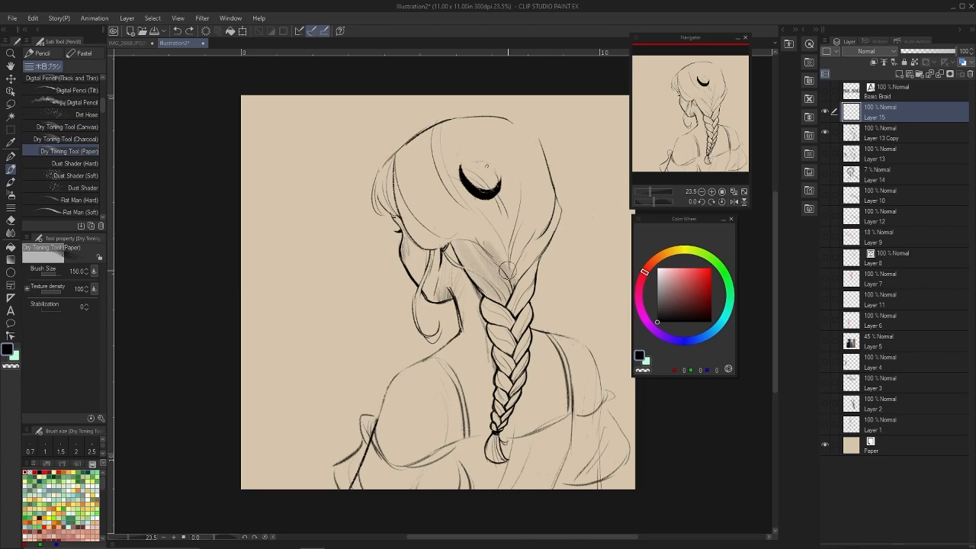
Fill the head's hair, fringe, loose strand and braid with a grey paper-textured tone and clean up the spill outside the outline.
{"action": "key", "text": "ctrl+z"}
{"action": "mouse_move", "coordinate": [511, 339]}
{"action": "left_mouse_down"}
{"action": "mouse_move", "coordinate": [514, 370]}
{"action": "mouse_move", "coordinate": [510, 270]}
{"action": "left_mouse_up"}
{"action": "key", "text": "ctrl+z"}
{"action": "mouse_move", "coordinate": [398, 159]}
{"action": "left_mouse_down"}
{"action": "mouse_move", "coordinate": [424, 235]}
{"action": "mouse_move", "coordinate": [473, 261]}
{"action": "left_mouse_up"}
{"action": "key", "text": "ctrl+z"}
{"action": "mouse_move", "coordinate": [389, 208]}
{"action": "left_mouse_down"}
{"action": "mouse_move", "coordinate": [387, 169]}
{"action": "mouse_move", "coordinate": [458, 191]}
{"action": "mouse_move", "coordinate": [495, 152]}
{"action": "mouse_move", "coordinate": [447, 227]}
{"action": "mouse_move", "coordinate": [522, 287]}
{"action": "mouse_move", "coordinate": [505, 343]}
{"action": "mouse_move", "coordinate": [496, 455]}
{"action": "left_mouse_up"}
{"action": "left_click_drag", "start_coordinate": [427, 131], "coordinate": [449, 249]}
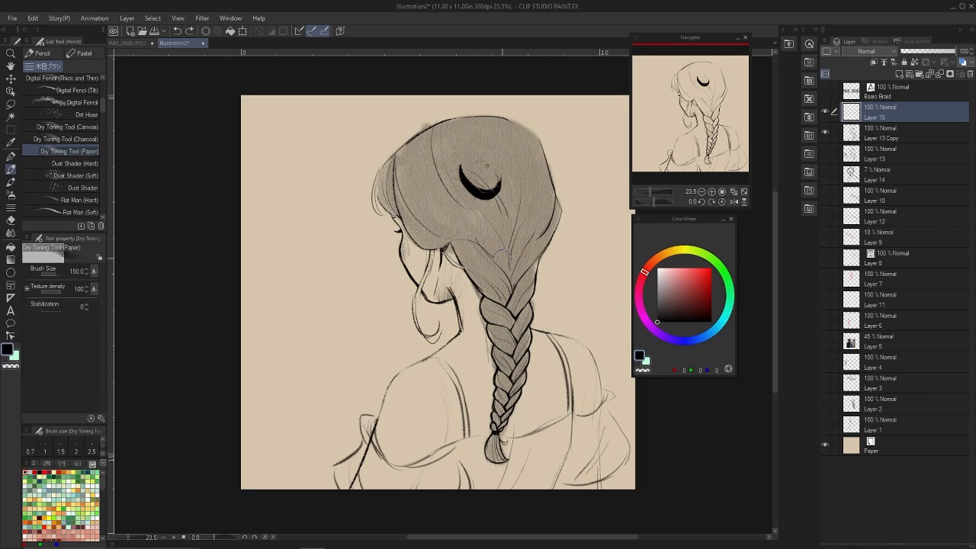
{"action": "key", "text": "p"}
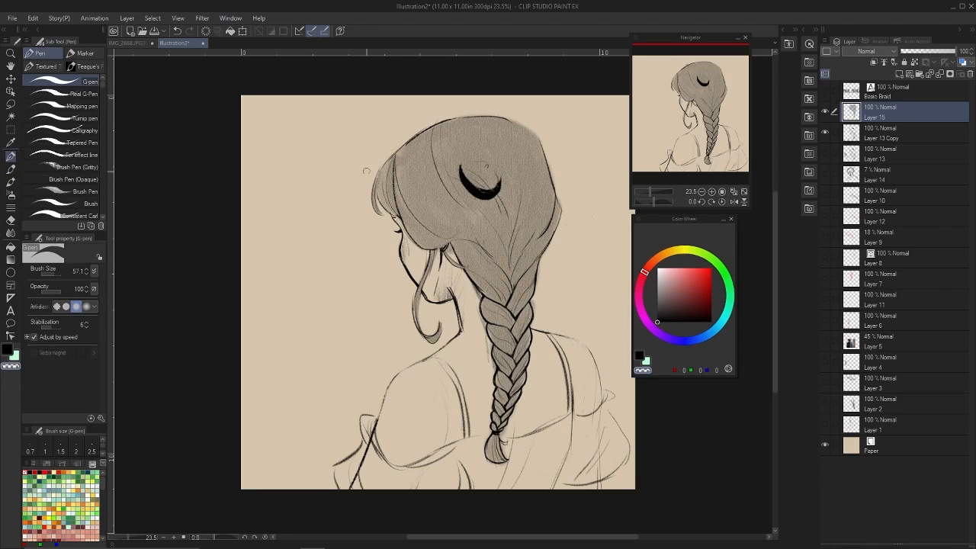
{"action": "key", "text": "ctrl+z"}
{"action": "key", "text": "ctrl+y"}
Try lightening the upper braid with the Flat and Oil 6 brushes.
{"action": "key", "text": "p"}
{"action": "left_click_drag", "start_coordinate": [105, 112], "coordinate": [114, 201]}
{"action": "left_click", "coordinate": [69, 147]}
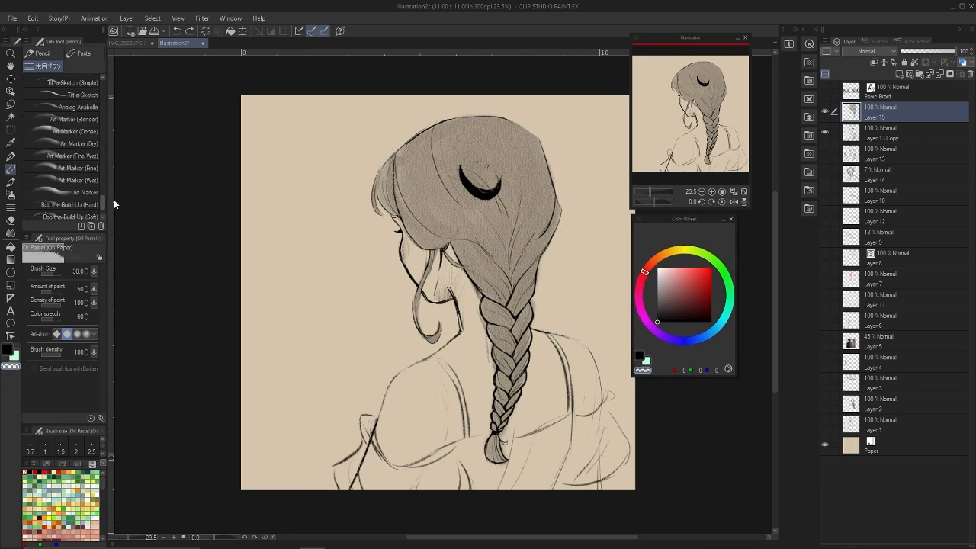
{"action": "left_click", "coordinate": [80, 141]}
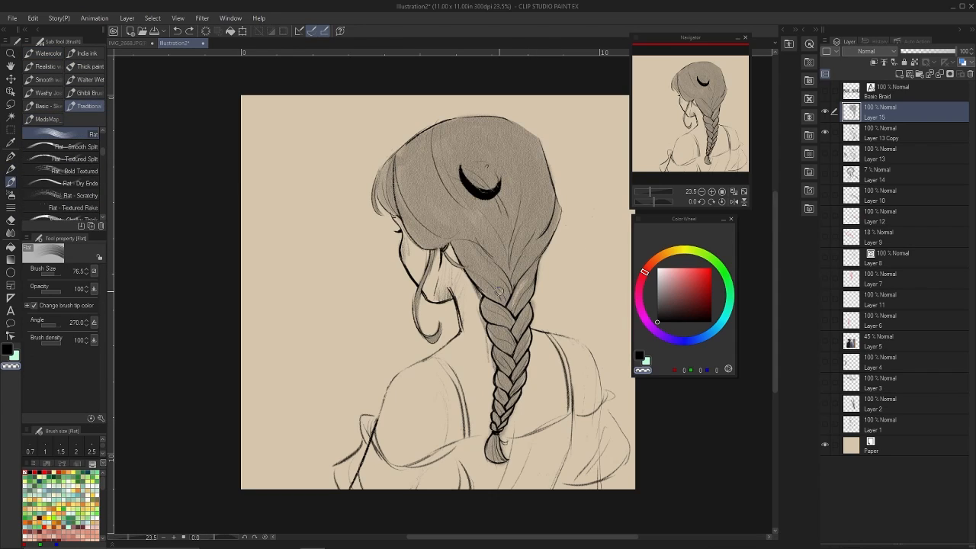
{"action": "left_click", "coordinate": [86, 203]}
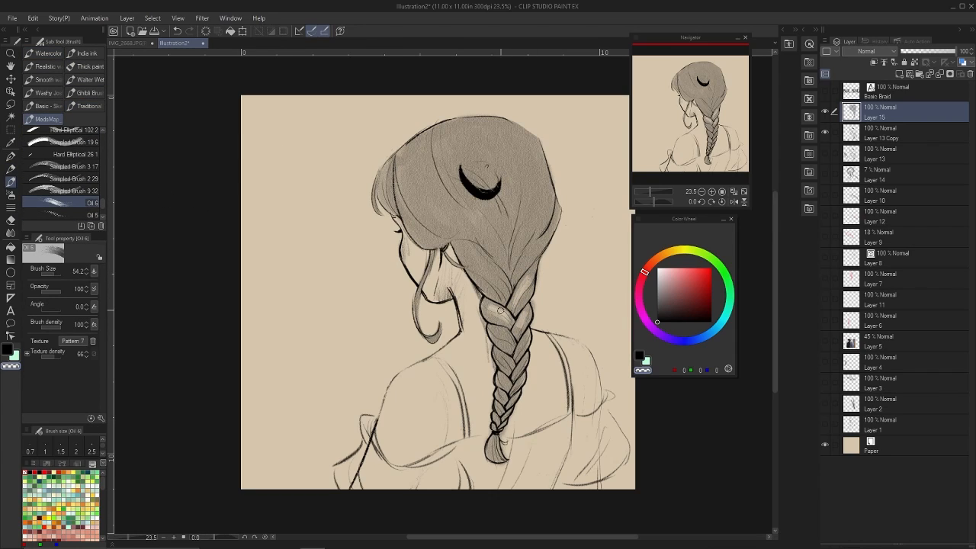
{"action": "key", "text": "b"}
{"action": "key", "text": "p"}
Shade the face edge, the neck and the area beside the braid with Dry Toning Tool (Paper) on Layer 13 Copy.
{"action": "key", "text": "alt+bracketleft"}
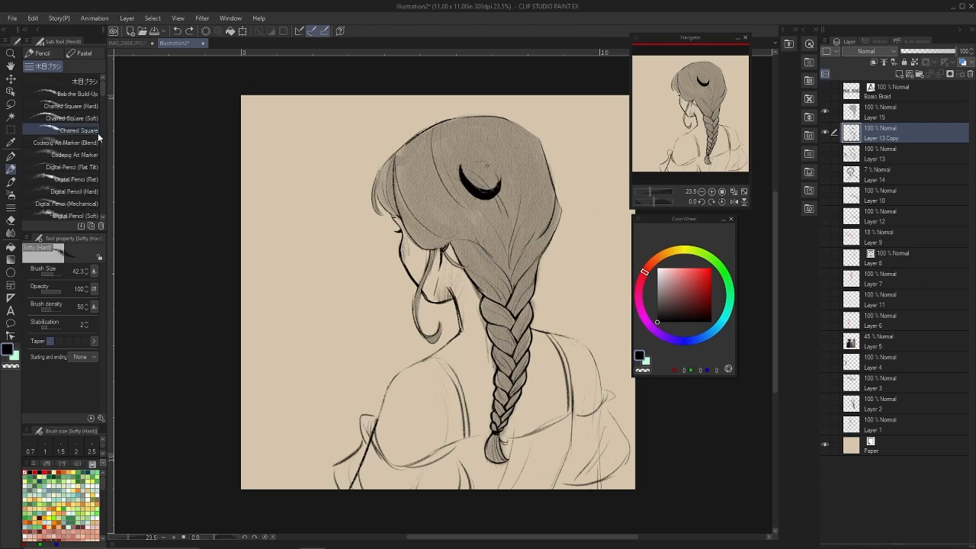
{"action": "left_click_drag", "start_coordinate": [102, 132], "coordinate": [105, 106]}
{"action": "left_click", "coordinate": [70, 173]}
{"action": "mouse_move", "coordinate": [405, 263]}
{"action": "left_mouse_down"}
{"action": "mouse_move", "coordinate": [404, 246]}
{"action": "mouse_move", "coordinate": [406, 260]}
{"action": "left_mouse_up"}
{"action": "mouse_move", "coordinate": [436, 300]}
{"action": "left_mouse_down"}
{"action": "mouse_move", "coordinate": [448, 277]}
{"action": "mouse_move", "coordinate": [477, 294]}
{"action": "mouse_move", "coordinate": [451, 248]}
{"action": "mouse_move", "coordinate": [479, 295]}
{"action": "left_mouse_up"}
{"action": "key", "text": "ctrl+z"}
Add darker strand shading on Layer 15 along the hairline, the crown and the hair gathering into the braid.
{"action": "key", "text": "ctrl+z"}
{"action": "key", "text": "c"}
{"action": "left_click_drag", "start_coordinate": [489, 369], "coordinate": [485, 341]}
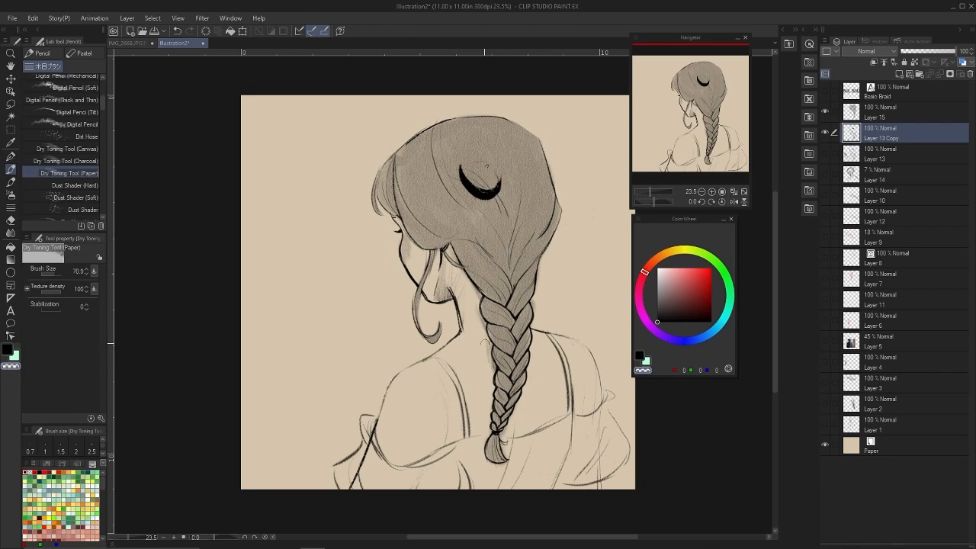
{"action": "key", "text": "c"}
{"action": "mouse_move", "coordinate": [396, 149]}
{"action": "left_mouse_down"}
{"action": "mouse_move", "coordinate": [428, 221]}
{"action": "mouse_move", "coordinate": [449, 235]}
{"action": "mouse_move", "coordinate": [404, 164]}
{"action": "left_mouse_up"}
{"action": "key", "text": "ctrl+z"}
{"action": "left_click", "coordinate": [881, 113]}
{"action": "key", "text": "c"}
{"action": "key", "text": "c"}
{"action": "left_click_drag", "start_coordinate": [395, 151], "coordinate": [428, 225]}
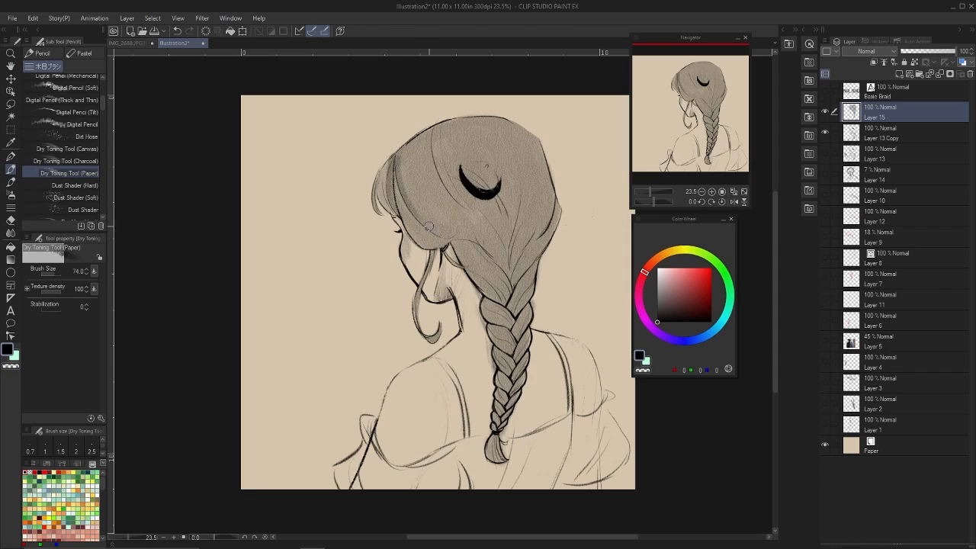
{"action": "left_click_drag", "start_coordinate": [487, 247], "coordinate": [512, 287]}
{"action": "left_click_drag", "start_coordinate": [510, 224], "coordinate": [509, 273]}
{"action": "mouse_move", "coordinate": [554, 171]}
{"action": "left_mouse_down"}
{"action": "mouse_move", "coordinate": [520, 261]}
{"action": "mouse_move", "coordinate": [533, 210]}
{"action": "left_mouse_up"}
{"action": "mouse_move", "coordinate": [432, 130]}
{"action": "left_mouse_down"}
{"action": "mouse_move", "coordinate": [460, 210]}
{"action": "mouse_move", "coordinate": [498, 237]}
{"action": "left_mouse_up"}
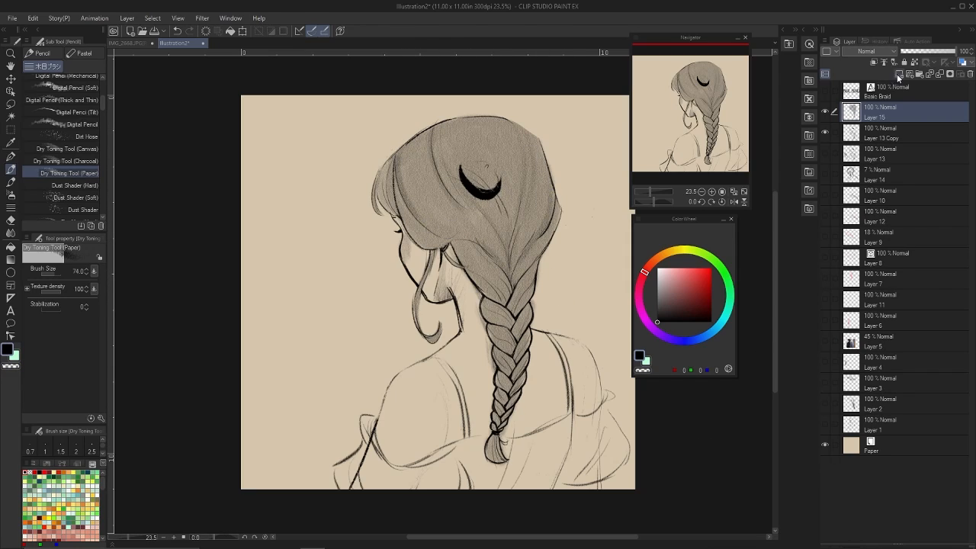
Shade the off-shoulder dress on a new layer with Dry Toning Tool (Paper) and erase the spill along its edges.
{"action": "left_click", "coordinate": [899, 74]}
{"action": "mouse_move", "coordinate": [620, 455]}
{"action": "left_mouse_down"}
{"action": "mouse_move", "coordinate": [592, 452]}
{"action": "mouse_move", "coordinate": [611, 426]}
{"action": "mouse_move", "coordinate": [508, 481]}
{"action": "mouse_move", "coordinate": [366, 479]}
{"action": "mouse_move", "coordinate": [451, 485]}
{"action": "mouse_move", "coordinate": [377, 460]}
{"action": "mouse_move", "coordinate": [374, 413]}
{"action": "left_mouse_up"}
{"action": "key", "text": "p"}
{"action": "key", "text": "c"}
{"action": "left_click_drag", "start_coordinate": [335, 469], "coordinate": [331, 489]}
{"action": "key", "text": "b"}
{"action": "key", "text": "c"}
{"action": "key", "text": "p"}
{"action": "mouse_move", "coordinate": [603, 403]}
{"action": "left_mouse_down"}
{"action": "mouse_move", "coordinate": [611, 439]}
{"action": "mouse_move", "coordinate": [577, 445]}
{"action": "mouse_move", "coordinate": [619, 400]}
{"action": "left_mouse_up"}
{"action": "key", "text": "p"}
{"action": "key", "text": "c"}
Duplicate and merge the dress tone layer, clear the tone over the braid's tip and hide the merged layer.
{"action": "right_click", "coordinate": [907, 113]}
{"action": "left_click", "coordinate": [924, 192]}
{"action": "left_click", "coordinate": [919, 133], "text": "shift"}
{"action": "right_click", "coordinate": [919, 132]}
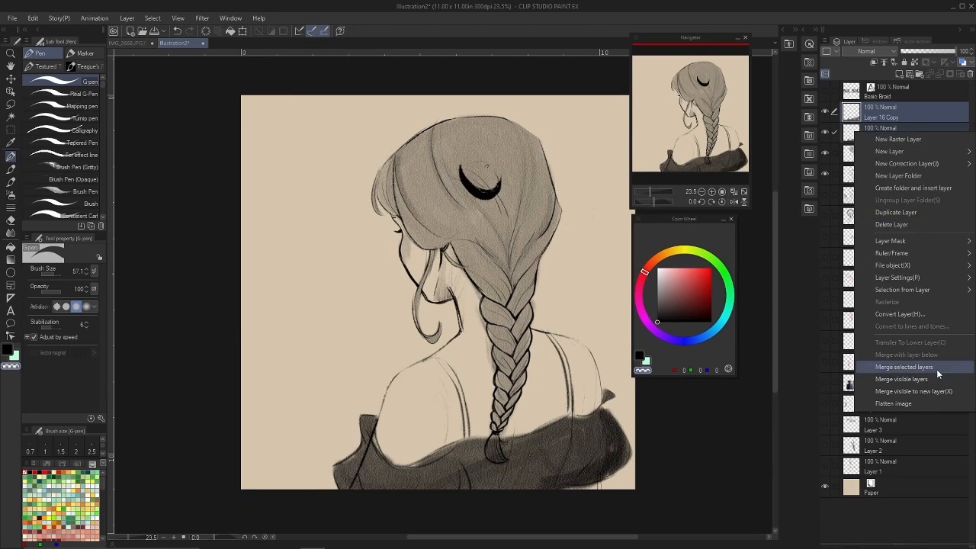
{"action": "left_click", "coordinate": [938, 369]}
{"action": "left_click_drag", "start_coordinate": [494, 459], "coordinate": [499, 429]}
{"action": "left_click", "coordinate": [825, 112]}
Create a new dress tone layer and try a broad Dry Toning Tool (Paper) stroke over the far sleeve.
{"action": "key", "text": "p"}
{"action": "key", "text": "c"}
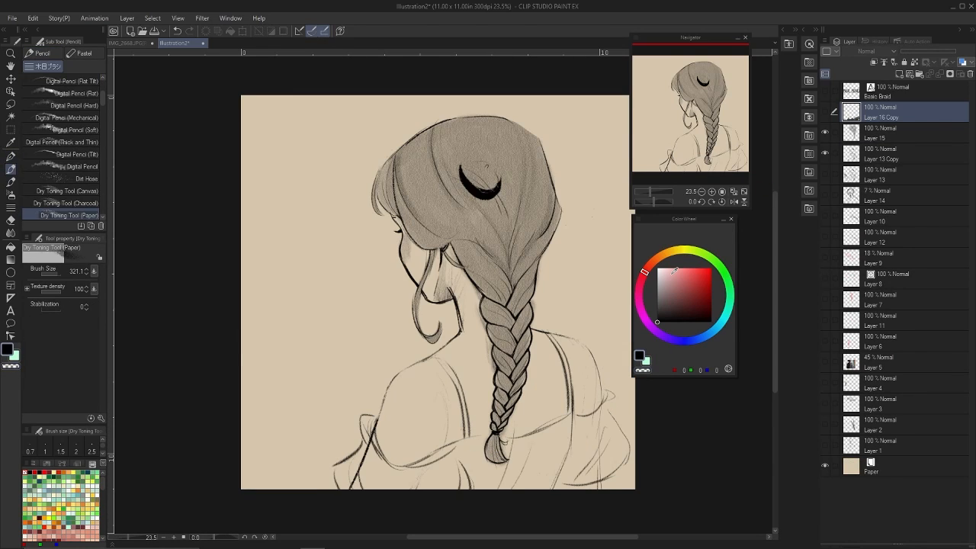
{"action": "left_click", "coordinate": [900, 74]}
{"action": "key", "text": "bracketright"}
{"action": "left_click_drag", "start_coordinate": [601, 416], "coordinate": [566, 482]}
{"action": "key", "text": "ctrl+z"}
Try painting the near sleeve with the Walter Wet brush.
{"action": "key", "text": "b"}
{"action": "left_click", "coordinate": [48, 93]}
{"action": "left_click", "coordinate": [90, 80]}
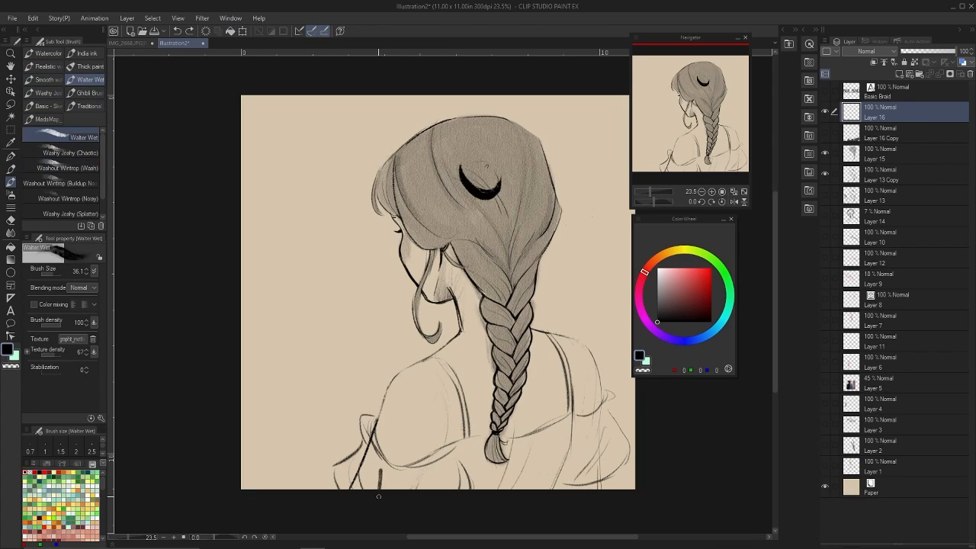
{"action": "mouse_move", "coordinate": [337, 487]}
{"action": "left_mouse_down"}
{"action": "mouse_move", "coordinate": [365, 451]}
{"action": "mouse_move", "coordinate": [401, 474]}
{"action": "mouse_move", "coordinate": [457, 448]}
{"action": "left_mouse_up"}
{"action": "mouse_move", "coordinate": [364, 419]}
{"action": "left_mouse_down"}
{"action": "mouse_move", "coordinate": [374, 459]}
{"action": "mouse_move", "coordinate": [412, 488]}
{"action": "mouse_move", "coordinate": [472, 484]}
{"action": "left_mouse_up"}
{"action": "key", "text": "ctrl+z"}
Fill both dress sleeves with a grey tone on Layer 16 using Dry Toning Tool (Paper), following the sketched edges.
{"action": "key", "text": "p"}
{"action": "key", "text": "p"}
{"action": "mouse_move", "coordinate": [337, 467]}
{"action": "left_mouse_down"}
{"action": "mouse_move", "coordinate": [373, 452]}
{"action": "mouse_move", "coordinate": [435, 495]}
{"action": "mouse_move", "coordinate": [466, 487]}
{"action": "mouse_move", "coordinate": [438, 464]}
{"action": "mouse_move", "coordinate": [409, 483]}
{"action": "left_mouse_up"}
{"action": "key", "text": "bracketleft"}
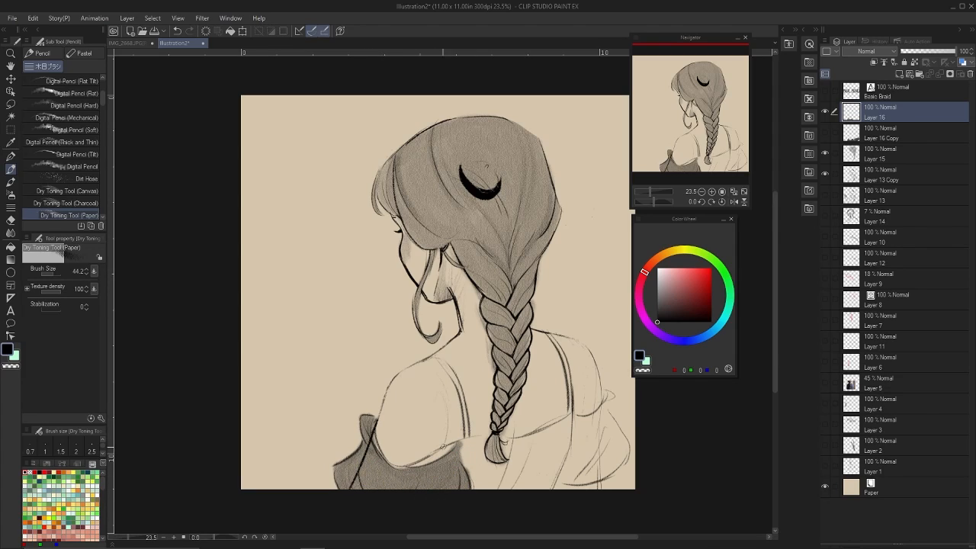
{"action": "mouse_move", "coordinate": [454, 447]}
{"action": "left_mouse_down"}
{"action": "mouse_move", "coordinate": [398, 465]}
{"action": "mouse_move", "coordinate": [374, 422]}
{"action": "left_mouse_up"}
{"action": "mouse_move", "coordinate": [580, 421]}
{"action": "left_mouse_down"}
{"action": "mouse_move", "coordinate": [565, 478]}
{"action": "mouse_move", "coordinate": [580, 420]}
{"action": "mouse_move", "coordinate": [623, 442]}
{"action": "mouse_move", "coordinate": [607, 400]}
{"action": "mouse_move", "coordinate": [577, 416]}
{"action": "left_mouse_up"}
{"action": "key", "text": "bracketleft"}
{"action": "key", "text": "bracketleft"}
{"action": "key", "text": "bracketleft"}
{"action": "key", "text": "bracketleft"}
{"action": "key", "text": "bracketleft"}
{"action": "left_click_drag", "start_coordinate": [460, 442], "coordinate": [472, 488]}
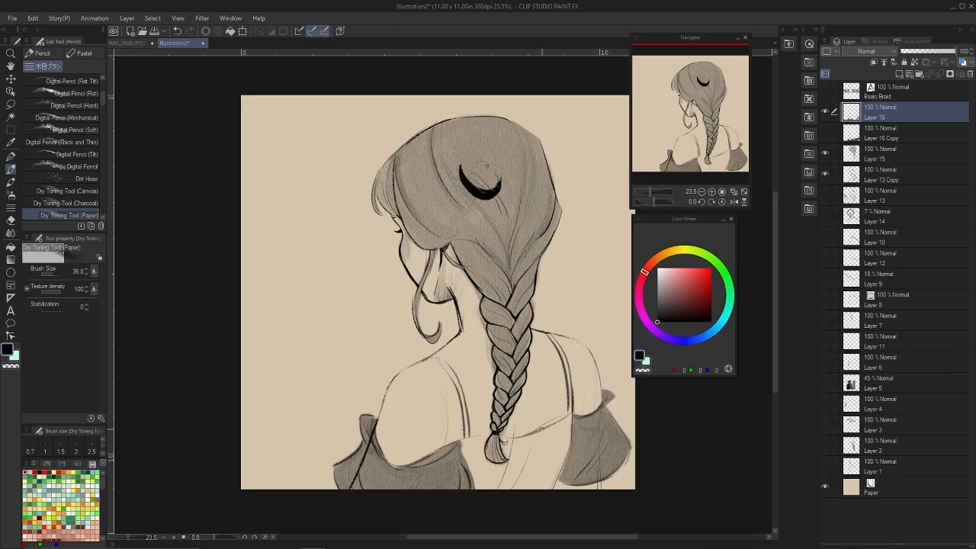
Tone the back of the dress between the sleeves and erase the spill above the neckline and around the braid's tip.
{"action": "key", "text": "bracketright"}
{"action": "key", "text": "bracketright"}
{"action": "key", "text": "bracketright"}
{"action": "key", "text": "bracketright"}
{"action": "key", "text": "bracketright"}
{"action": "key", "text": "ctrl+z"}
{"action": "mouse_move", "coordinate": [571, 418]}
{"action": "left_mouse_down"}
{"action": "mouse_move", "coordinate": [547, 487]}
{"action": "mouse_move", "coordinate": [480, 465]}
{"action": "mouse_move", "coordinate": [537, 495]}
{"action": "left_mouse_up"}
{"action": "key", "text": "bracketright"}
{"action": "key", "text": "bracketright"}
{"action": "key", "text": "bracketright"}
{"action": "key", "text": "bracketright"}
{"action": "key", "text": "bracketright"}
{"action": "key", "text": "p"}
{"action": "key", "text": "c"}
{"action": "left_click_drag", "start_coordinate": [511, 429], "coordinate": [469, 433]}
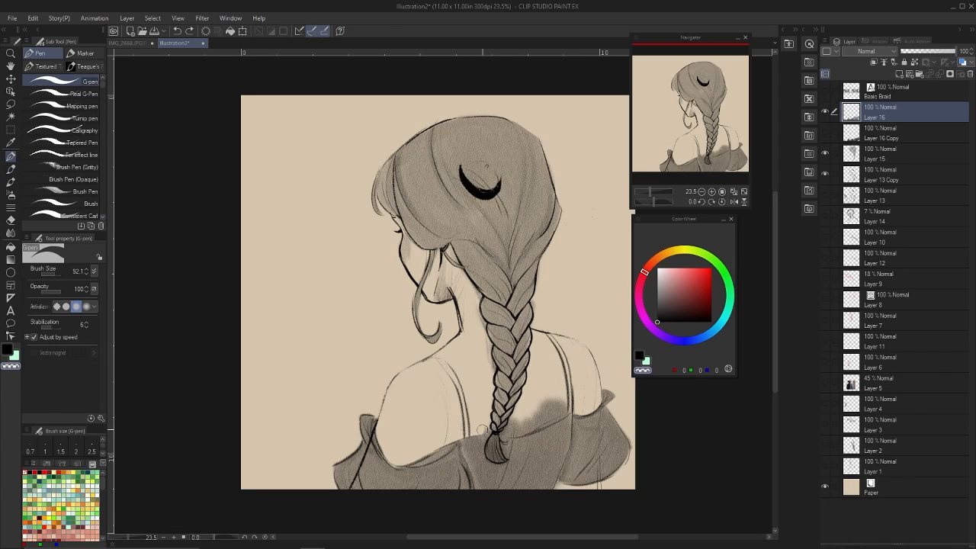
{"action": "mouse_move", "coordinate": [564, 412]}
{"action": "left_mouse_down"}
{"action": "mouse_move", "coordinate": [551, 399]}
{"action": "mouse_move", "coordinate": [513, 421]}
{"action": "left_mouse_up"}
Darken the dress tone by duplicating and merging its layer, with Normal blending and 80% opacity.
{"action": "left_click", "coordinate": [874, 51]}
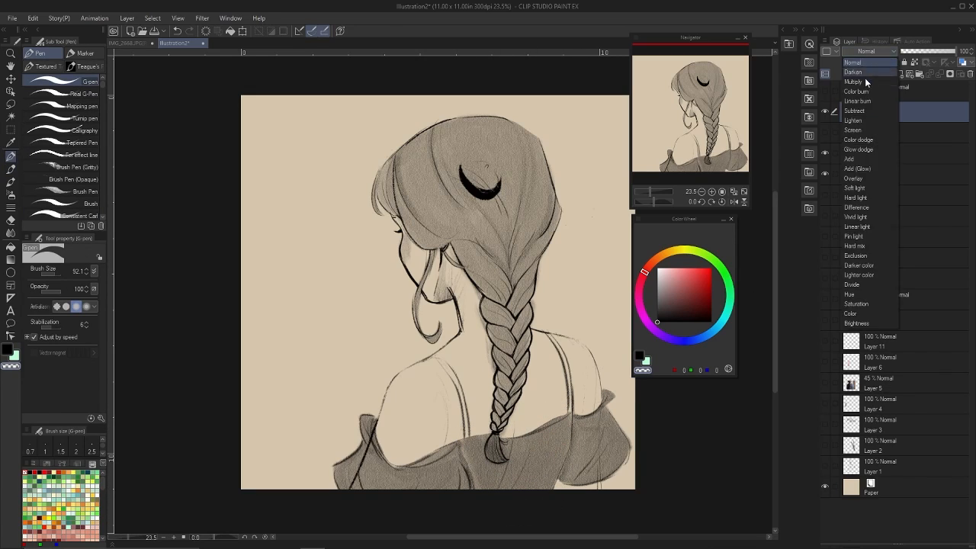
{"action": "left_click", "coordinate": [865, 79]}
{"action": "key", "text": "ctrl+c"}
{"action": "key", "text": "ctrl+v"}
{"action": "left_click", "coordinate": [884, 131], "text": "ctrl"}
{"action": "left_click", "coordinate": [874, 51]}
{"action": "left_click", "coordinate": [858, 64]}
{"action": "right_click", "coordinate": [855, 113]}
{"action": "left_click", "coordinate": [902, 348]}
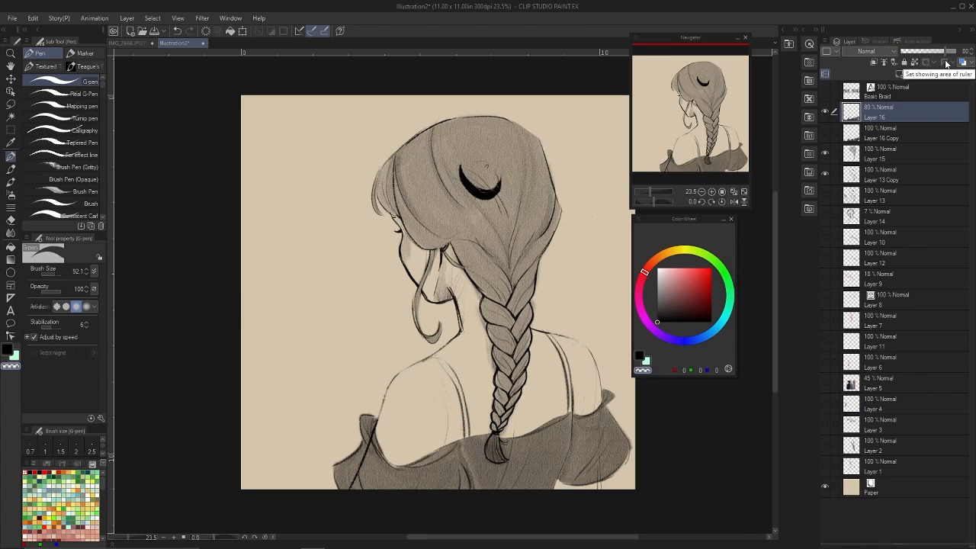
Shade both shoulder straps with Dry Toning Tool (Paper) and darken the dress layer by lowering its luminosity.
{"action": "key", "text": "p"}
{"action": "key", "text": "bracketleft"}
{"action": "mouse_move", "coordinate": [431, 359]}
{"action": "left_mouse_down"}
{"action": "mouse_move", "coordinate": [459, 391]}
{"action": "mouse_move", "coordinate": [468, 436]}
{"action": "mouse_move", "coordinate": [461, 395]}
{"action": "left_mouse_up"}
{"action": "mouse_move", "coordinate": [548, 333]}
{"action": "left_mouse_down"}
{"action": "mouse_move", "coordinate": [571, 412]}
{"action": "mouse_move", "coordinate": [570, 395]}
{"action": "left_mouse_up"}
{"action": "left_click_drag", "start_coordinate": [563, 360], "coordinate": [570, 410]}
{"action": "key", "text": "ctrl+u"}
{"action": "left_click_drag", "start_coordinate": [231, 450], "coordinate": [175, 451]}
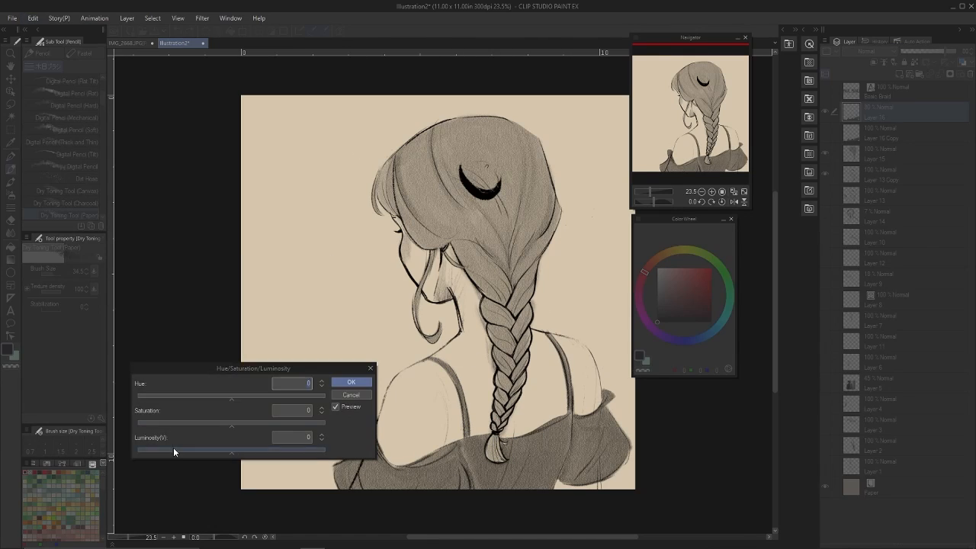
{"action": "left_click", "coordinate": [351, 381]}
Rearrange the layers with Layer 13 Copy on top in Multiply mode and the dress tone below Layer 15.
{"action": "mouse_move", "coordinate": [891, 112]}
{"action": "left_mouse_down"}
{"action": "mouse_move", "coordinate": [892, 184]}
{"action": "mouse_move", "coordinate": [891, 104]}
{"action": "left_mouse_up"}
{"action": "scroll", "coordinate": [592, 320], "scroll_direction": "down", "scroll_amount": 1}
{"action": "left_click", "coordinate": [885, 174]}
Duplicate the dress tone at 47% opacity and merge it with the original dress layer.
{"action": "key", "text": "ctrl+v"}
{"action": "left_click", "coordinate": [921, 51]}
{"action": "left_click", "coordinate": [888, 195], "text": "ctrl"}
{"action": "right_click", "coordinate": [887, 193]}
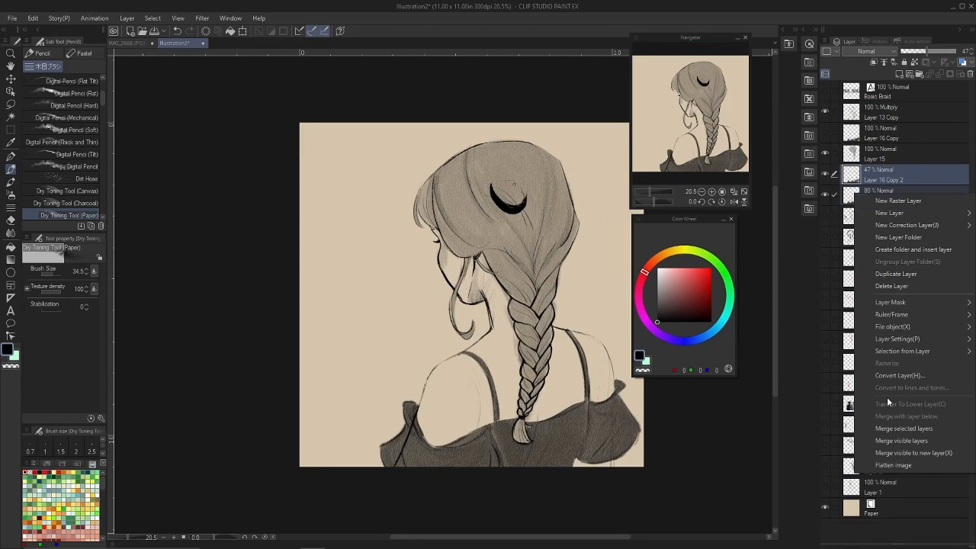
{"action": "left_click", "coordinate": [888, 427]}
On a new layer, draw a crescent moon tattoo with surrounding curls on the near shoulder using Teague's Folly (RNG).
{"action": "key", "text": "ctrl+shift+n"}
{"action": "key", "text": "p"}
{"action": "left_click", "coordinate": [88, 66]}
{"action": "left_click_drag", "start_coordinate": [443, 379], "coordinate": [460, 392]}
{"action": "mouse_move", "coordinate": [444, 379]}
{"action": "left_mouse_down"}
{"action": "mouse_move", "coordinate": [477, 378]}
{"action": "mouse_move", "coordinate": [473, 392]}
{"action": "left_mouse_up"}
{"action": "left_click_drag", "start_coordinate": [459, 406], "coordinate": [476, 409]}
{"action": "left_click_drag", "start_coordinate": [468, 405], "coordinate": [458, 421]}
{"action": "mouse_move", "coordinate": [455, 382]}
{"action": "left_mouse_down"}
{"action": "mouse_move", "coordinate": [464, 396]}
{"action": "mouse_move", "coordinate": [440, 426]}
{"action": "mouse_move", "coordinate": [435, 420]}
{"action": "left_mouse_up"}
{"action": "key", "text": "ctrl+z"}
Extend the shoulder tattoo with curling floral line details around and below the crescent moon.
{"action": "mouse_move", "coordinate": [461, 424]}
{"action": "left_mouse_down"}
{"action": "mouse_move", "coordinate": [470, 429]}
{"action": "mouse_move", "coordinate": [462, 434]}
{"action": "left_mouse_up"}
{"action": "left_click_drag", "start_coordinate": [434, 386], "coordinate": [424, 400]}
{"action": "mouse_move", "coordinate": [424, 410]}
{"action": "left_mouse_down"}
{"action": "mouse_move", "coordinate": [438, 406]}
{"action": "mouse_move", "coordinate": [422, 407]}
{"action": "mouse_move", "coordinate": [436, 421]}
{"action": "left_mouse_up"}
{"action": "key", "text": "ctrl+z"}
{"action": "left_click_drag", "start_coordinate": [436, 411], "coordinate": [439, 421]}
{"action": "key", "text": "ctrl+z"}
{"action": "mouse_move", "coordinate": [444, 412]}
{"action": "left_mouse_down"}
{"action": "mouse_move", "coordinate": [455, 421]}
{"action": "mouse_move", "coordinate": [443, 416]}
{"action": "mouse_move", "coordinate": [449, 409]}
{"action": "left_mouse_up"}
{"action": "key", "text": "ctrl+z"}
{"action": "left_click_drag", "start_coordinate": [454, 426], "coordinate": [461, 439]}
{"action": "key", "text": "ctrl+z"}
{"action": "mouse_move", "coordinate": [440, 425]}
{"action": "left_mouse_down"}
{"action": "mouse_move", "coordinate": [432, 445]}
{"action": "mouse_move", "coordinate": [420, 431]}
{"action": "left_mouse_up"}
{"action": "left_click_drag", "start_coordinate": [424, 435], "coordinate": [431, 443]}
{"action": "left_click_drag", "start_coordinate": [439, 392], "coordinate": [459, 403]}
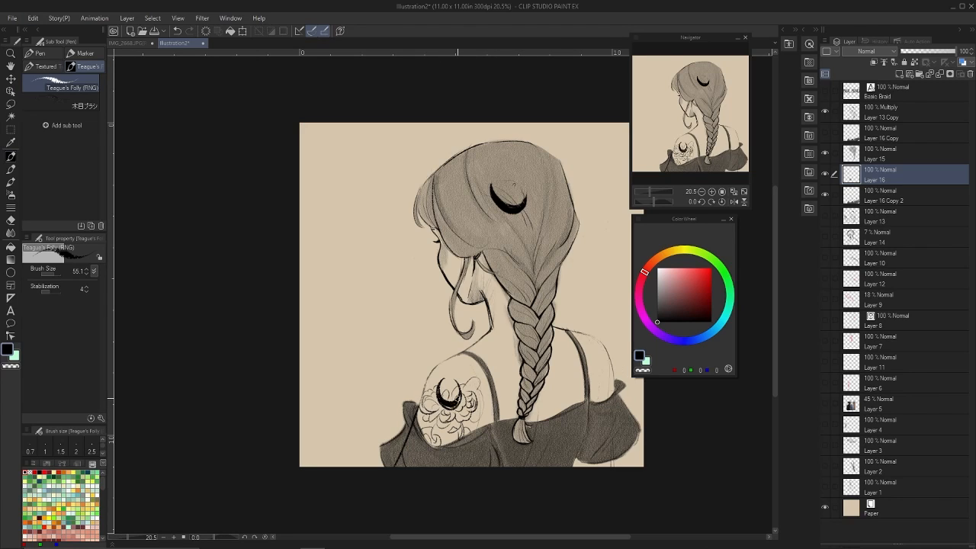
Turn the shoulder tattoo white by raising its luminosity to the maximum.
{"action": "left_click", "coordinate": [33, 18]}
{"action": "left_click", "coordinate": [221, 299]}
{"action": "left_click", "coordinate": [33, 19]}
{"action": "left_click", "coordinate": [221, 260]}
{"action": "left_click_drag", "start_coordinate": [233, 453], "coordinate": [325, 453]}
{"action": "left_click", "coordinate": [351, 382]}
Duplicate the white tattoo layer and apply a Gaussian blur to the copy as a glow.
{"action": "right_click", "coordinate": [907, 175]}
{"action": "left_click", "coordinate": [921, 255]}
{"action": "left_click", "coordinate": [202, 18]}
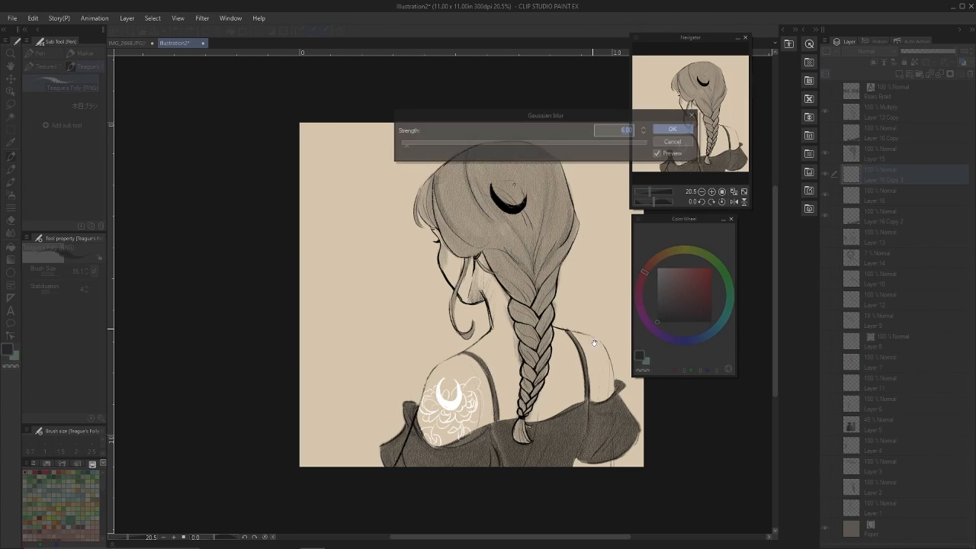
{"action": "left_click_drag", "start_coordinate": [451, 144], "coordinate": [460, 143]}
{"action": "left_click", "coordinate": [675, 130]}
Set the tattoo layer to 84% and its glow copy to 65% opacity, and erase both along the dress's neckline.
{"action": "left_click", "coordinate": [907, 194]}
{"action": "left_click", "coordinate": [947, 51]}
{"action": "left_click", "coordinate": [908, 175]}
{"action": "left_click", "coordinate": [936, 51]}
{"action": "left_click", "coordinate": [907, 195]}
{"action": "left_click_drag", "start_coordinate": [471, 433], "coordinate": [437, 444]}
{"action": "left_click", "coordinate": [908, 175]}
{"action": "left_click_drag", "start_coordinate": [470, 434], "coordinate": [451, 442]}
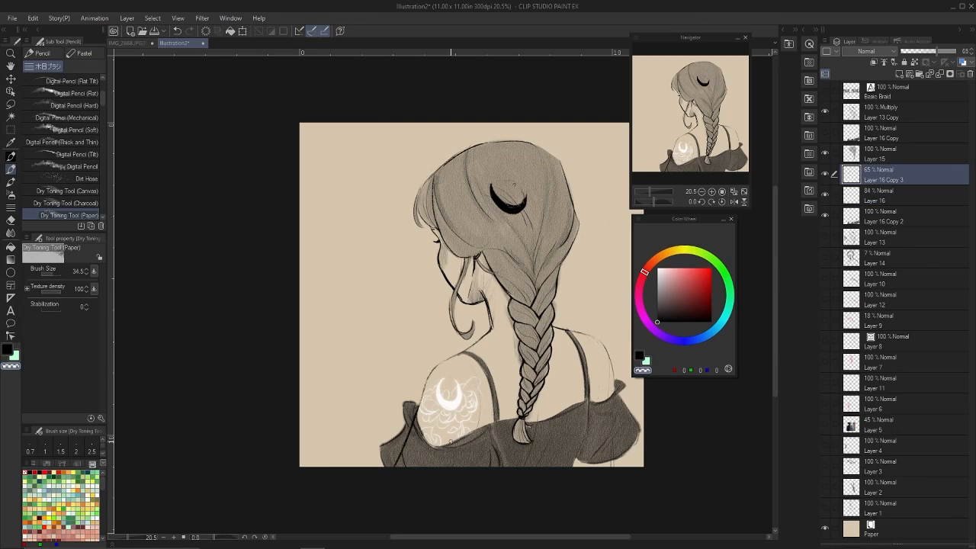
Create Layer 17 and try a white Dry Toning Tool (Paper) highlight along the far shoulder.
{"action": "left_click", "coordinate": [899, 74]}
{"action": "left_click", "coordinate": [11, 157]}
{"action": "left_click", "coordinate": [25, 472]}
{"action": "key", "text": "ctrl+z"}
{"action": "left_click", "coordinate": [10, 169]}
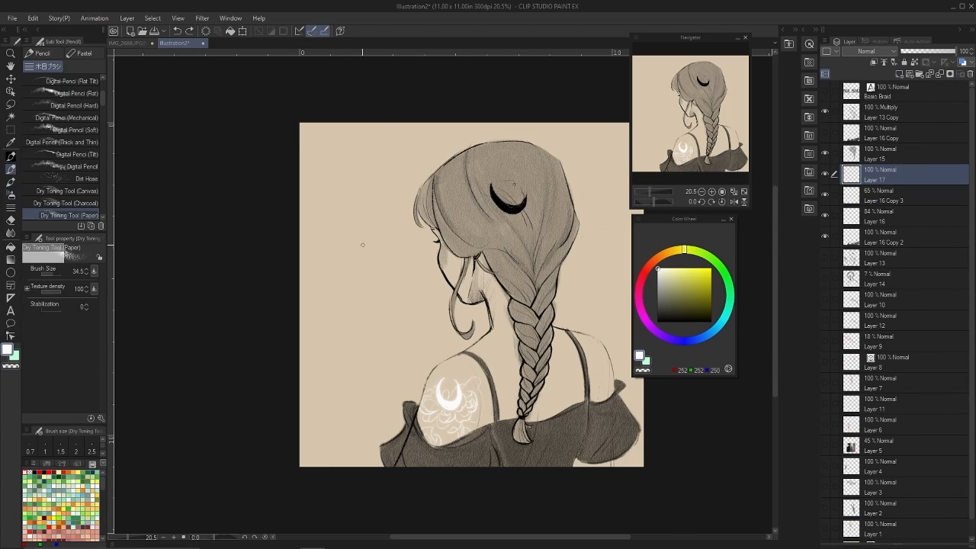
{"action": "left_click_drag", "start_coordinate": [592, 333], "coordinate": [612, 392]}
{"action": "key", "text": "ctrl+z"}
Move Layer 17 above Layer 13 Copy and add small white accents at the shoulders with Teague's Folly (RNG).
{"action": "left_click_drag", "start_coordinate": [908, 174], "coordinate": [908, 103]}
{"action": "left_click", "coordinate": [11, 156]}
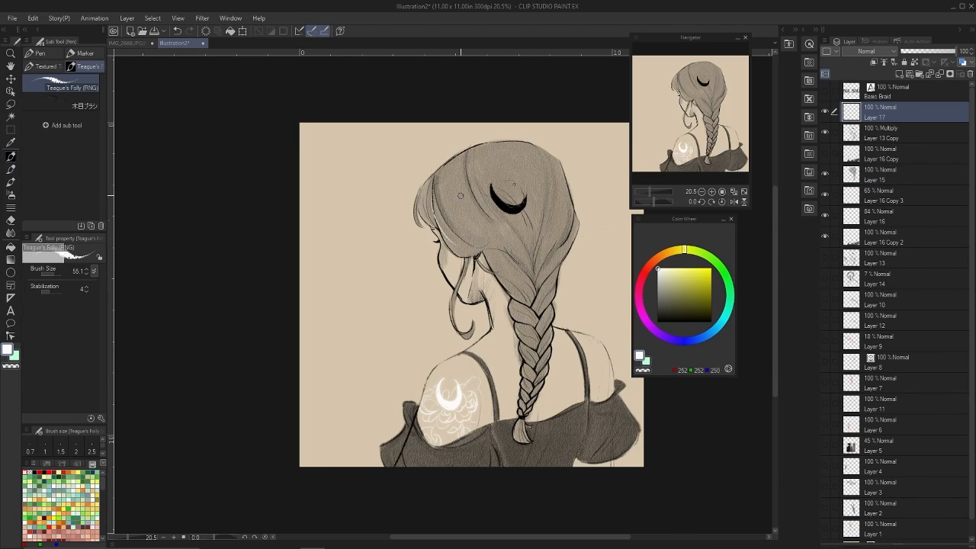
{"action": "key", "text": "ctrl+z"}
{"action": "left_click", "coordinate": [448, 371]}
{"action": "key", "text": "ctrl+z"}
{"action": "left_click", "coordinate": [445, 366]}
{"action": "left_click_drag", "start_coordinate": [626, 376], "coordinate": [604, 377]}
Draw a large filled white circle on a new layer behind the figure and shift it up behind the head.
{"action": "left_click", "coordinate": [894, 257]}
{"action": "left_click", "coordinate": [900, 74]}
{"action": "left_click", "coordinate": [10, 272]}
{"action": "mouse_move", "coordinate": [379, 202]}
{"action": "left_mouse_down"}
{"action": "mouse_move", "coordinate": [509, 302]}
{"action": "mouse_move", "coordinate": [615, 438]}
{"action": "left_mouse_up"}
{"action": "left_click", "coordinate": [615, 438]}
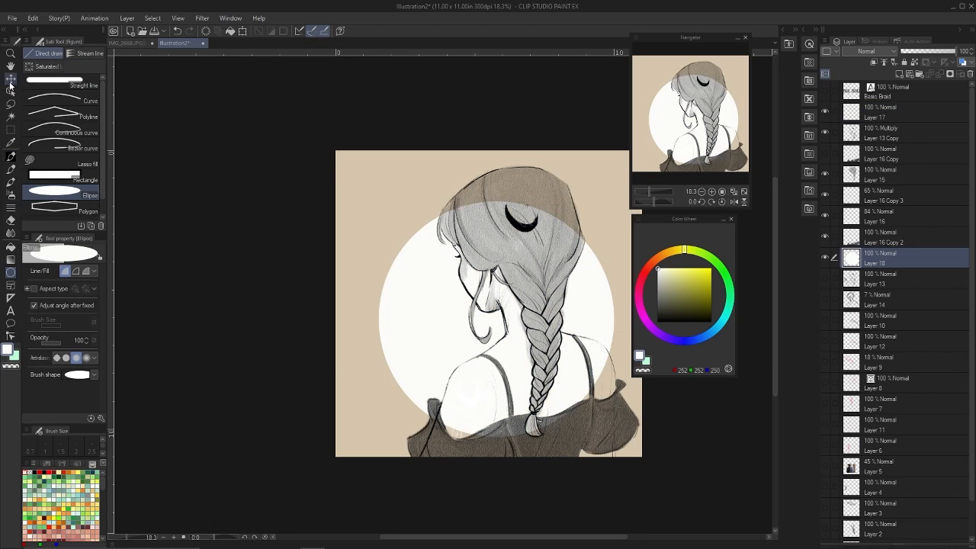
{"action": "left_click", "coordinate": [10, 79]}
{"action": "left_click_drag", "start_coordinate": [496, 320], "coordinate": [489, 293]}
On a new layer above the white circle, lasso the hair, face, neck and shoulder areas of the figure.
{"action": "left_click", "coordinate": [899, 74]}
{"action": "left_click", "coordinate": [11, 105]}
{"action": "key", "text": "ctrl+z"}
{"action": "mouse_move", "coordinate": [444, 405]}
{"action": "left_mouse_down"}
{"action": "mouse_move", "coordinate": [456, 240]}
{"action": "mouse_move", "coordinate": [443, 412]}
{"action": "left_mouse_up"}
{"action": "left_click_drag", "start_coordinate": [566, 334], "coordinate": [468, 417]}
{"action": "mouse_move", "coordinate": [492, 190]}
{"action": "left_mouse_down"}
{"action": "mouse_move", "coordinate": [567, 308]}
{"action": "mouse_move", "coordinate": [554, 168]}
{"action": "mouse_move", "coordinate": [578, 223]}
{"action": "left_mouse_up"}
{"action": "mouse_move", "coordinate": [458, 245]}
{"action": "left_mouse_down"}
{"action": "mouse_move", "coordinate": [486, 178]}
{"action": "mouse_move", "coordinate": [526, 167]}
{"action": "left_mouse_up"}
{"action": "left_click_drag", "start_coordinate": [447, 206], "coordinate": [449, 242]}
{"action": "left_click_drag", "start_coordinate": [475, 303], "coordinate": [491, 333]}
Fill the selected figure area with the background's beige and deselect it.
{"action": "left_click", "coordinate": [10, 142]}
{"action": "left_click", "coordinate": [358, 305]}
{"action": "left_click", "coordinate": [11, 247]}
{"action": "left_click", "coordinate": [497, 367]}
{"action": "key", "text": "ctrl+d"}
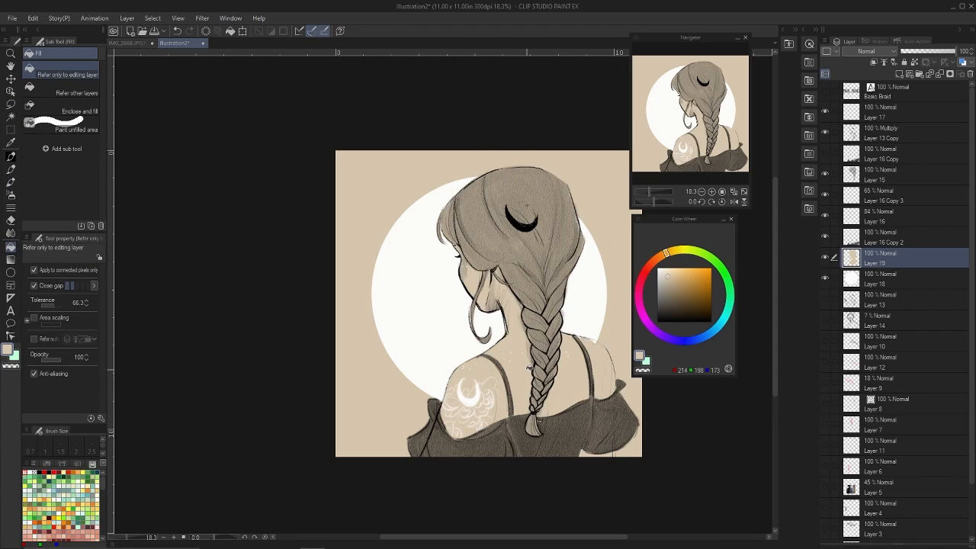
Try touching up the beige fill along the near shoulder's outer edge with the pen.
{"action": "left_click", "coordinate": [10, 156]}
{"action": "left_click_drag", "start_coordinate": [456, 369], "coordinate": [443, 400]}
{"action": "key", "text": "ctrl+z"}
Enlarge the white circle on its layer behind the figure and shift it toward the upper part of the canvas.
{"action": "left_click", "coordinate": [877, 279]}
{"action": "key", "text": "k"}
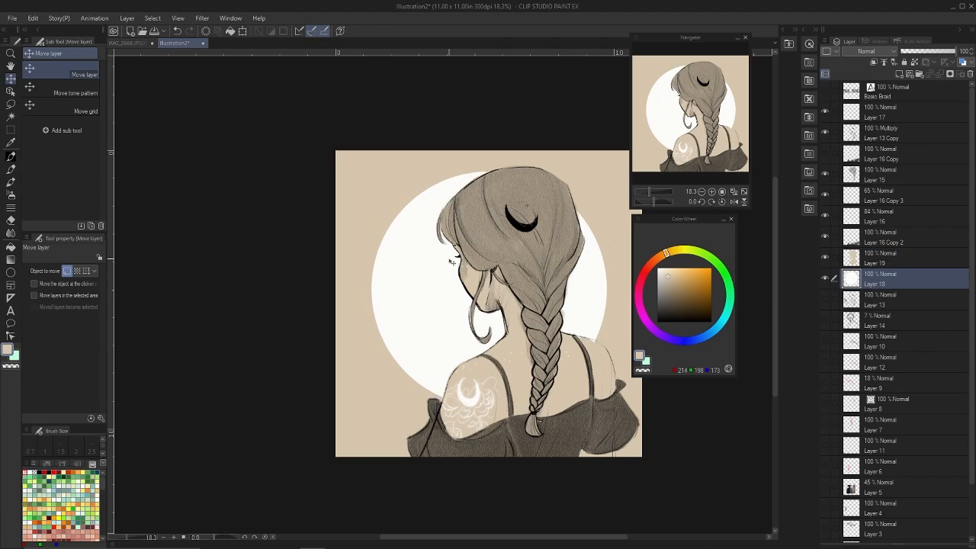
{"action": "left_click_drag", "start_coordinate": [429, 274], "coordinate": [420, 281]}
{"action": "key", "text": "ctrl+t"}
{"action": "left_click_drag", "start_coordinate": [597, 182], "coordinate": [618, 158]}
{"action": "key", "text": "Return"}
{"action": "left_click_drag", "start_coordinate": [684, 218], "coordinate": [716, 219]}
Reposition the enlarged white circle so it sits horizontally centred on the canvas behind the head and shoulders.
{"action": "left_click", "coordinate": [178, 18]}
{"action": "left_click", "coordinate": [262, 399]}
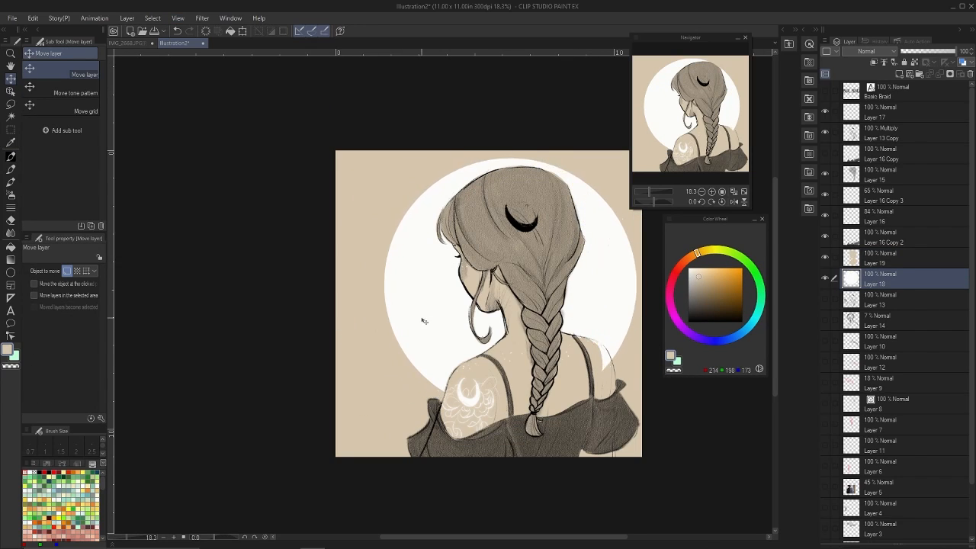
{"action": "left_click", "coordinate": [177, 19]}
{"action": "left_click", "coordinate": [11, 104]}
{"action": "left_click", "coordinate": [11, 79]}
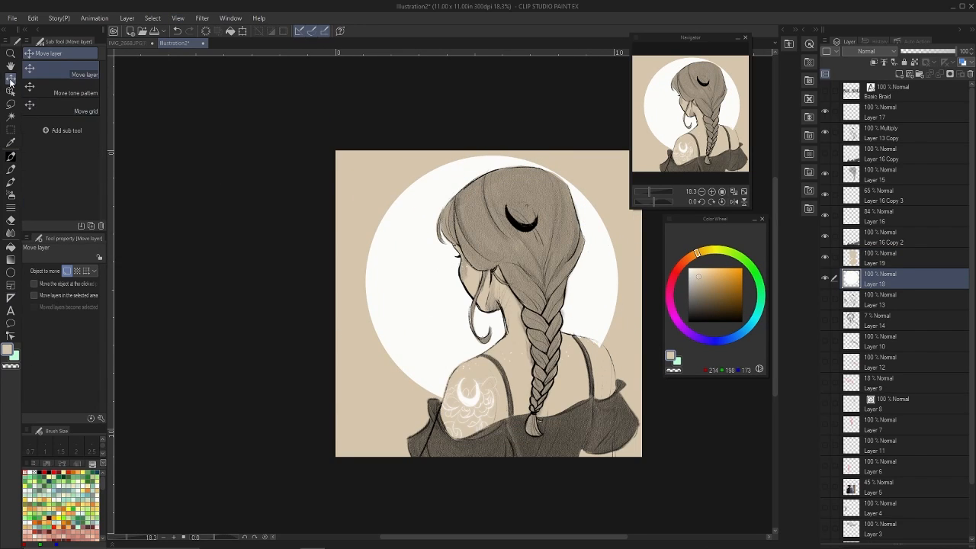
{"action": "left_click_drag", "start_coordinate": [440, 260], "coordinate": [438, 274]}
Touch up the figure's beige fill along the shoulder edges with the Teague's Folly pen on Layer 19.
{"action": "left_click", "coordinate": [879, 258]}
{"action": "left_click", "coordinate": [11, 156]}
{"action": "left_click_drag", "start_coordinate": [433, 401], "coordinate": [439, 410]}
{"action": "scroll", "coordinate": [573, 349], "scroll_direction": "down", "scroll_amount": 3}
{"action": "mouse_move", "coordinate": [593, 342]}
{"action": "left_mouse_down"}
{"action": "mouse_move", "coordinate": [603, 352]}
{"action": "mouse_move", "coordinate": [540, 365]}
{"action": "left_mouse_up"}
{"action": "scroll", "coordinate": [884, 381], "scroll_direction": "down", "scroll_amount": 3}
Try a different background colour on the Paper layer and undo the change.
{"action": "double_click", "coordinate": [851, 533]}
{"action": "left_click", "coordinate": [826, 115]}
{"action": "left_click", "coordinate": [930, 52]}
{"action": "key", "text": "ctrl+z"}
Select the figure's silhouette from the beige fill layer, erase it from the white circle layer, and keep the beige layer hidden.
{"action": "left_click", "coordinate": [851, 198], "text": "ctrl"}
{"action": "left_click", "coordinate": [878, 218]}
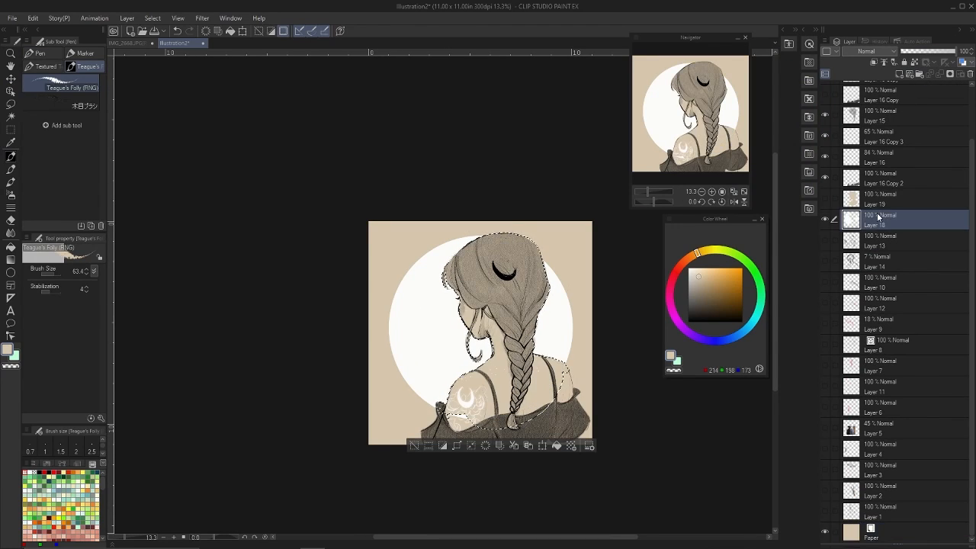
{"action": "key", "text": "Delete"}
{"action": "left_click", "coordinate": [825, 198]}
Change the Paper layer's background colour to a light lavender, keeping the white circle layer selected.
{"action": "double_click", "coordinate": [851, 532]}
{"action": "left_click", "coordinate": [930, 51]}
{"action": "double_click", "coordinate": [851, 532]}
{"action": "double_click", "coordinate": [851, 533]}
{"action": "left_click", "coordinate": [878, 218]}
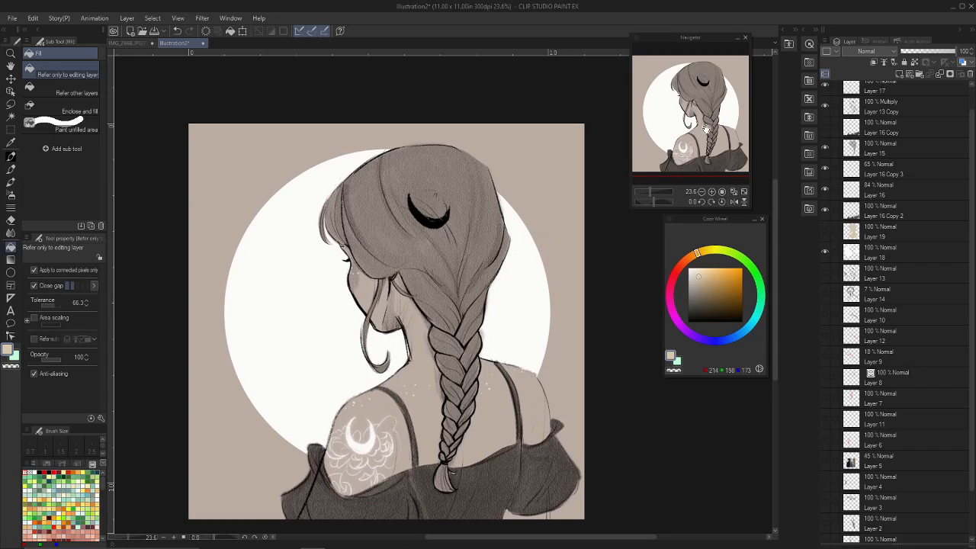
Try filling the paper background with the current beige and undo the fill.
{"action": "left_click_drag", "start_coordinate": [712, 116], "coordinate": [707, 123]}
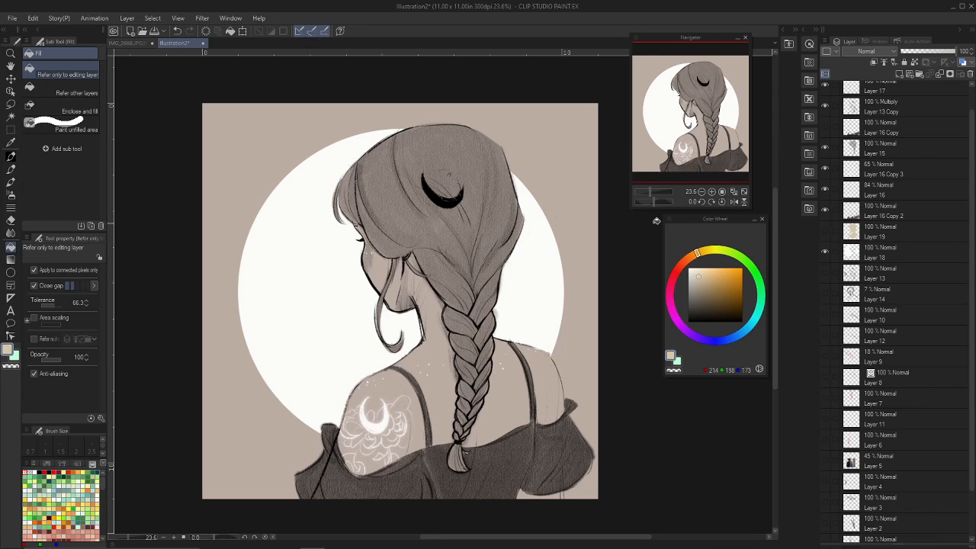
{"action": "left_click", "coordinate": [501, 357]}
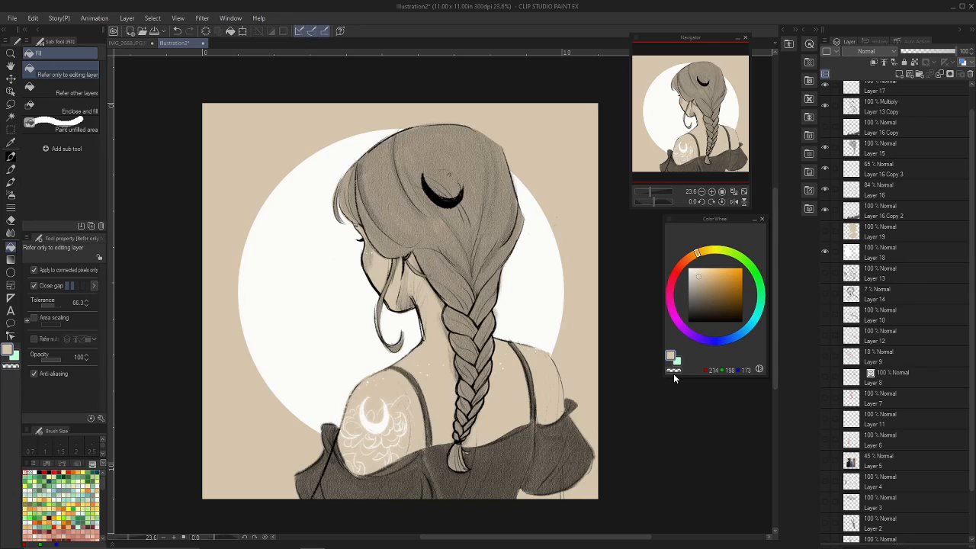
{"action": "key", "text": "ctrl+z"}
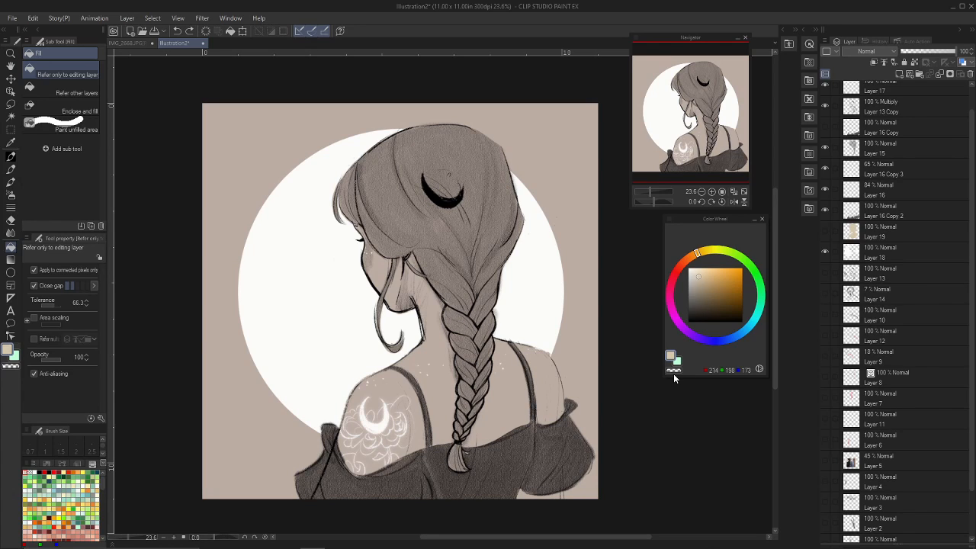